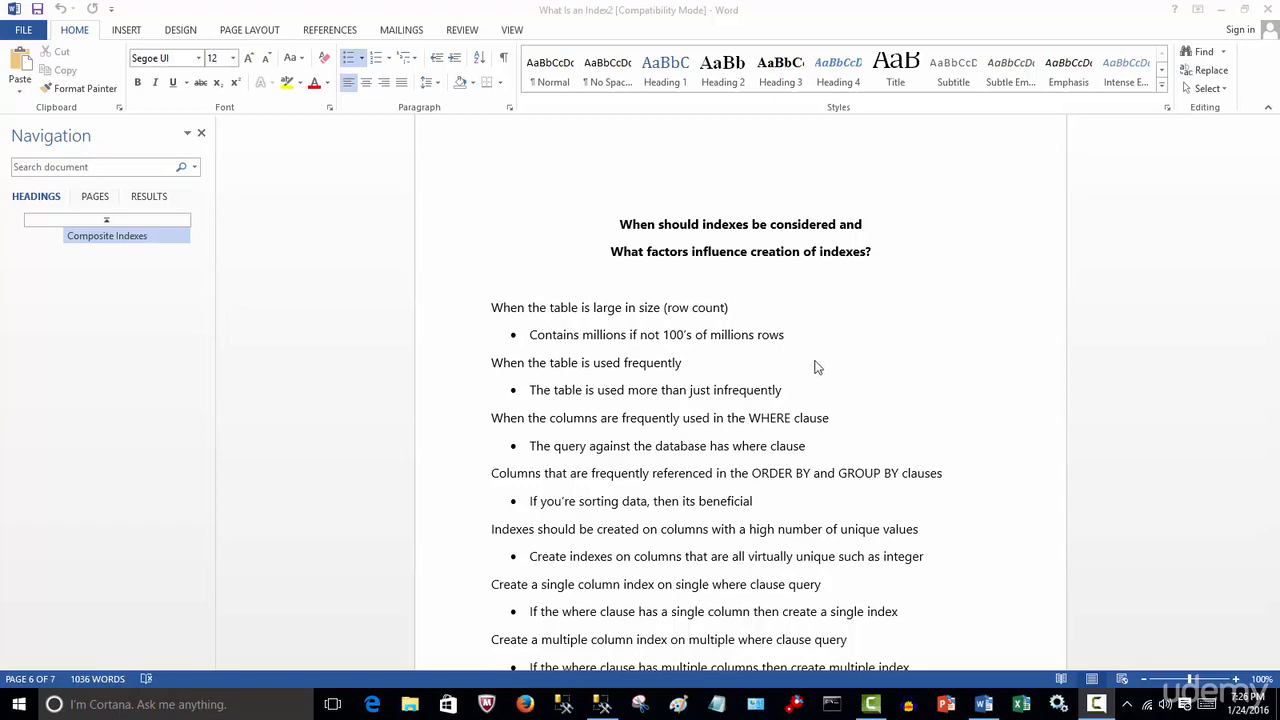
# Scroll through the document's guidelines on when to create and avoid indexes
pyautogui.scroll(-3, 820, 370)
pyautogui.scroll(5, 820, 370)
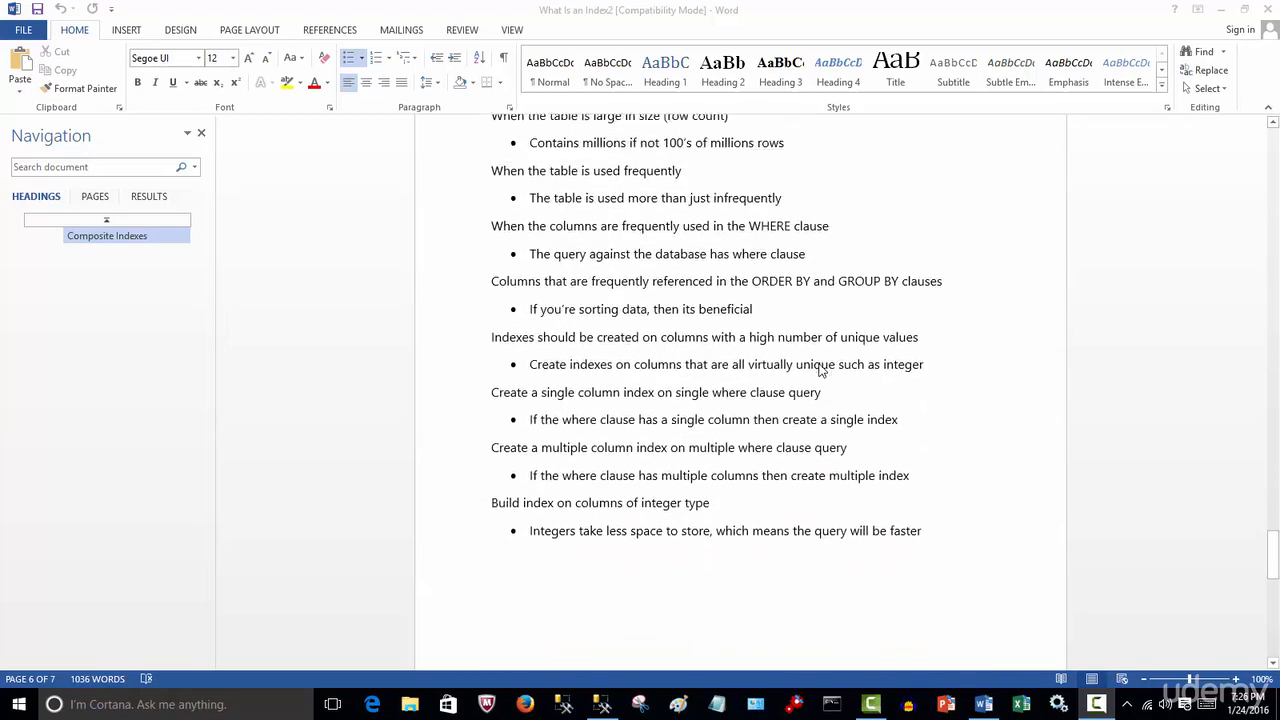
pyautogui.scroll(-15, 820, 370)
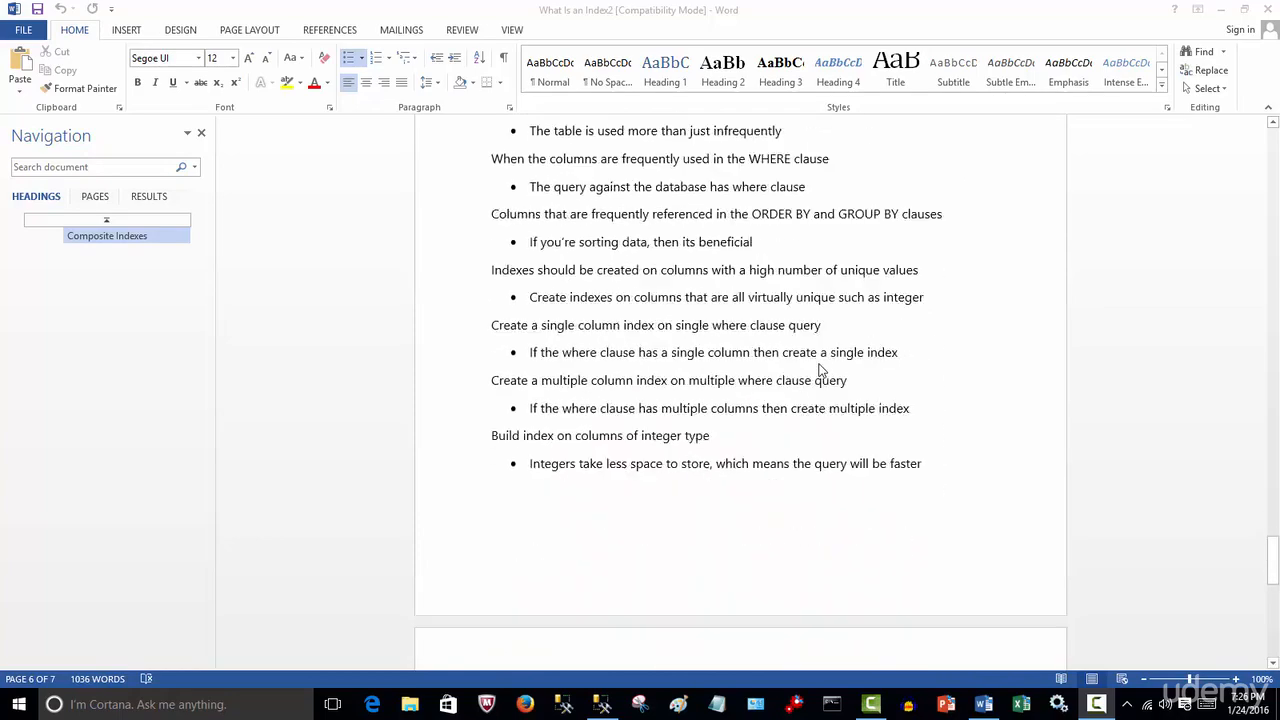
pyautogui.scroll(-1, 820, 370)
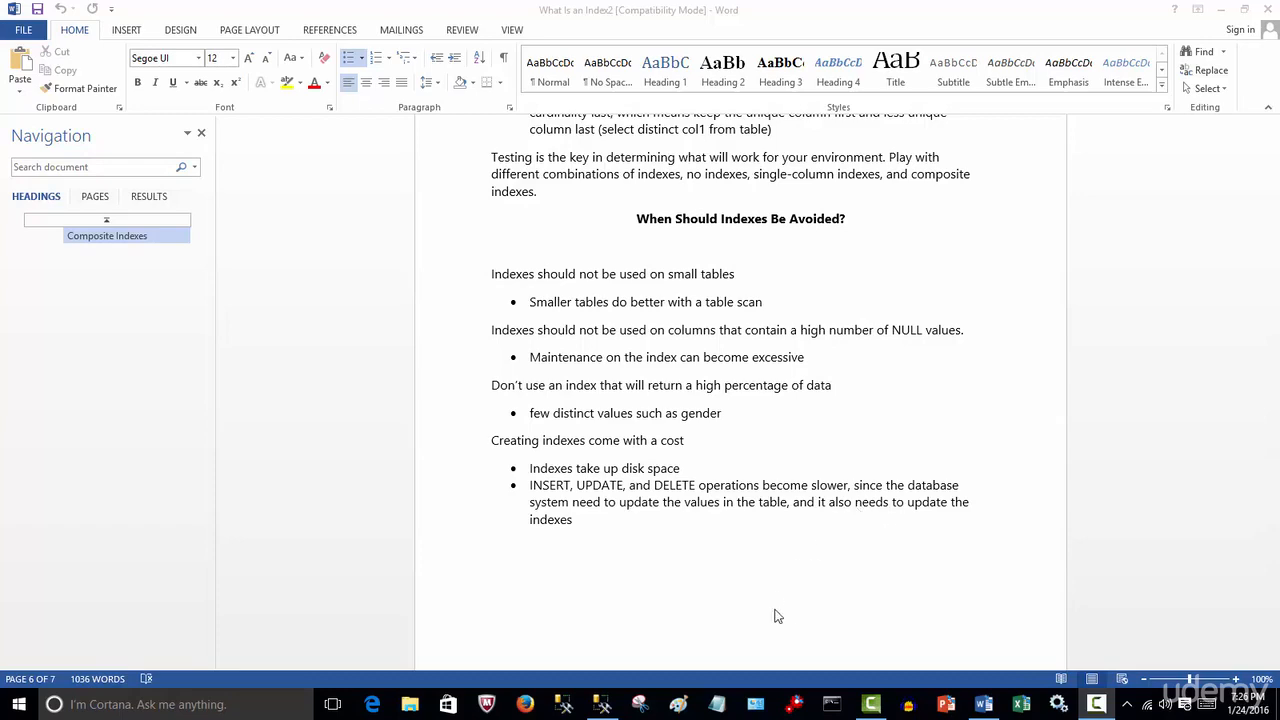
# Switch to SQL Server Management Studio and browse the tables of the SQL2 database
pyautogui.click(604, 706)
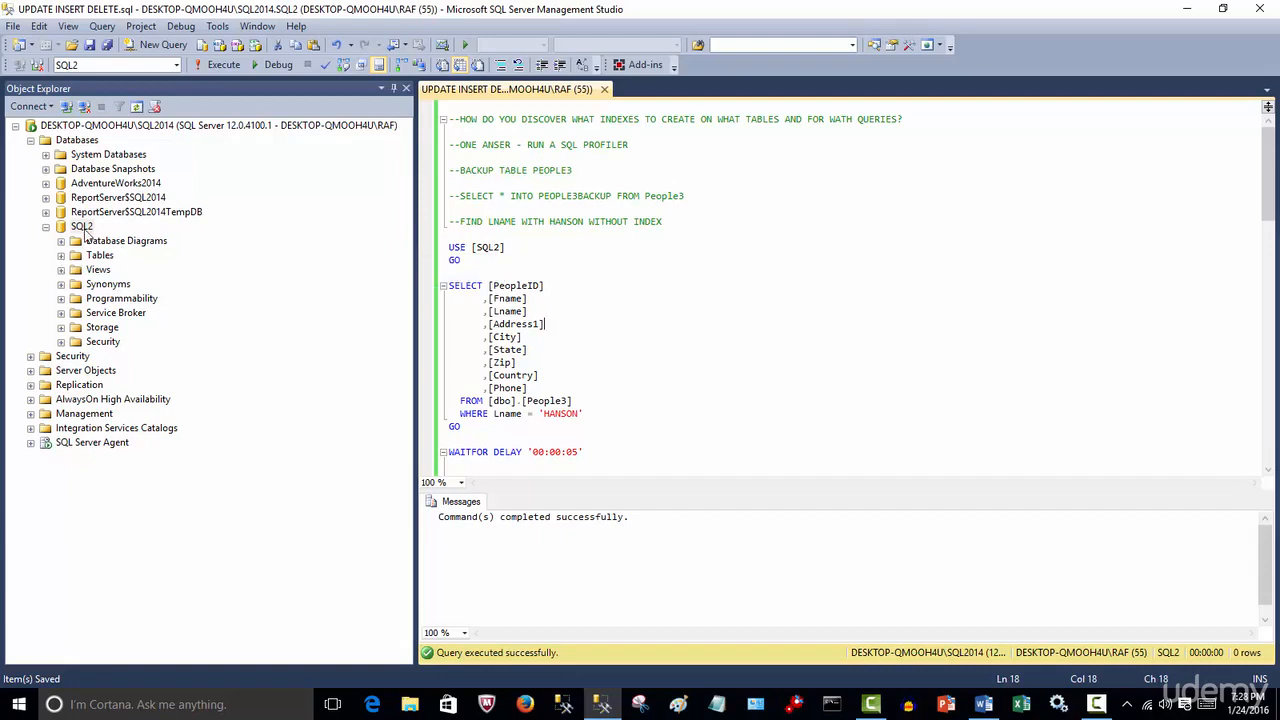
pyautogui.click(61, 256)
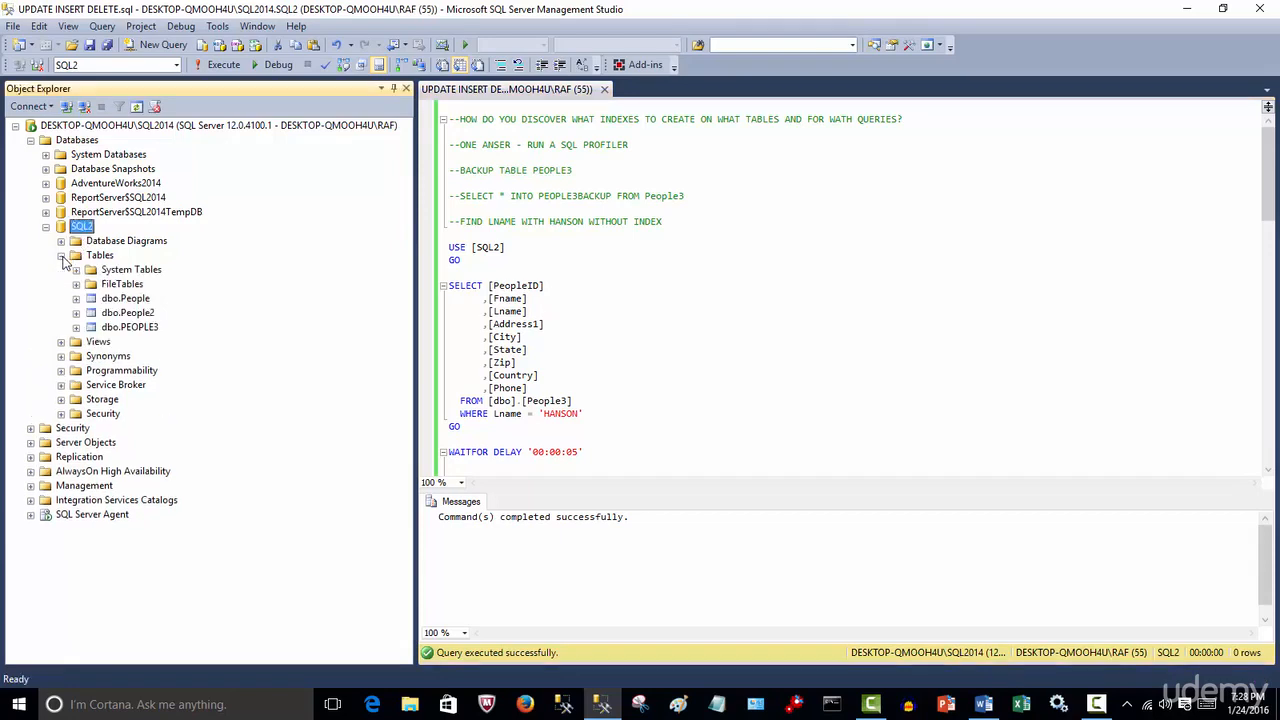
pyautogui.click(148, 330)
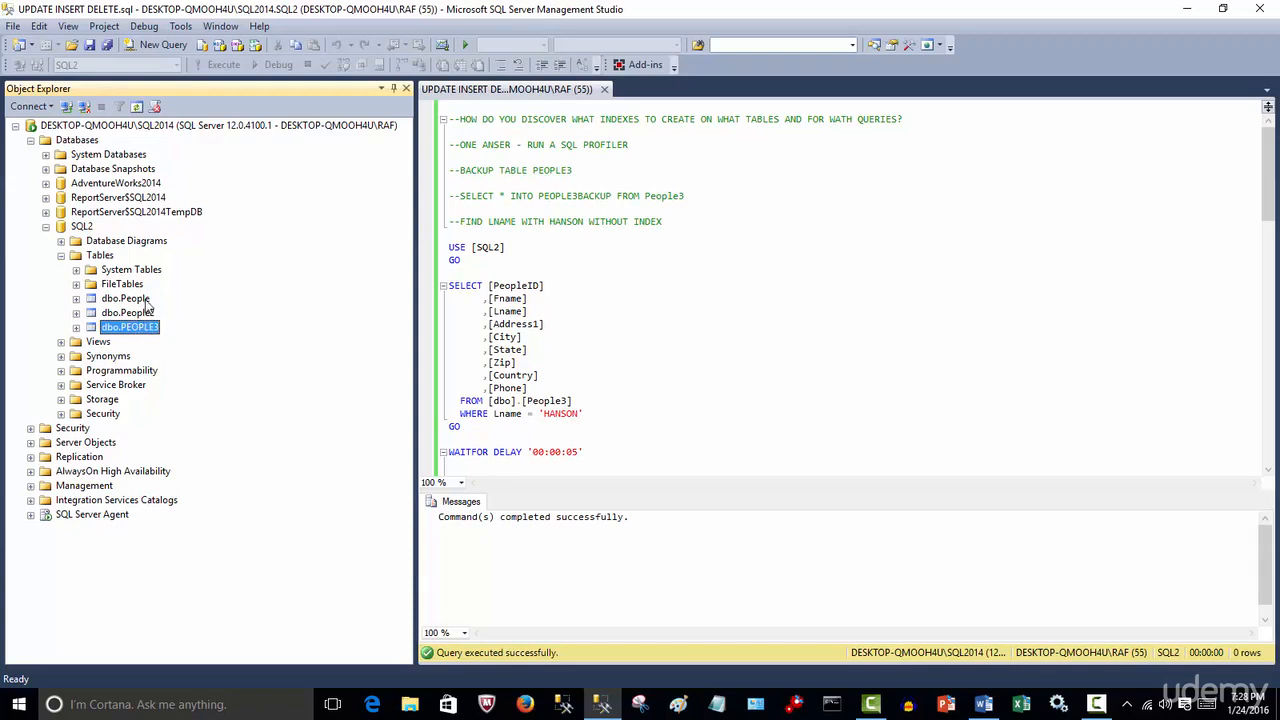
pyautogui.click(147, 300)
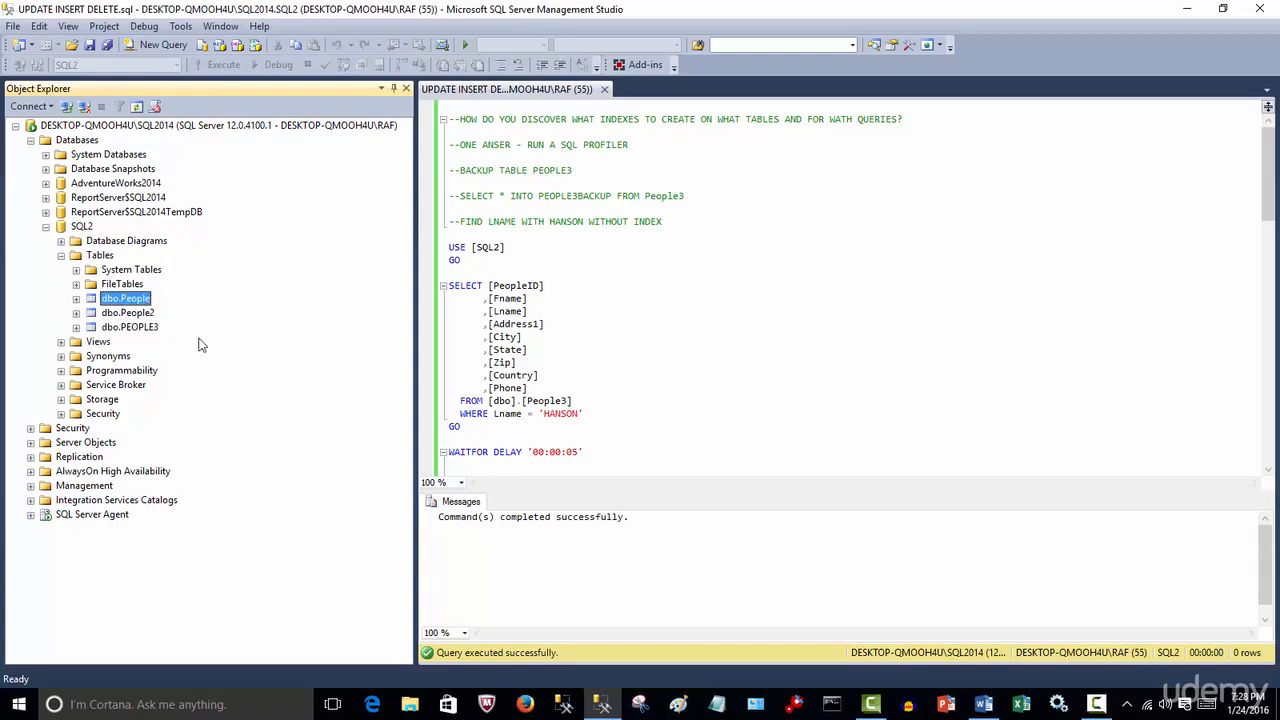
pyautogui.click(140, 332)
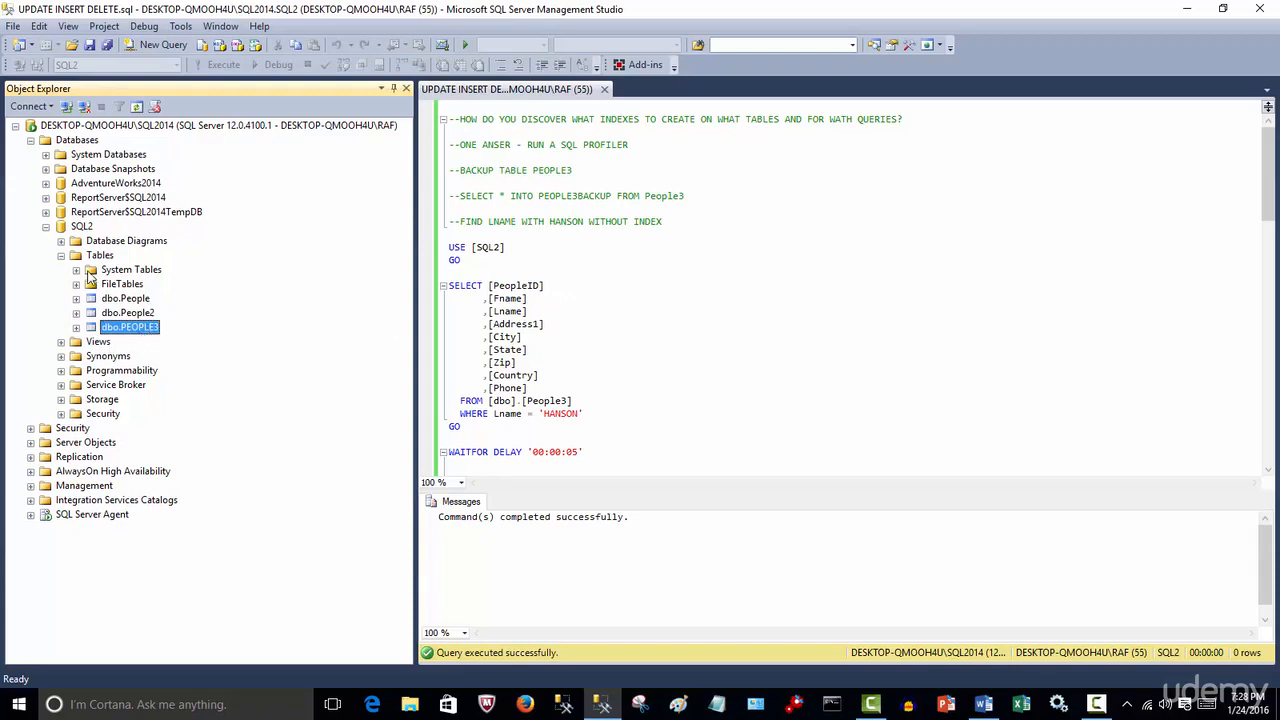
pyautogui.click(61, 256)
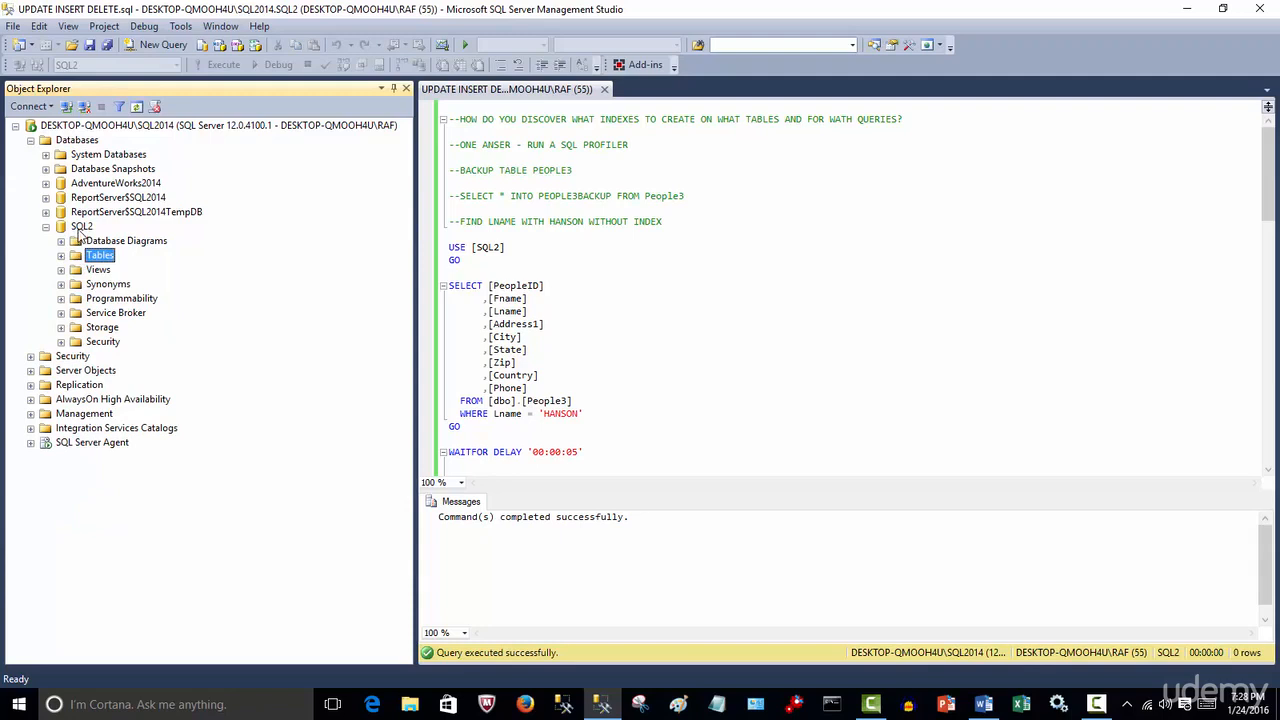
# Open the Import Data wizard for the SQL2 database and move past the welcome page
pyautogui.rightClick(80, 228)
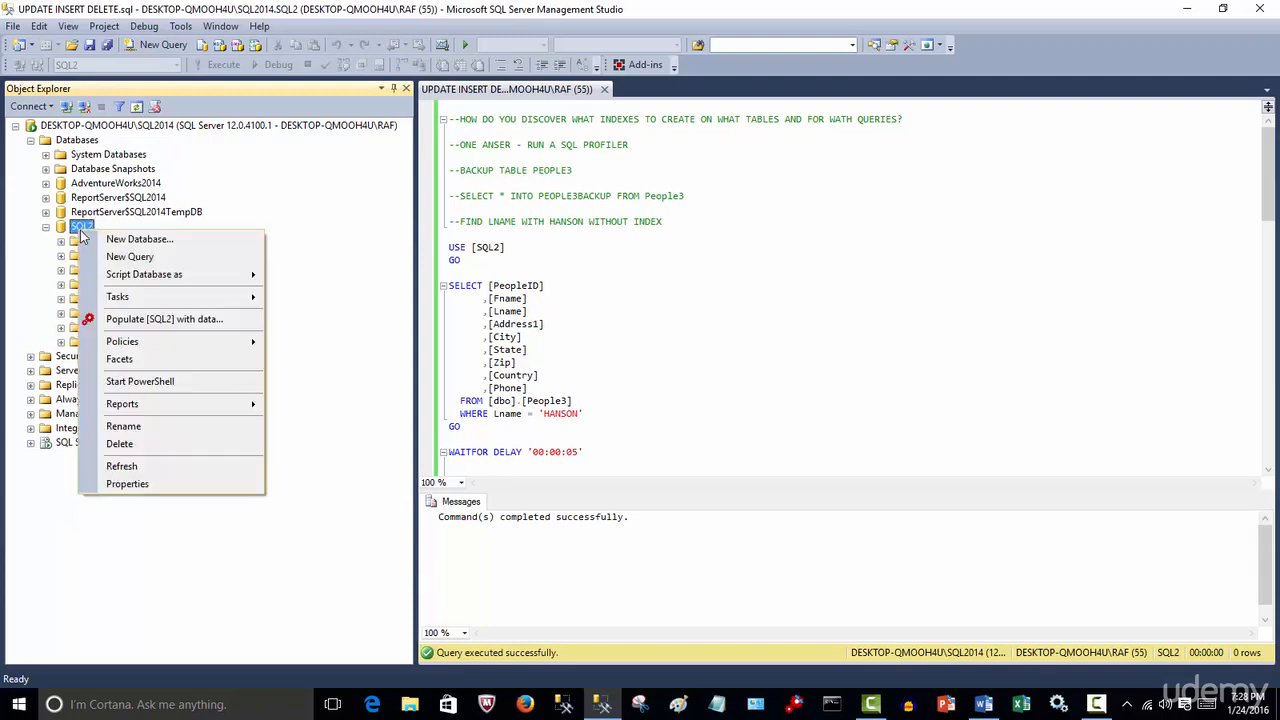
pyautogui.moveTo(236, 298)
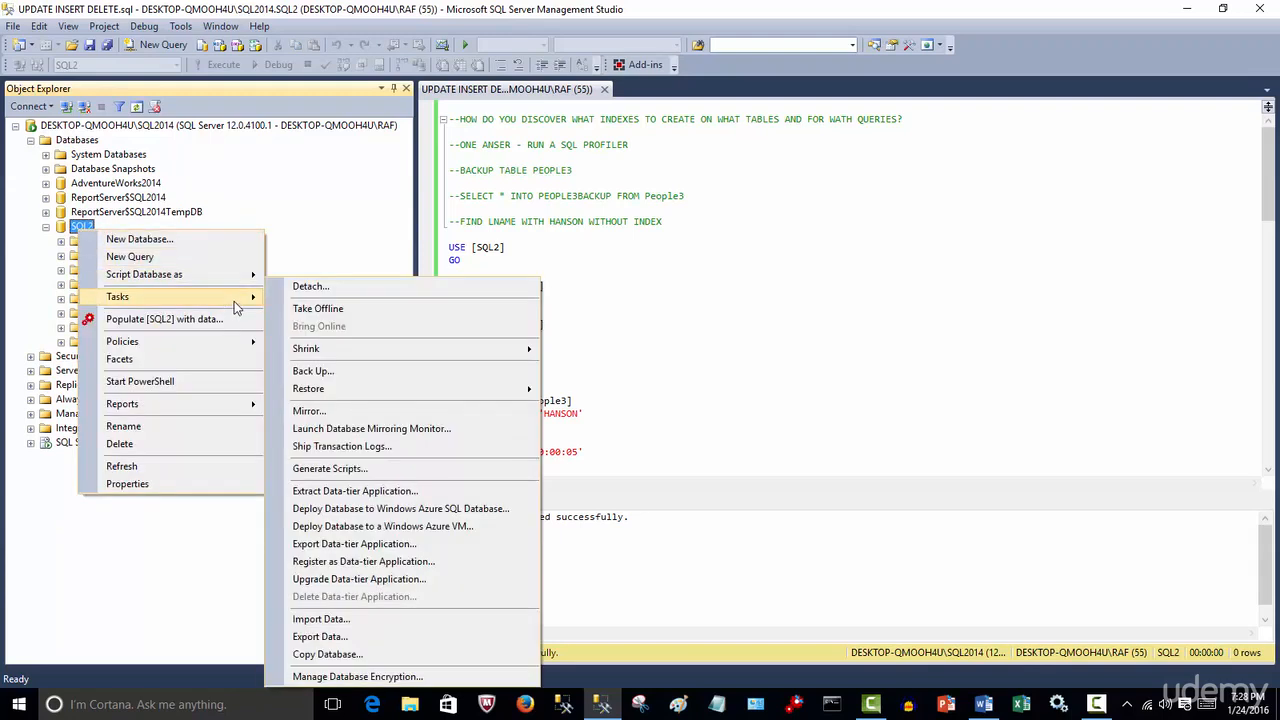
pyautogui.click(362, 638)
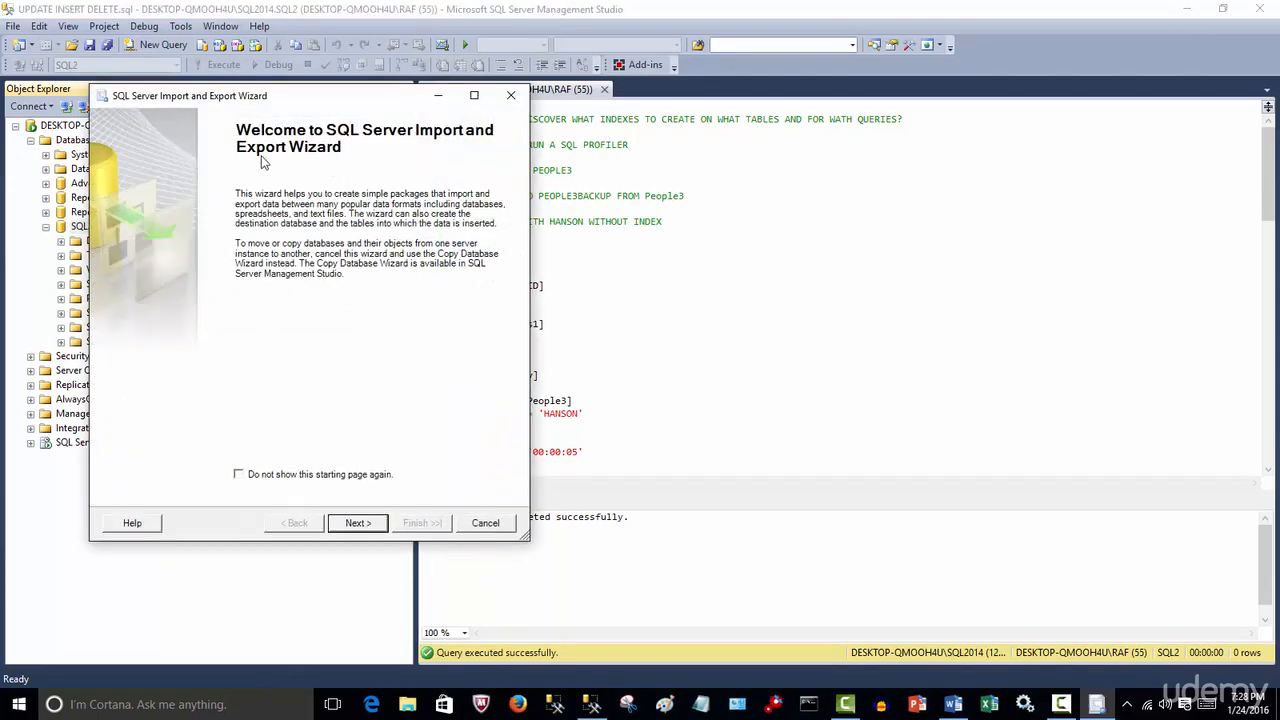
pyautogui.click(362, 524)
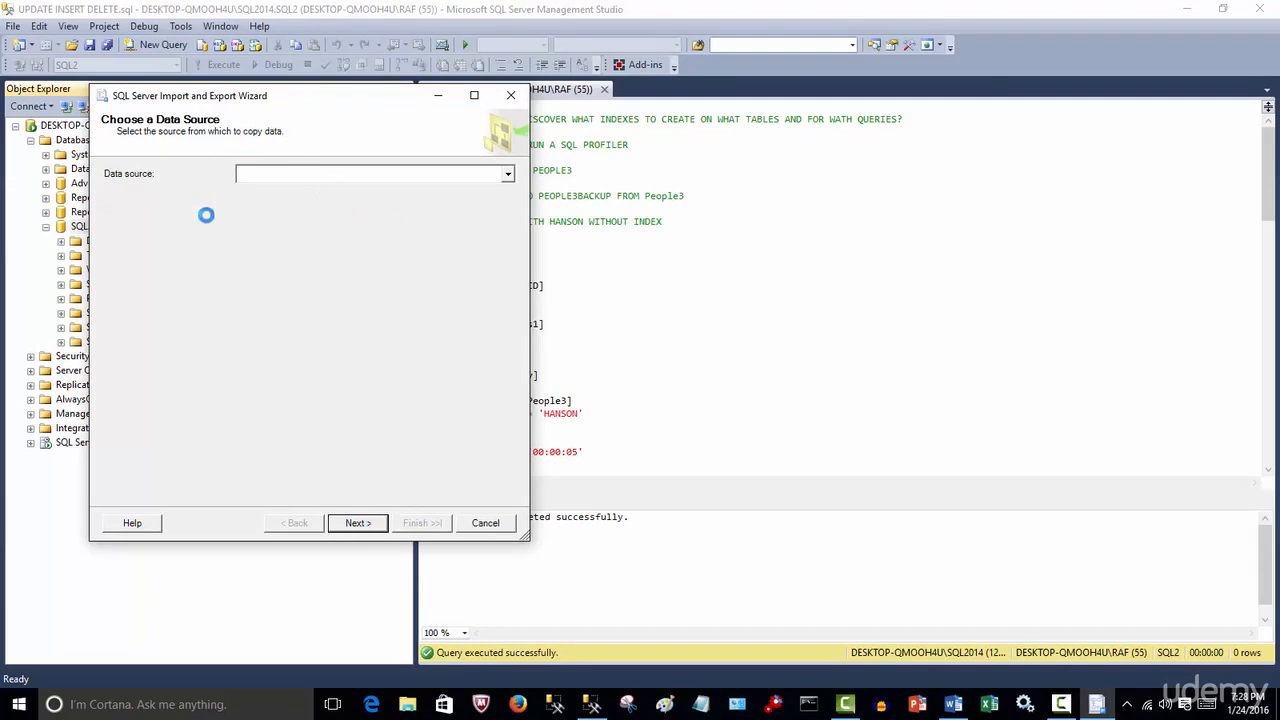
# Set the wizard's data source to SQL Server Native Client 11.0 and continue
pyautogui.click(509, 175)
pyautogui.moveTo(506, 218); pyautogui.dragTo(512, 308)
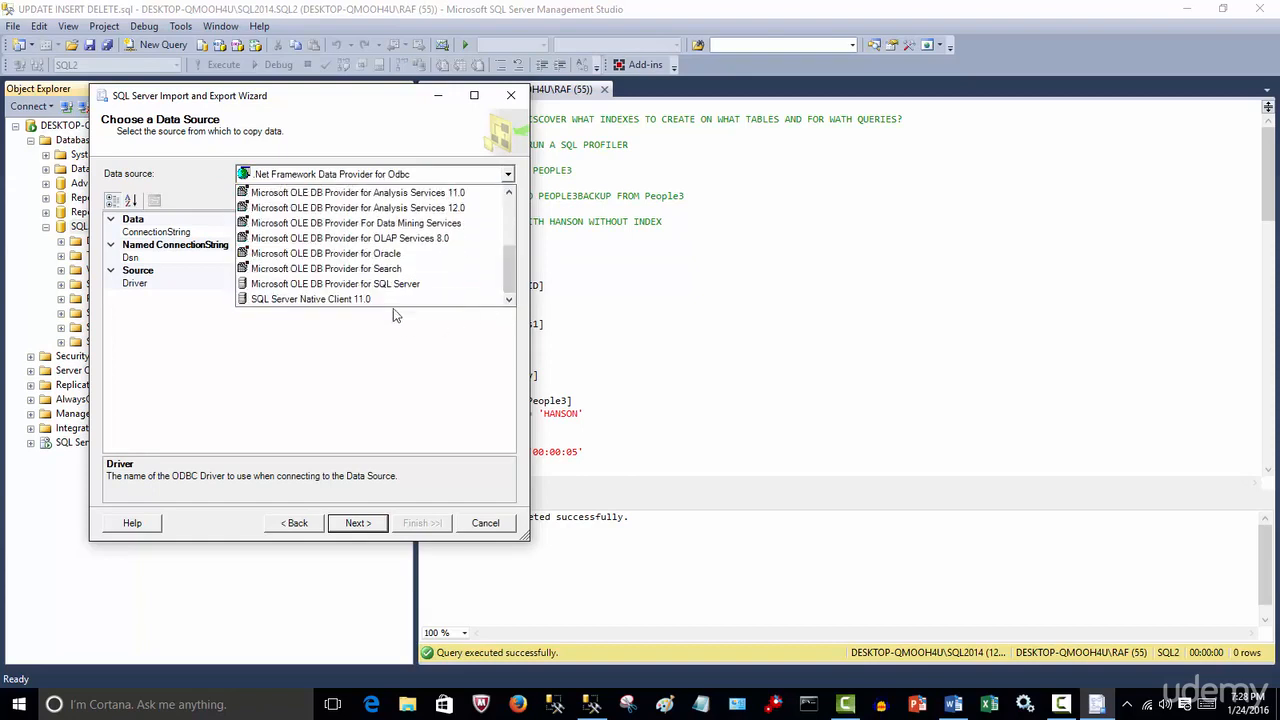
pyautogui.click(386, 301)
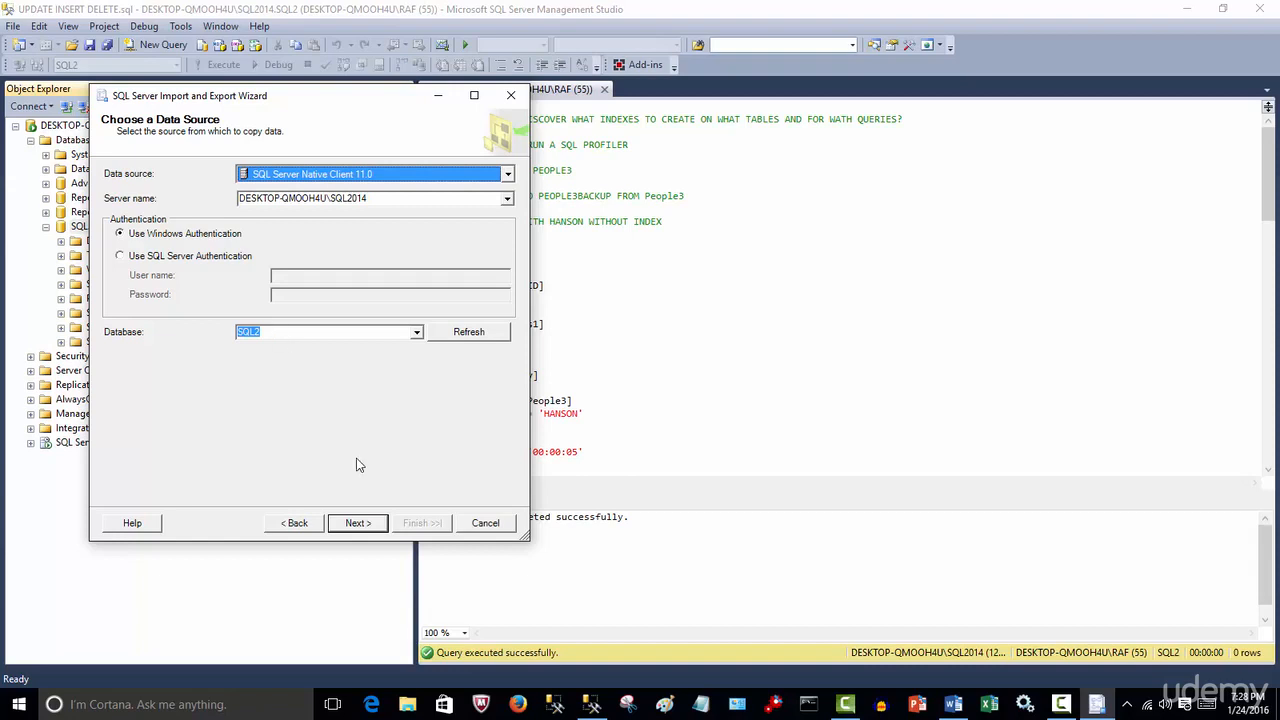
pyautogui.click(360, 523)
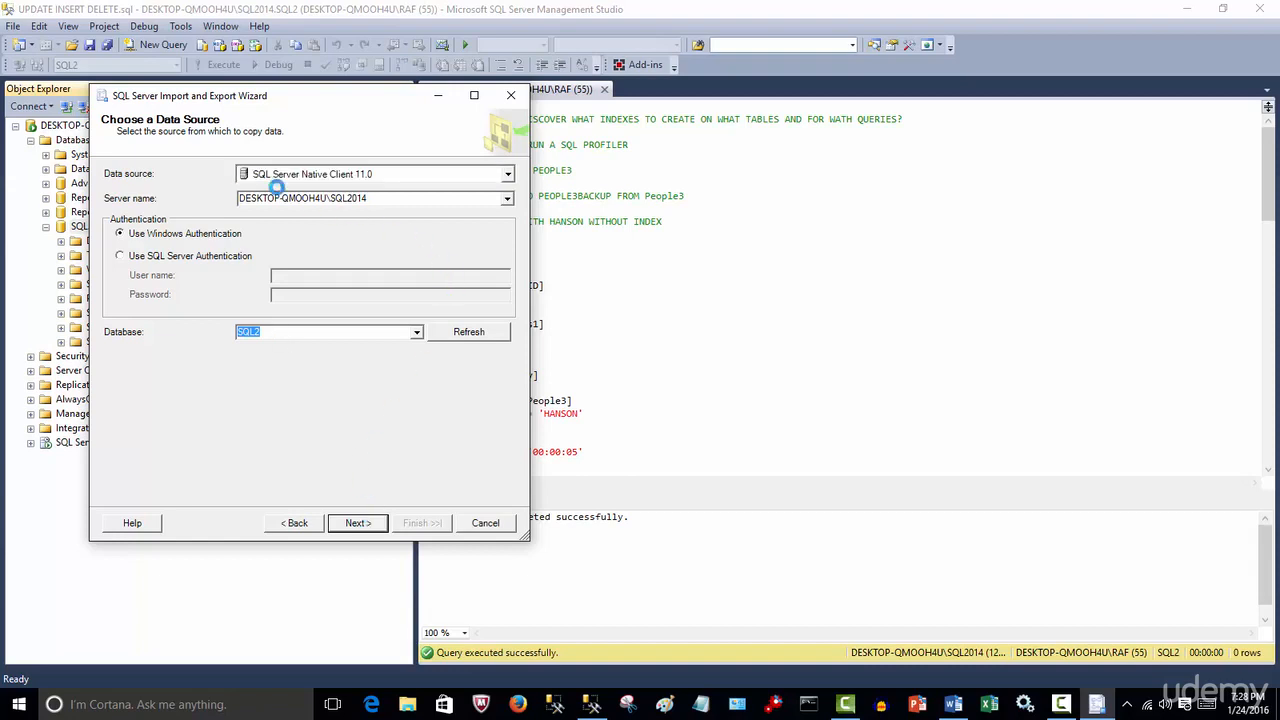
# Set the wizard's destination to SQL Server Native Client 11.0
pyautogui.click(507, 174)
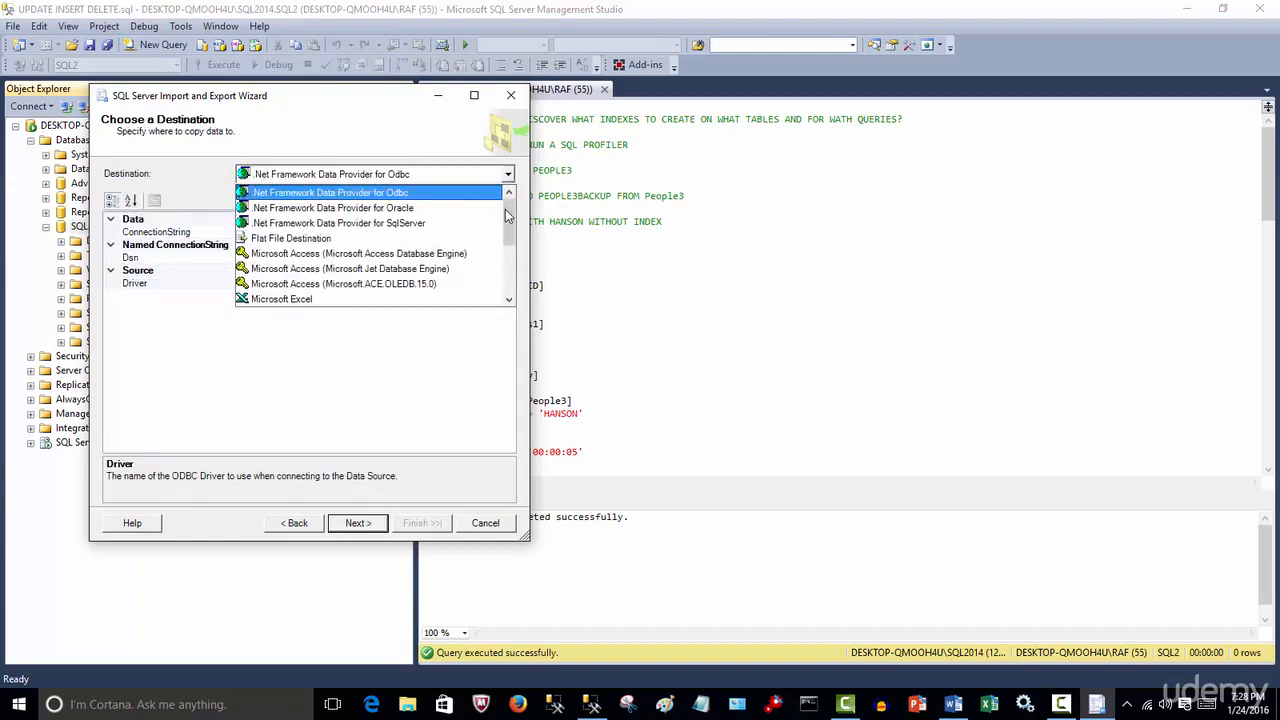
pyautogui.moveTo(510, 210); pyautogui.dragTo(506, 315)
pyautogui.click(405, 318)
pyautogui.click(507, 174)
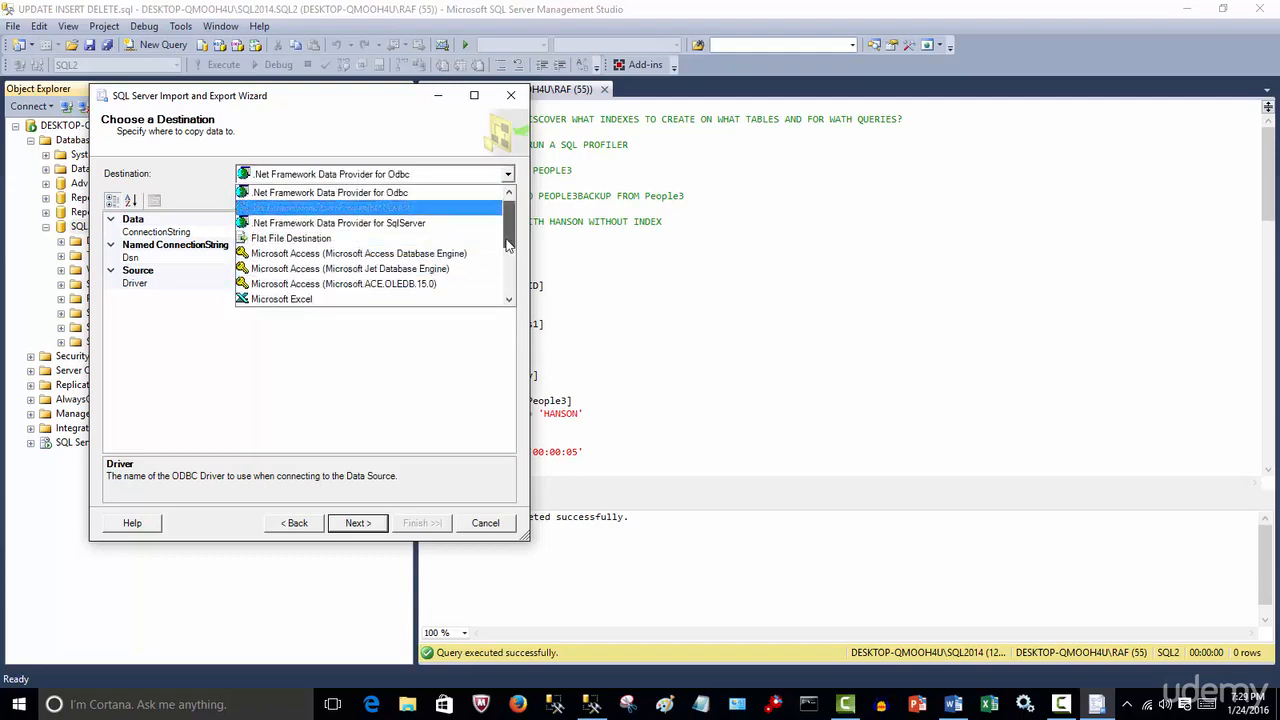
pyautogui.scroll(-5, 420, 260)
pyautogui.click(408, 300)
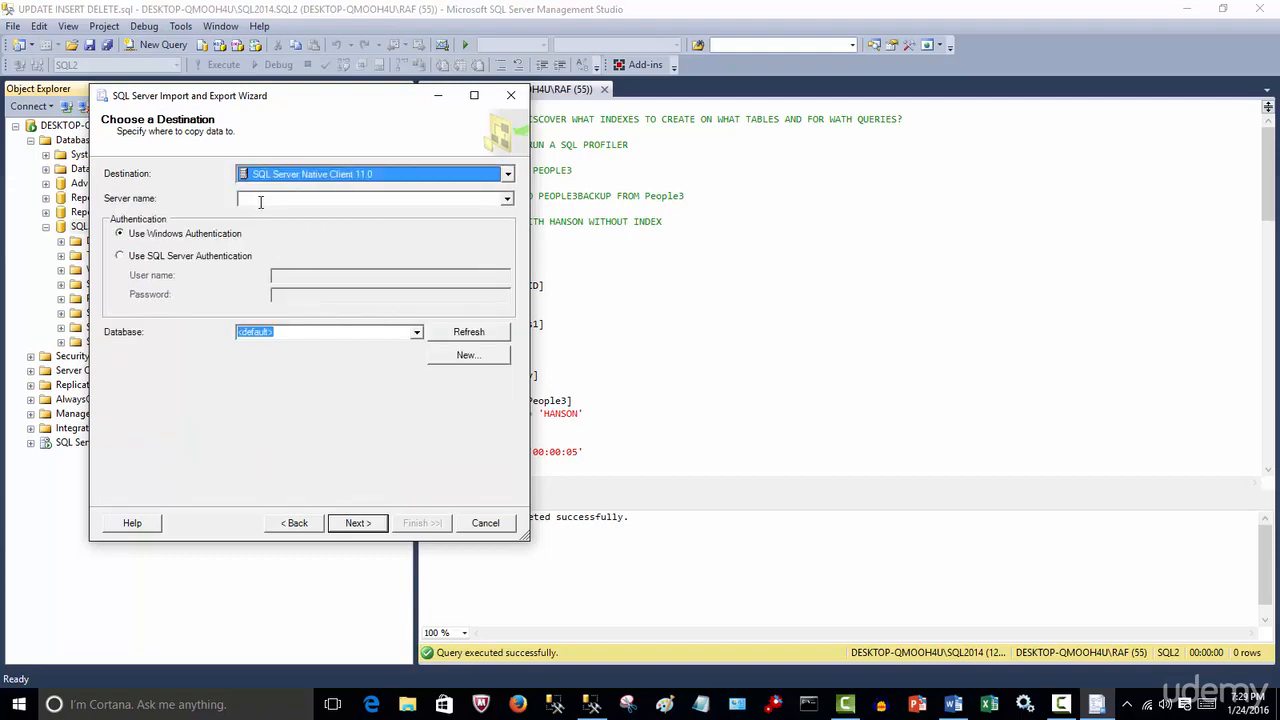
# Choose the SQL2014 server instance and the SQL2 database as destination, then continue
pyautogui.click(508, 198)
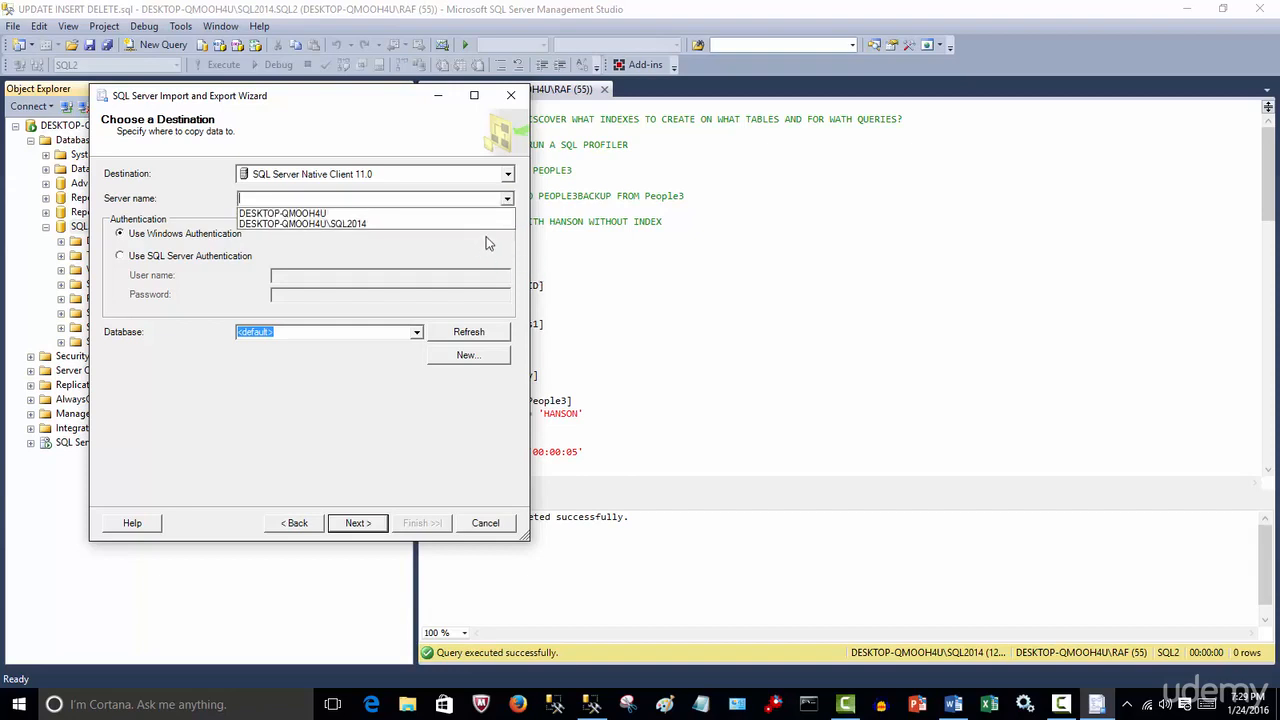
pyautogui.click(466, 228)
pyautogui.click(416, 331)
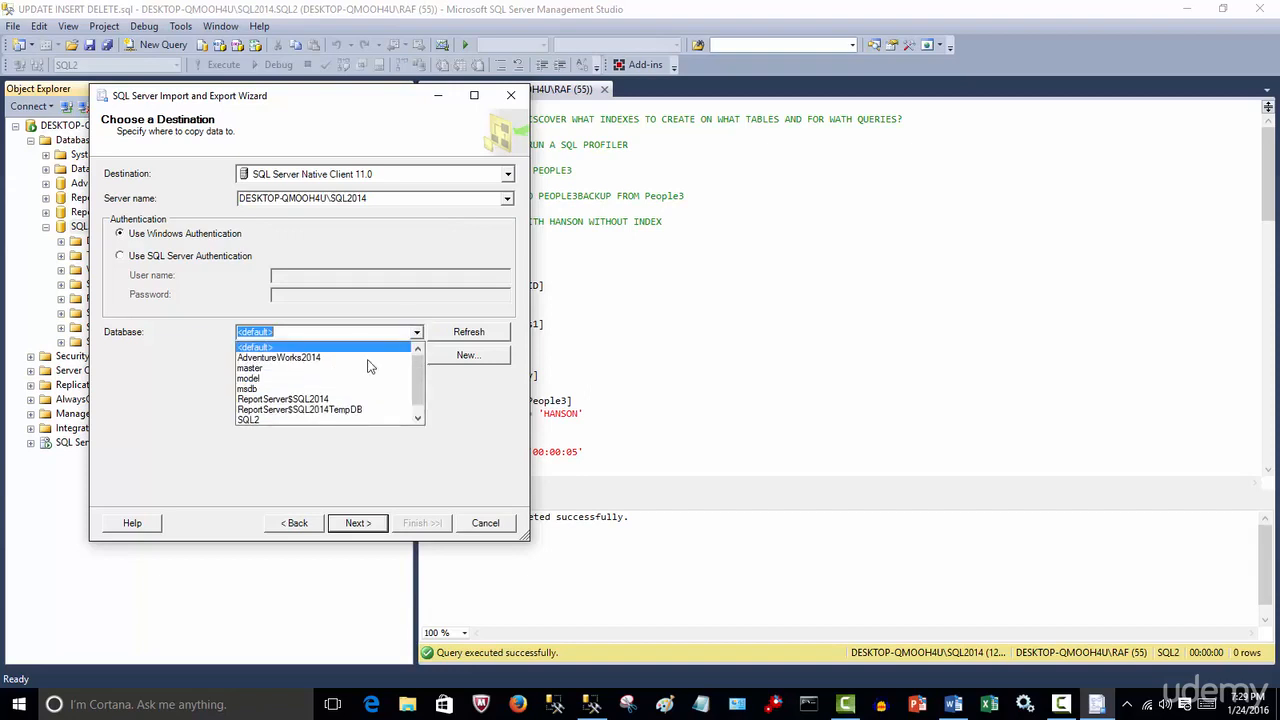
pyautogui.click(269, 418)
pyautogui.click(359, 525)
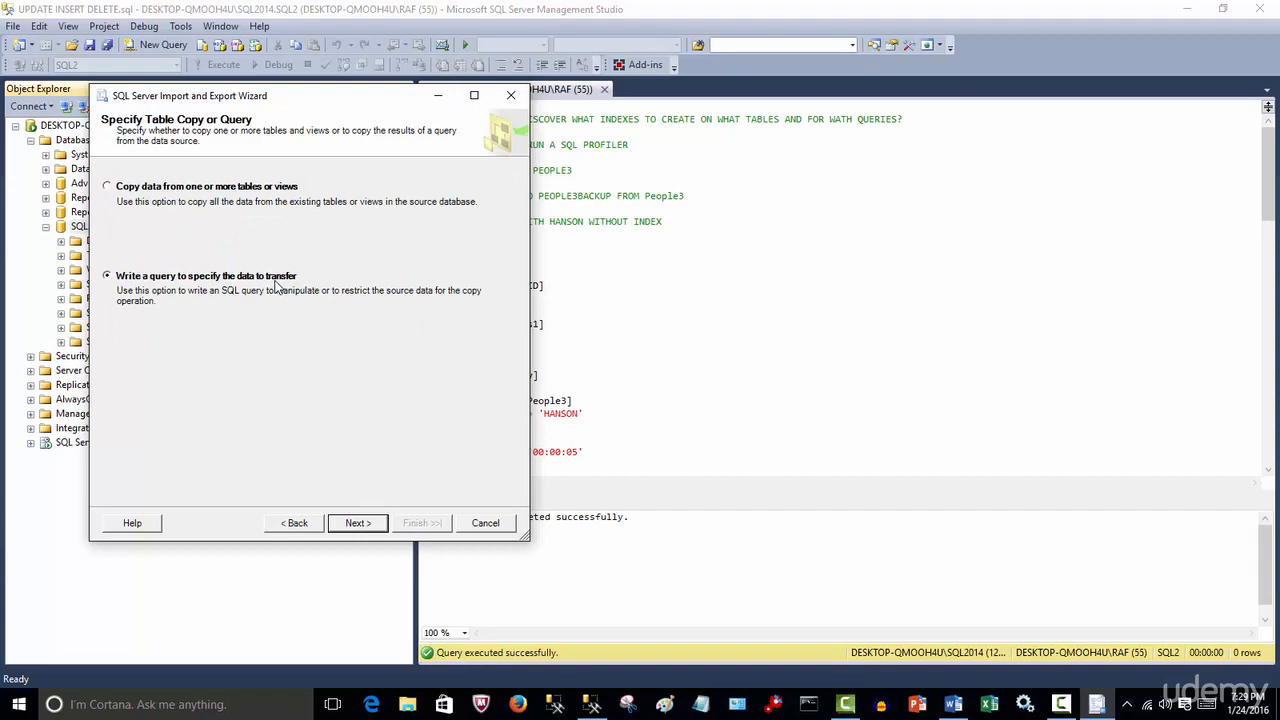
# Choose to write a query and enter SELECT TOP 10000000 * FROM PEOPLE as the source query
pyautogui.click(357, 523)
pyautogui.write('SDE')
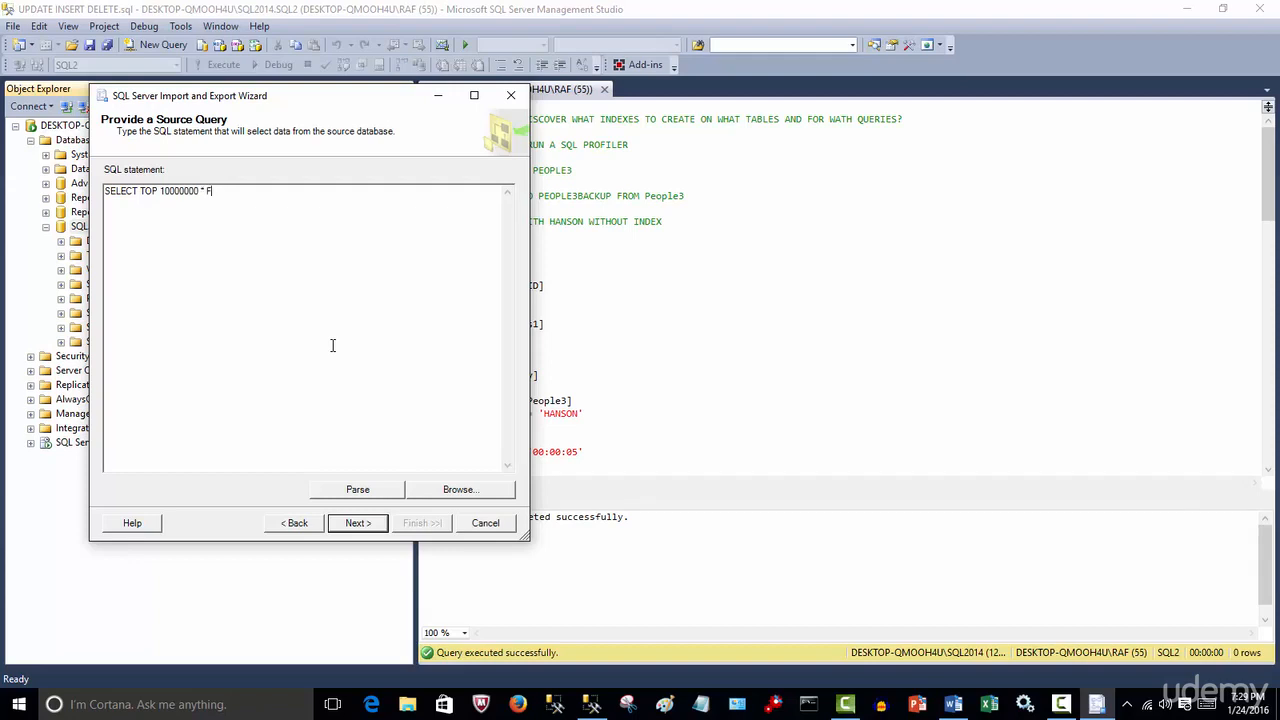
pyautogui.write('ROM PEOPLE')
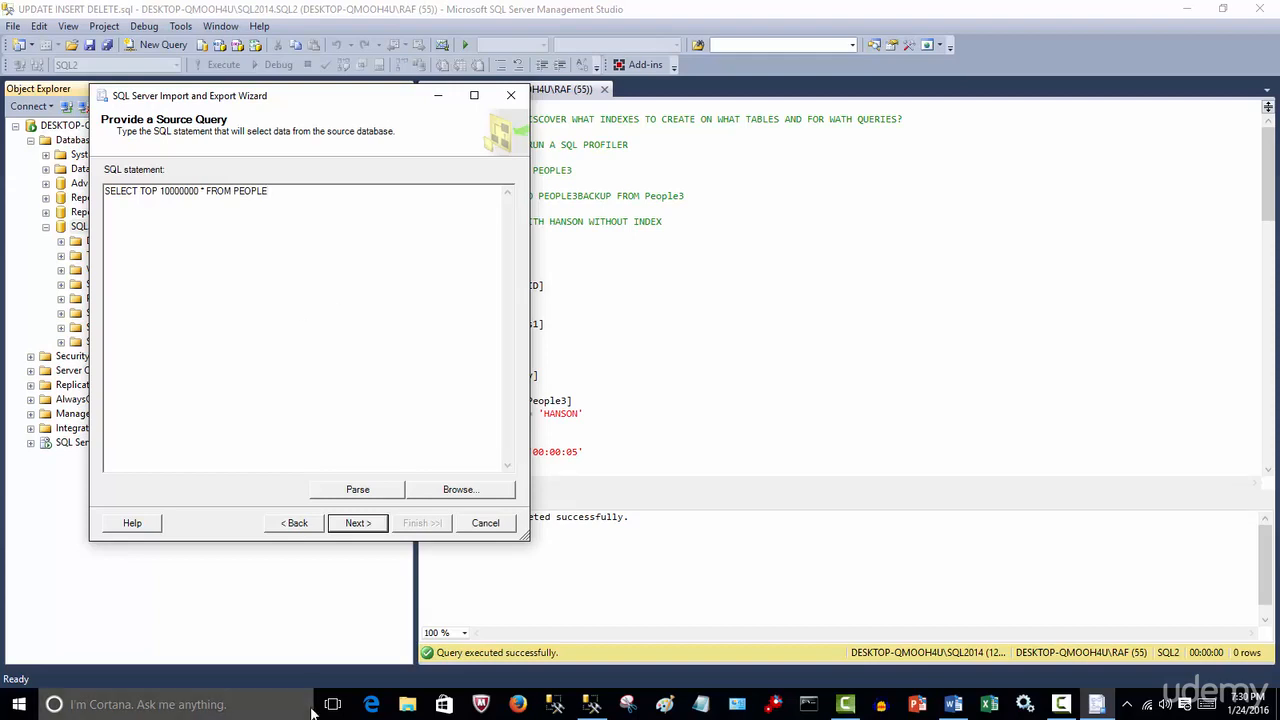
pyautogui.click(370, 526)
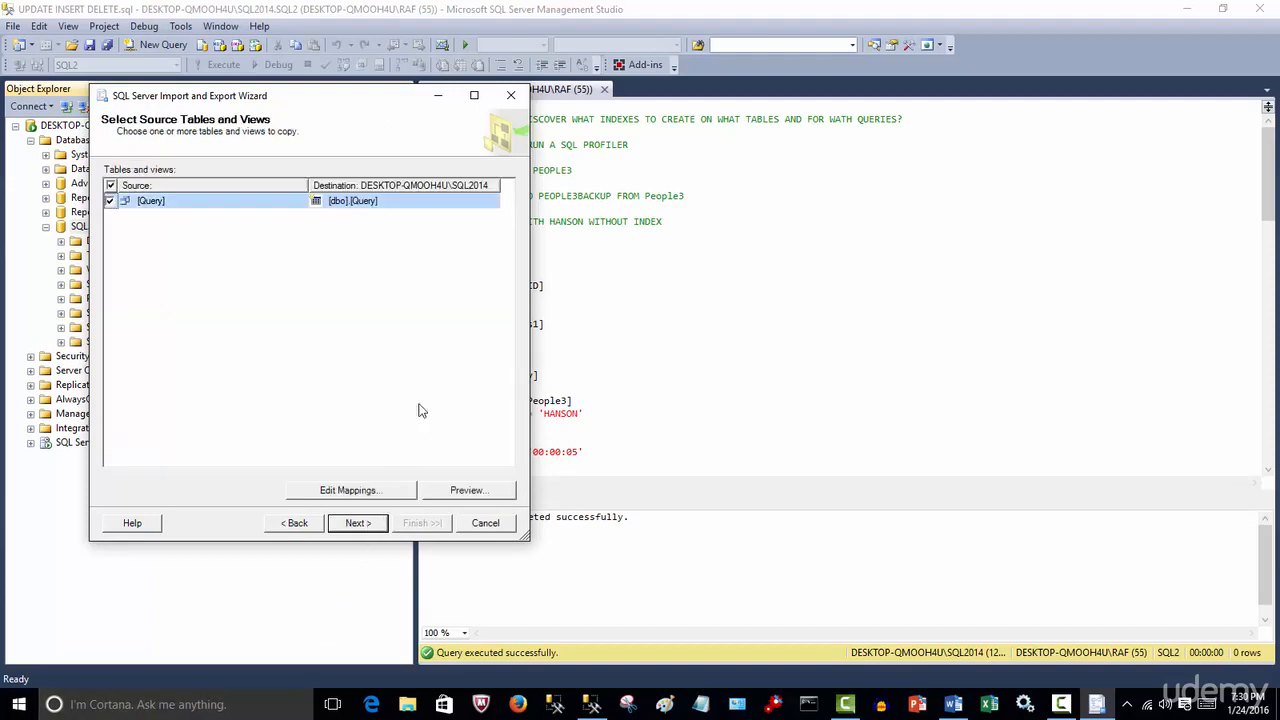
# Set the destination table to [dbo].[PEOPLE4] and continue
pyautogui.click(482, 201)
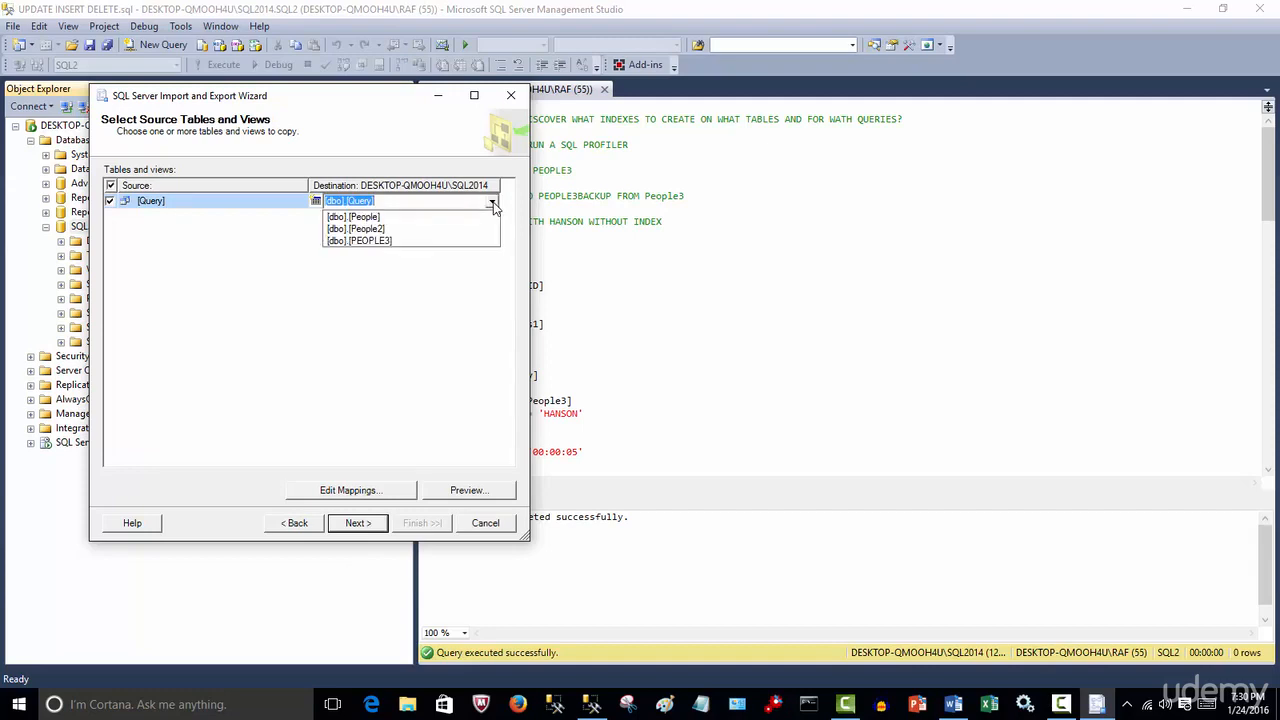
pyautogui.click(412, 242)
pyautogui.click(388, 200)
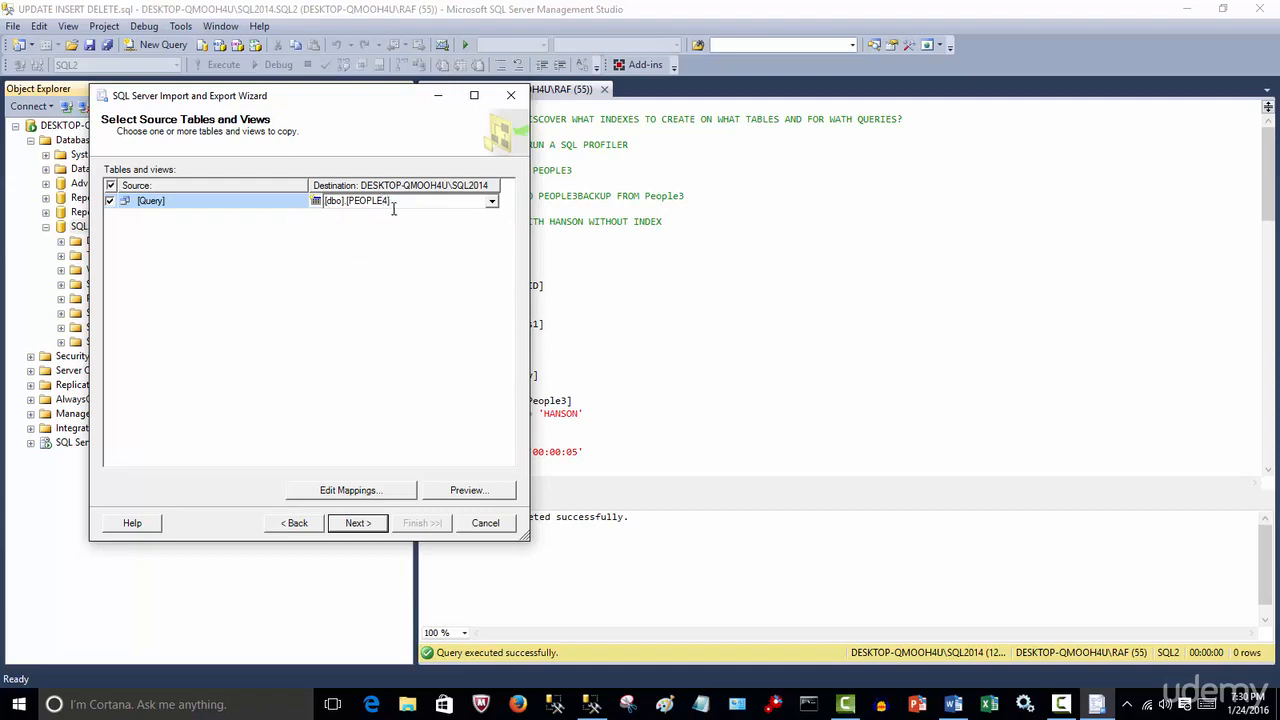
pyautogui.click(361, 527)
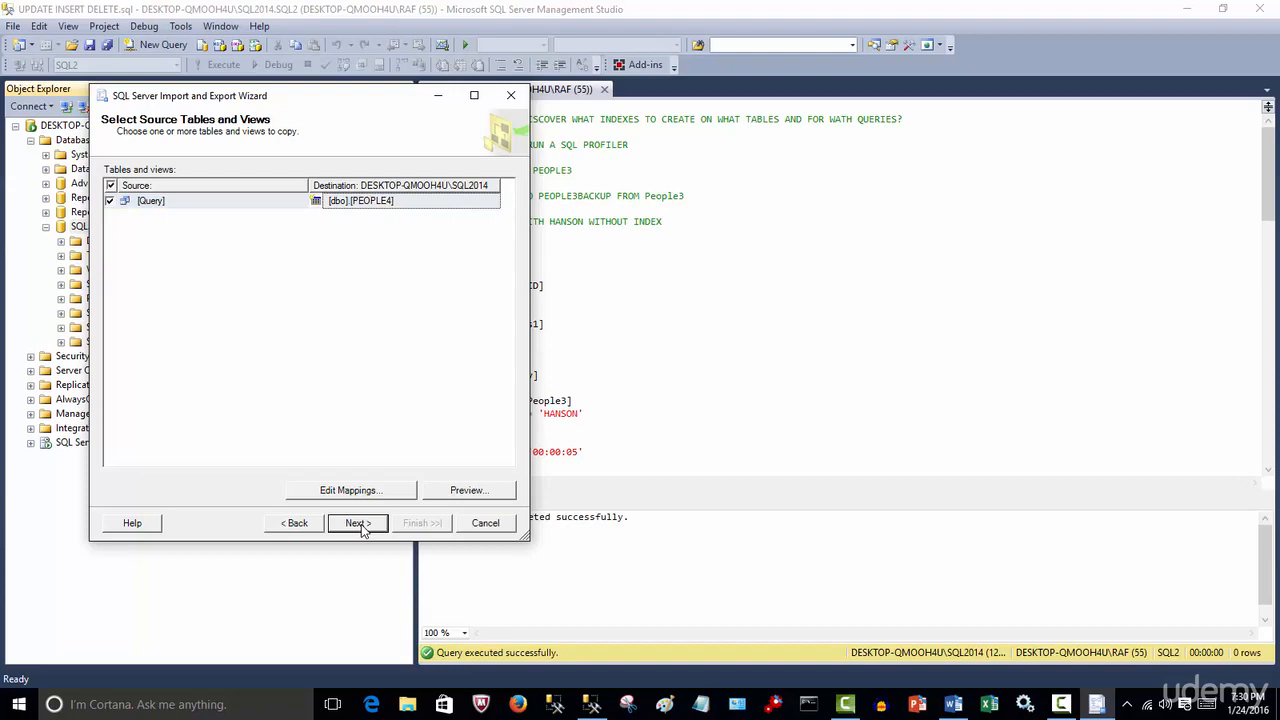
# Finish the wizard to run the import, then close the progress window once it completes
pyautogui.click(361, 527)
pyautogui.click(434, 528)
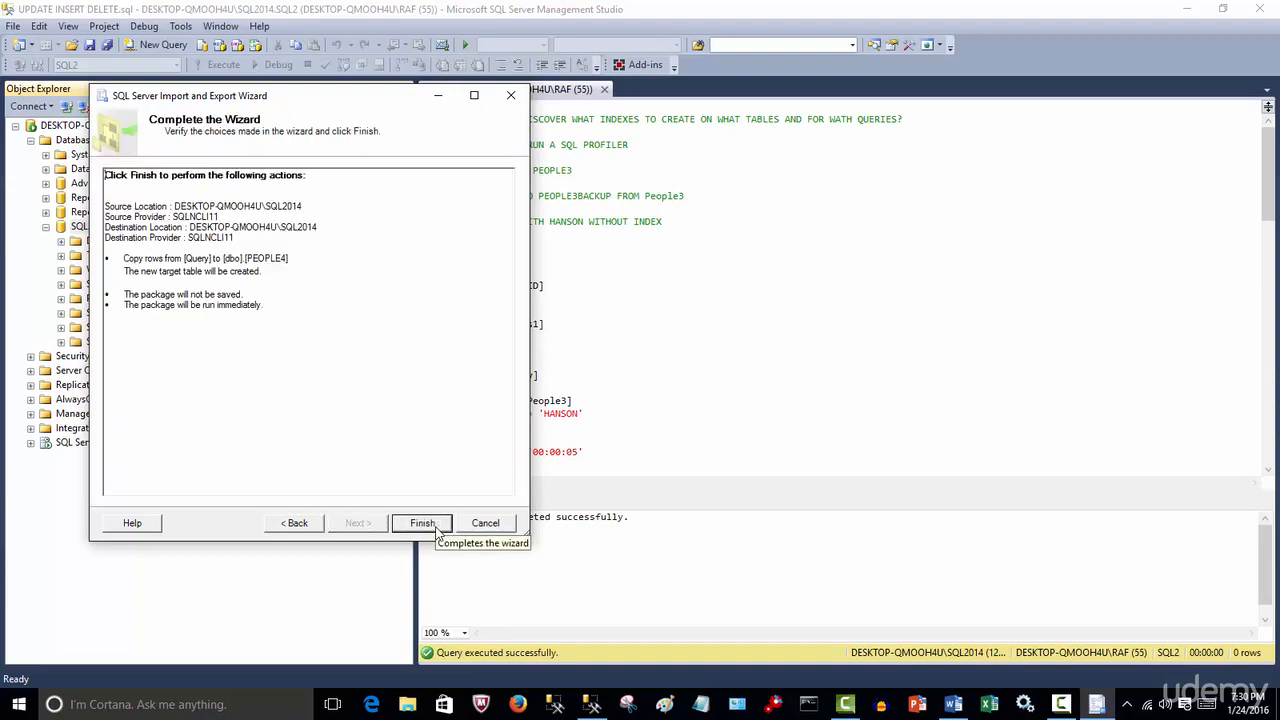
pyautogui.click(436, 530)
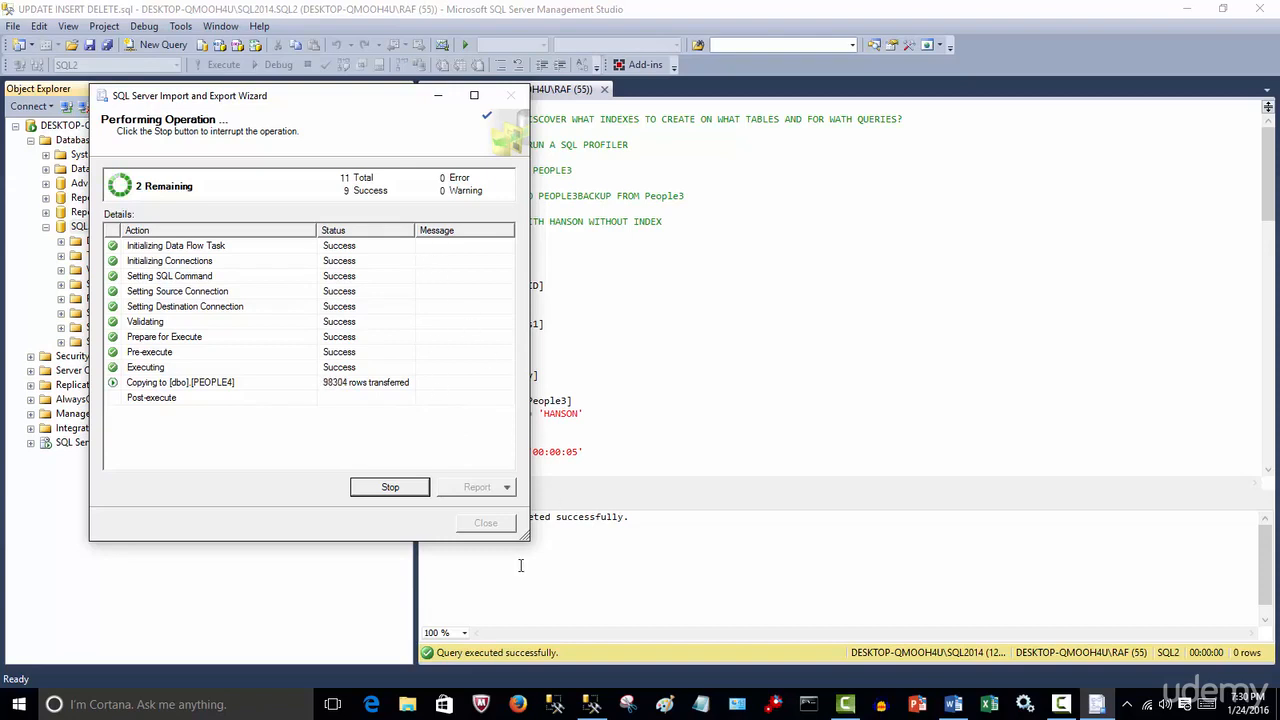
pyautogui.moveTo(526, 537); pyautogui.dragTo(735, 605)
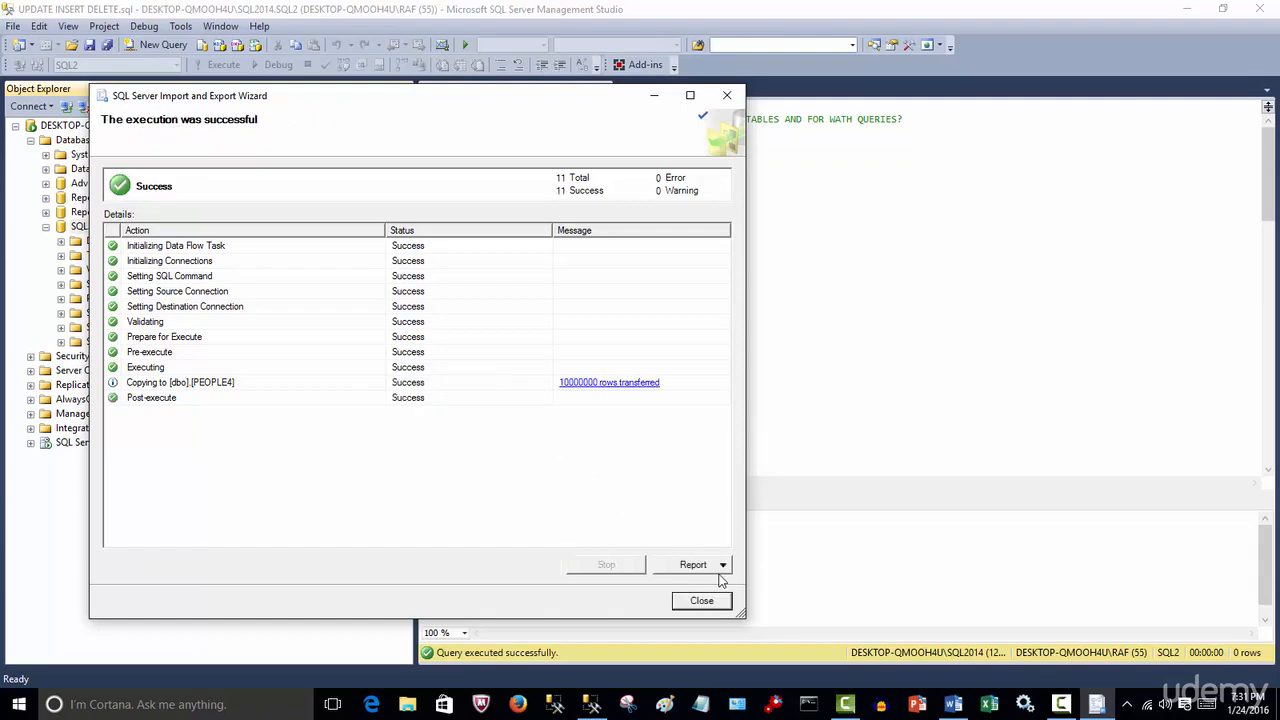
pyautogui.click(701, 601)
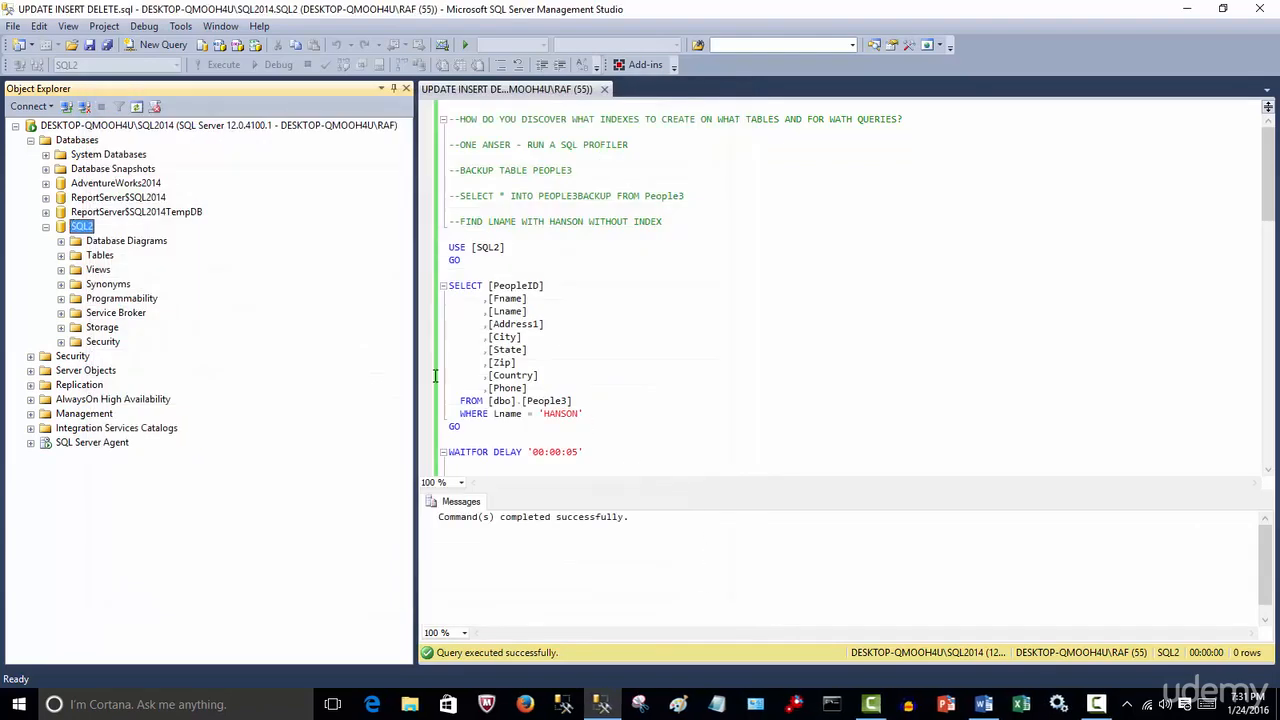
# Refresh the SQL2 tables list and select the new dbo.PEOPLE4 table
pyautogui.click(61, 255)
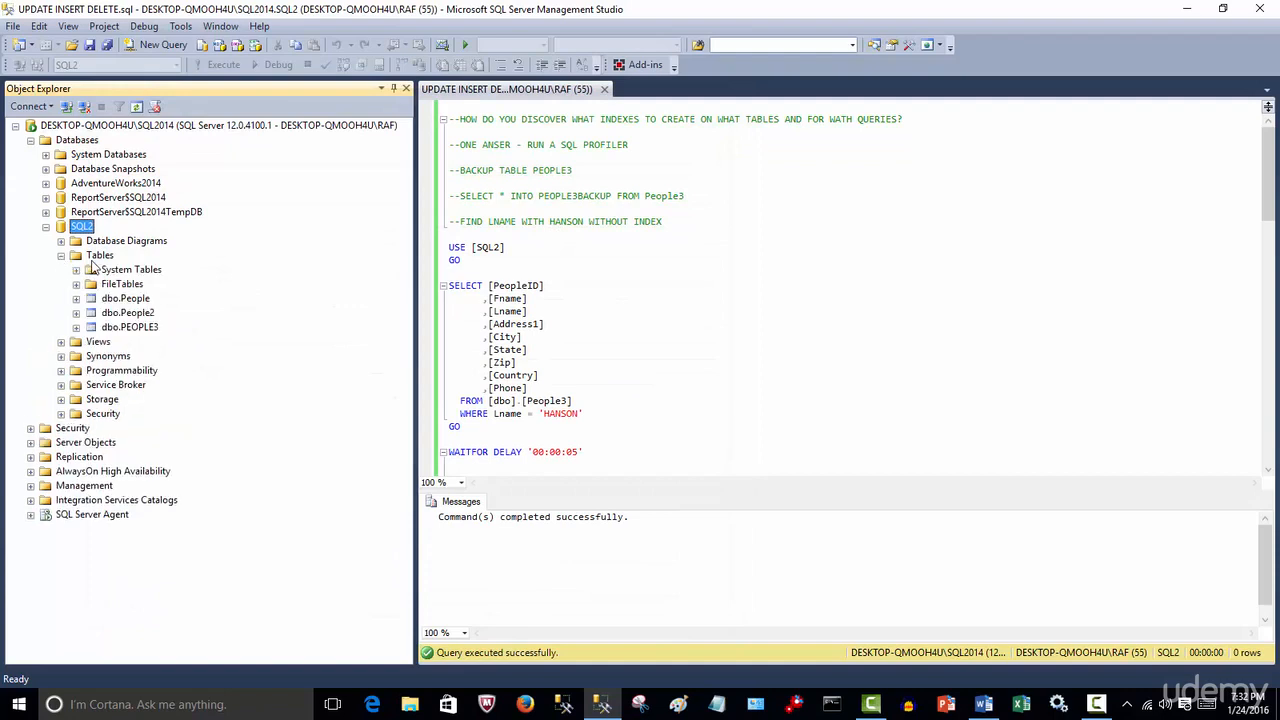
pyautogui.click(97, 258)
pyautogui.click(137, 107)
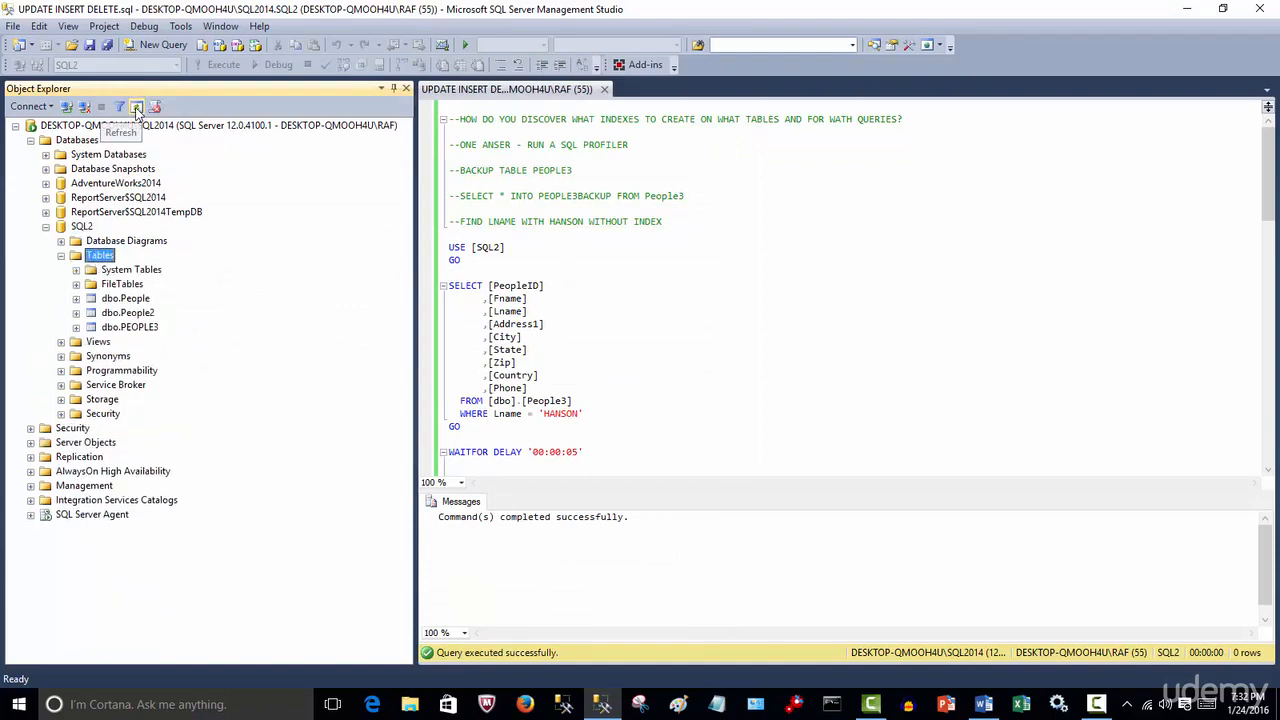
pyautogui.click(150, 342)
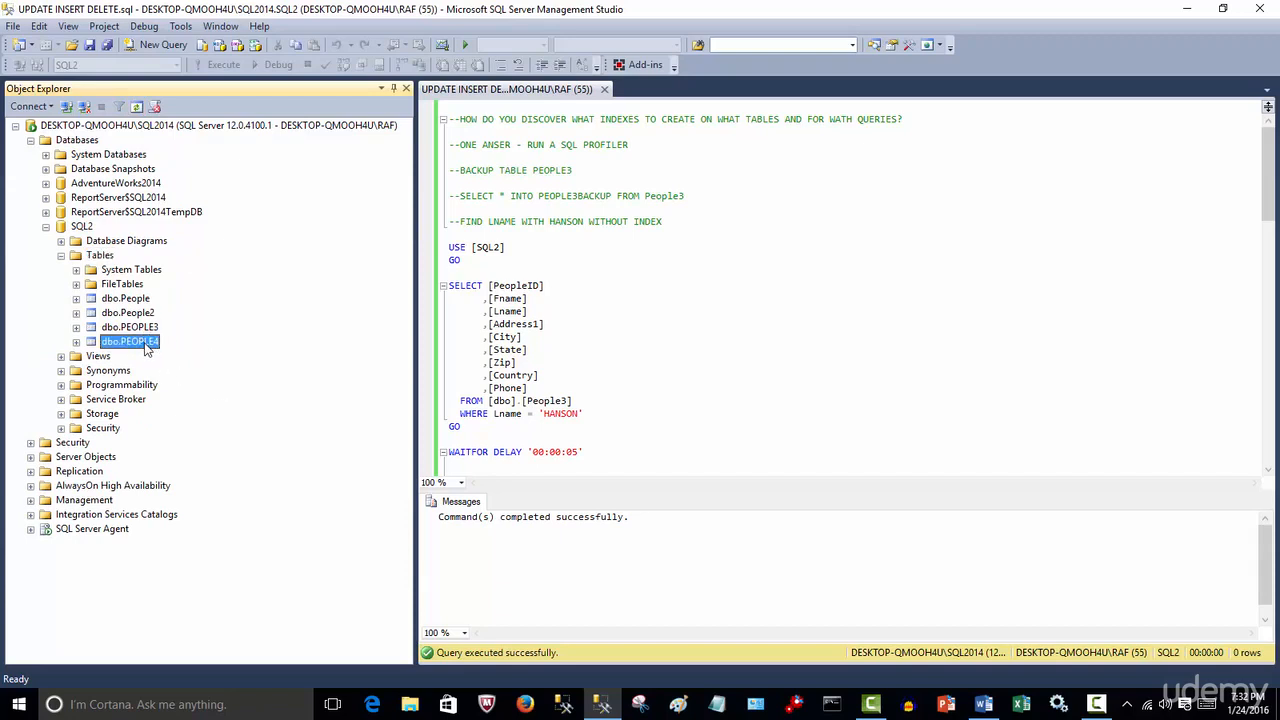
# Delete the dbo.PEOPLE4 table from the SQL2 database
pyautogui.rightClick(145, 336)
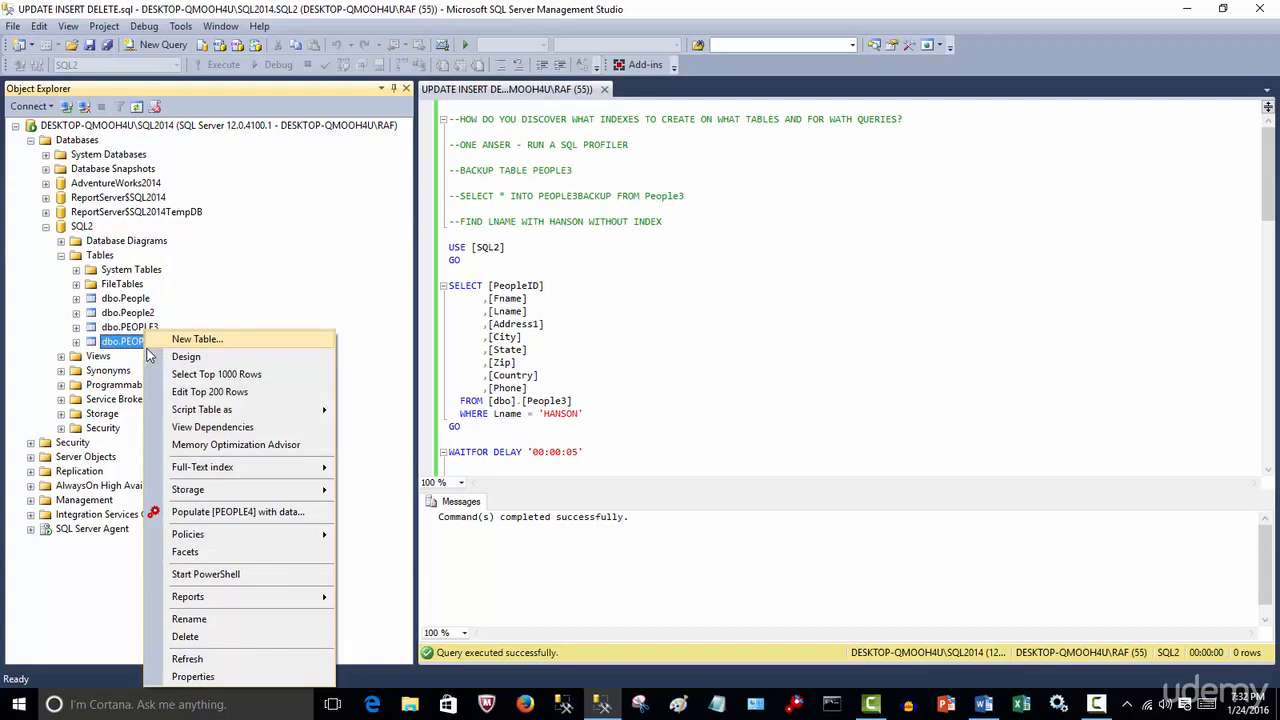
pyautogui.click(231, 634)
pyautogui.click(804, 575)
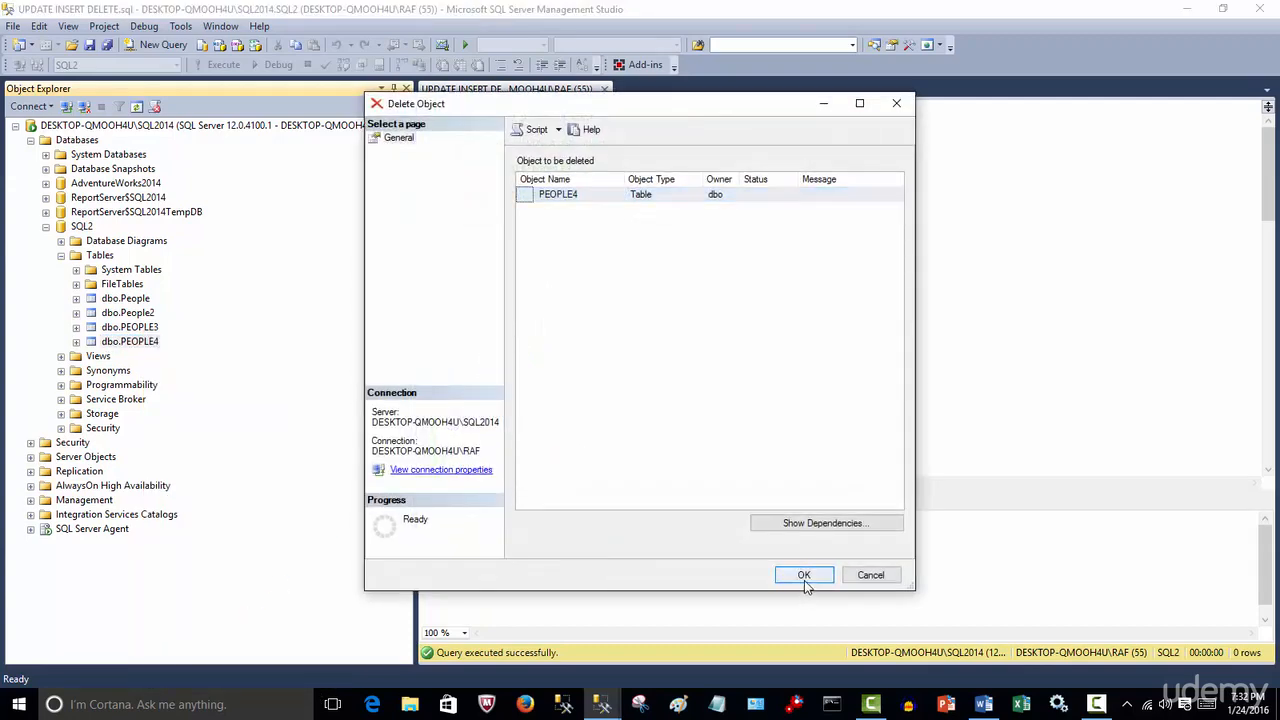
pyautogui.click(635, 348)
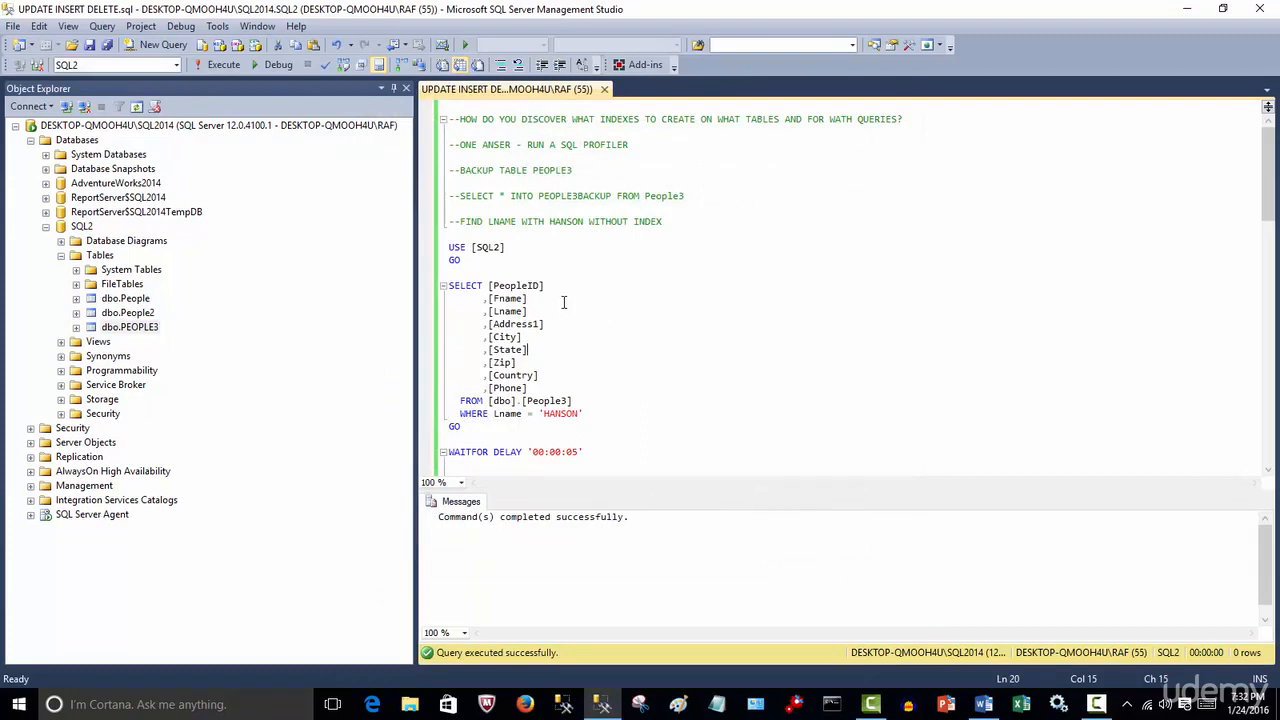
# Uncomment and execute the statement SELECT * INTO PEOPLE3BACKUP FROM People3 to back up the table
pyautogui.click(148, 328)
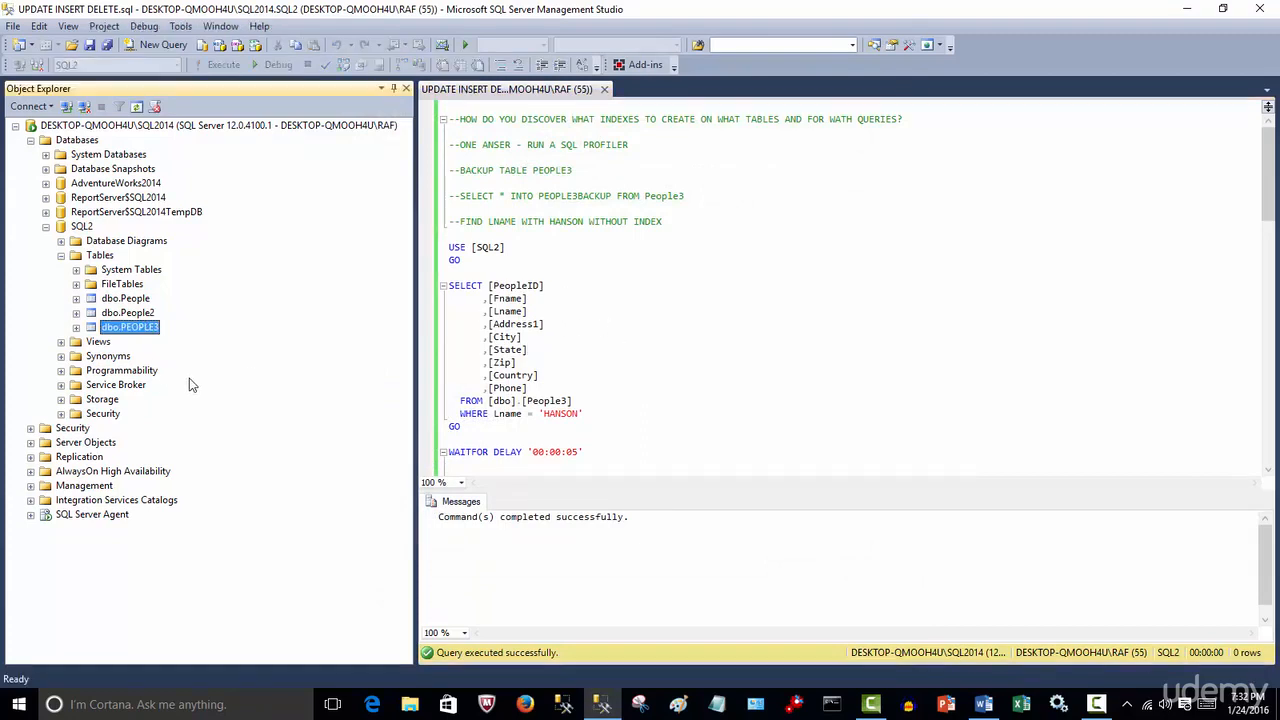
pyautogui.click(149, 333)
pyautogui.click(832, 331)
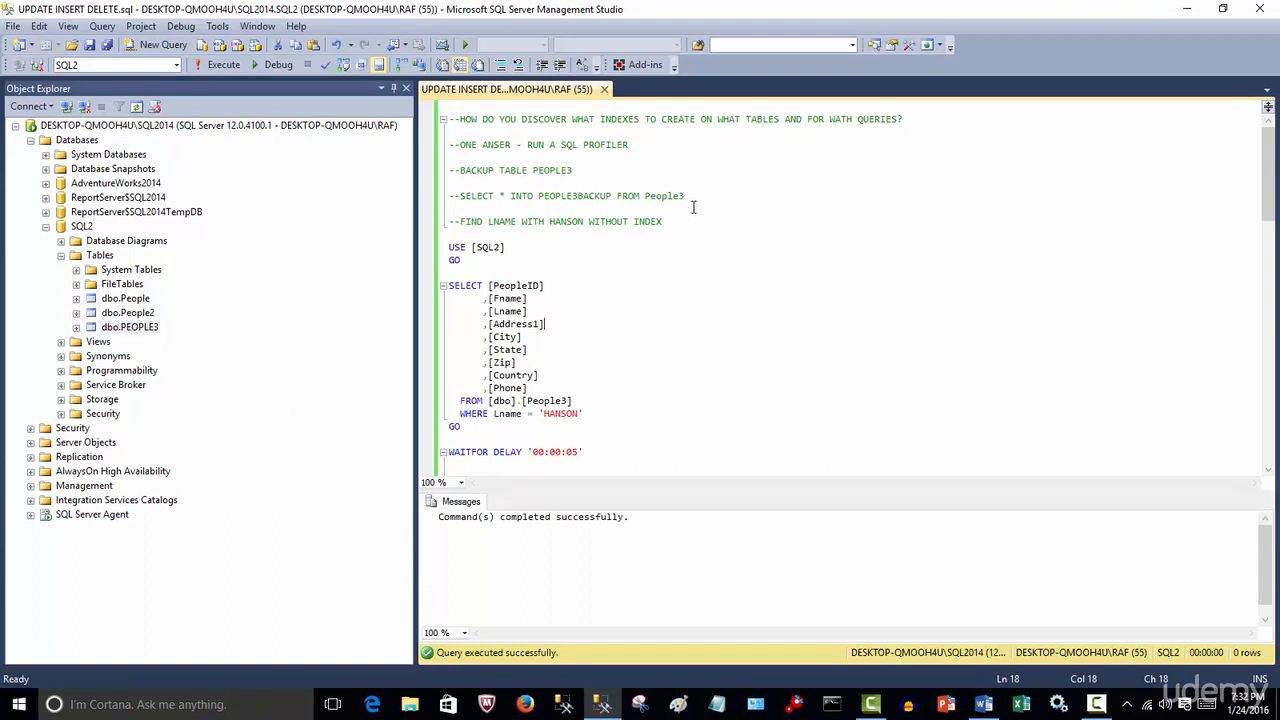
pyautogui.moveTo(688, 197); pyautogui.dragTo(461, 198)
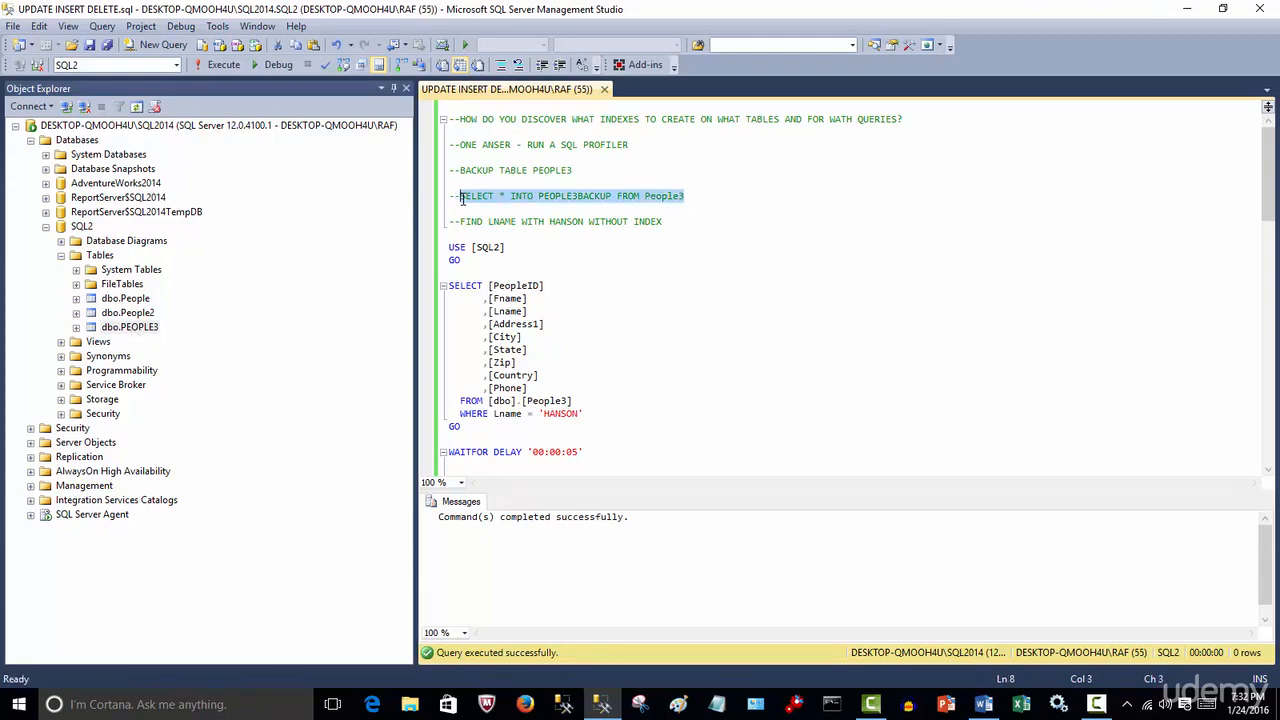
pyautogui.click(501, 66)
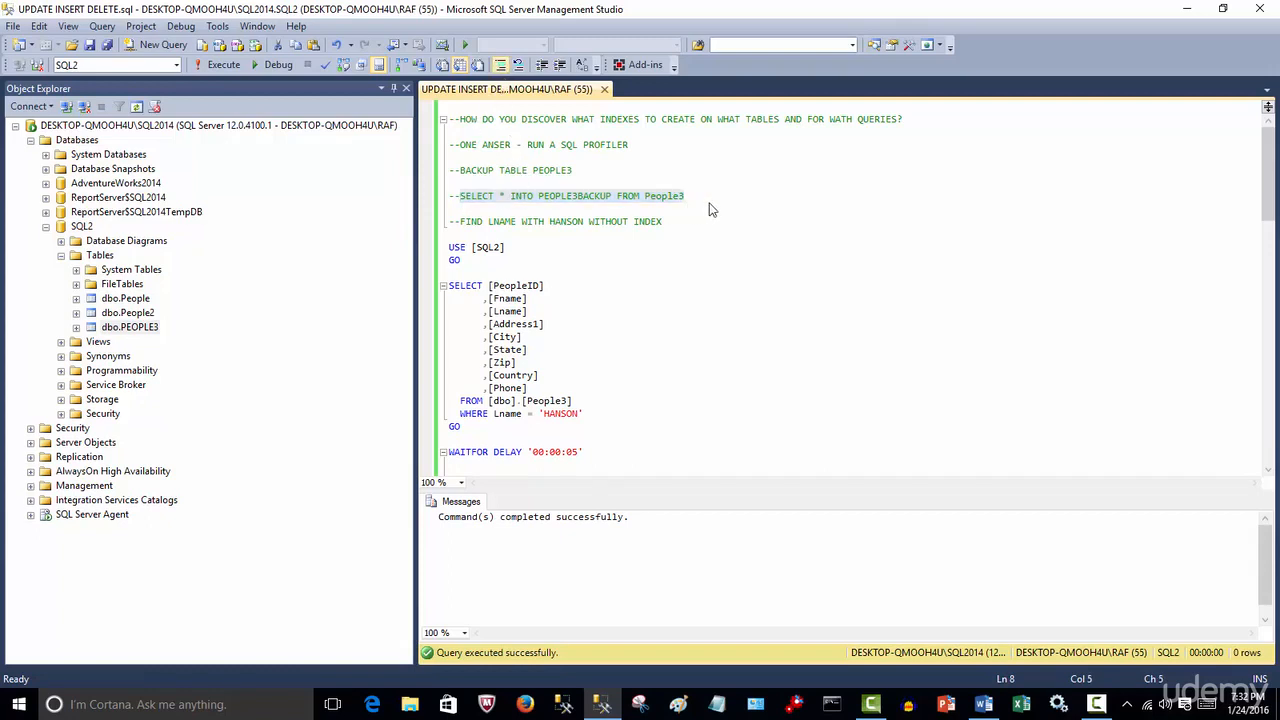
pyautogui.hotkey('ctrl', 'k')
pyautogui.hotkey('ctrl', 'c')
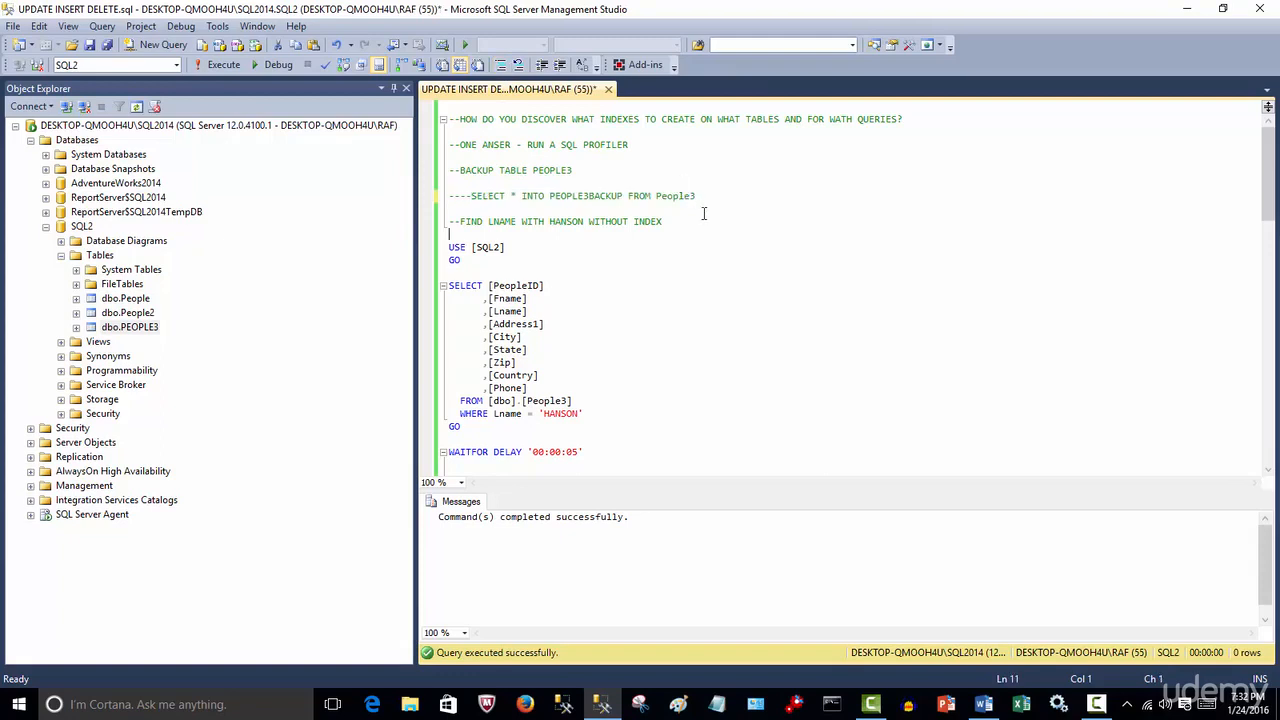
pyautogui.moveTo(702, 197); pyautogui.dragTo(408, 186)
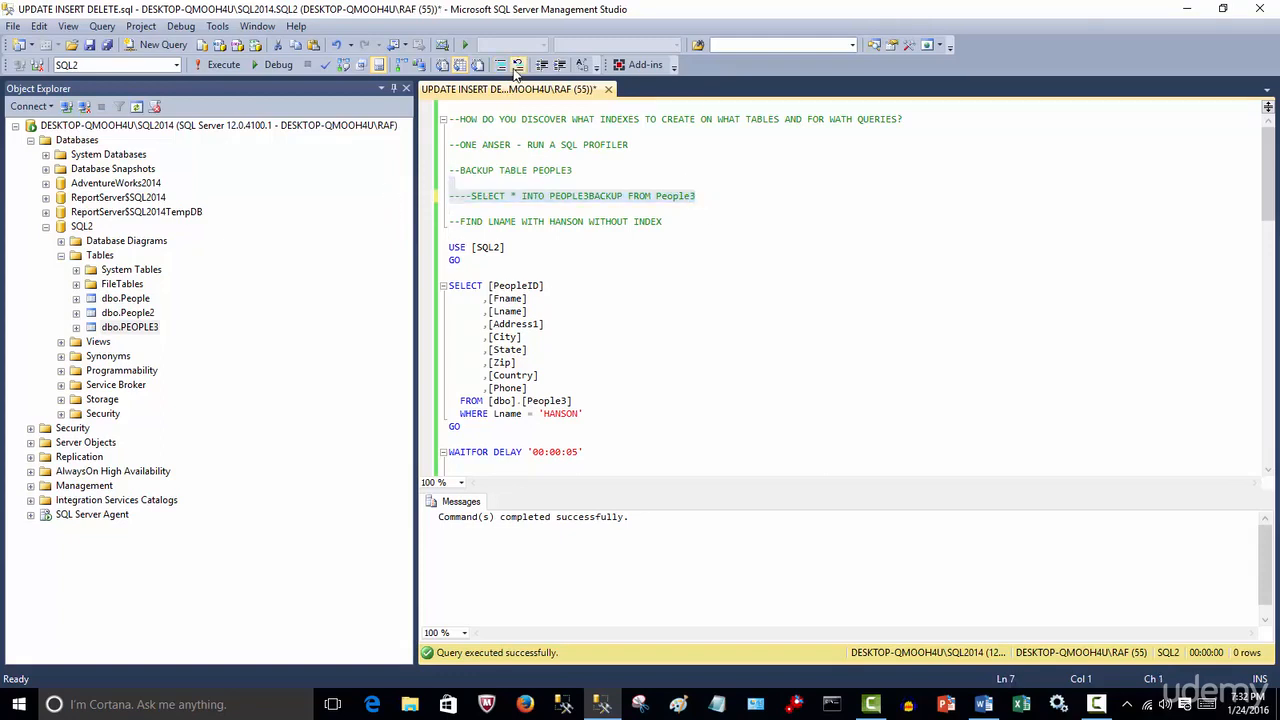
pyautogui.click(518, 65)
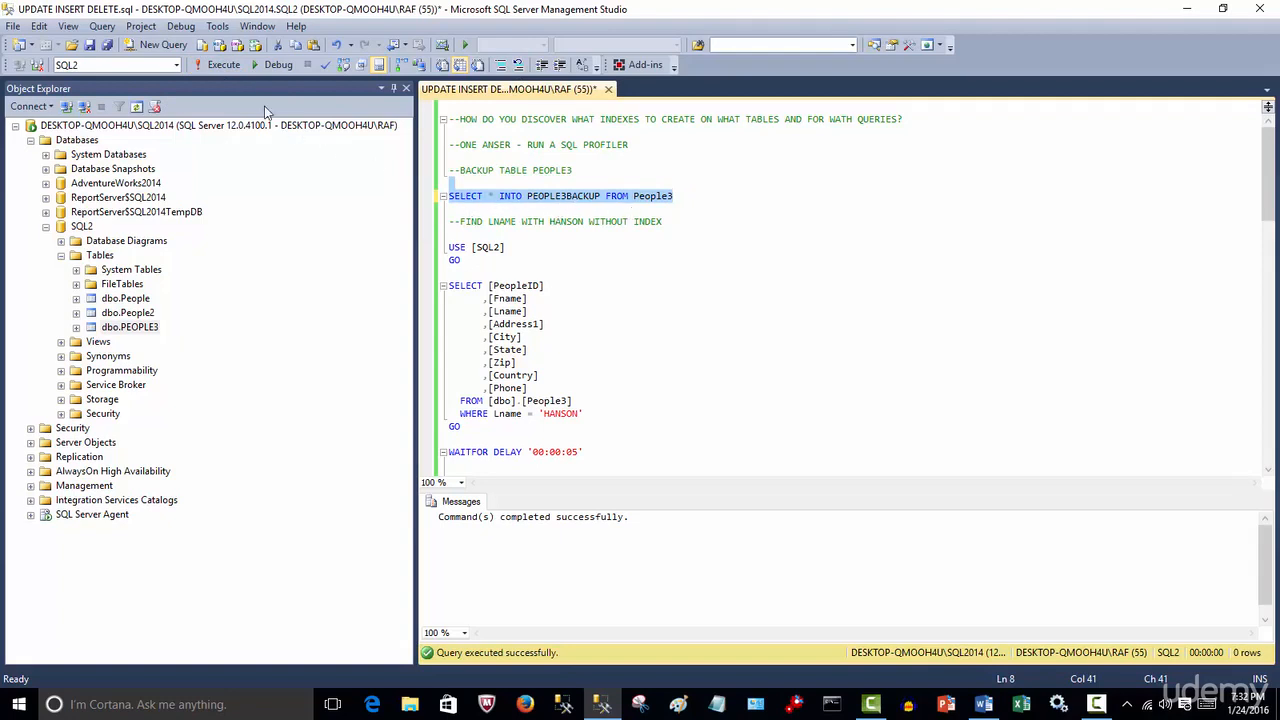
pyautogui.click(226, 64)
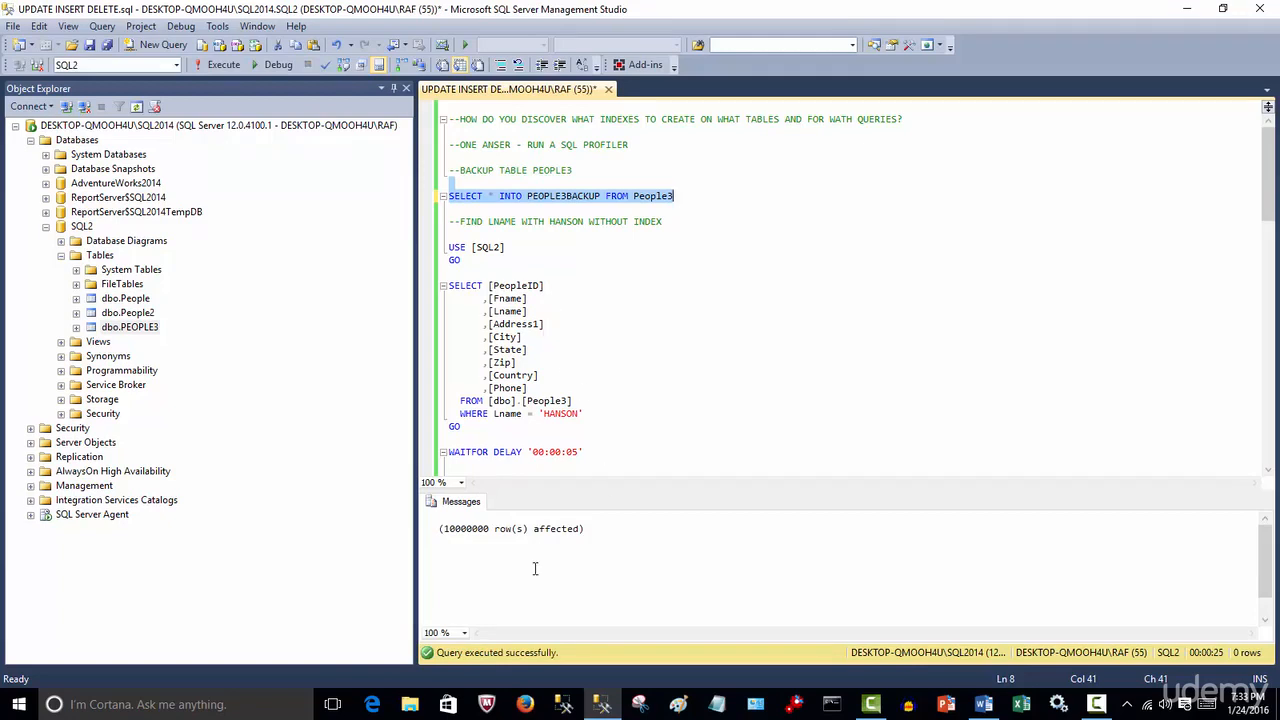
# Refresh the SQL2 tables list to show the new backup table
pyautogui.click(100, 255)
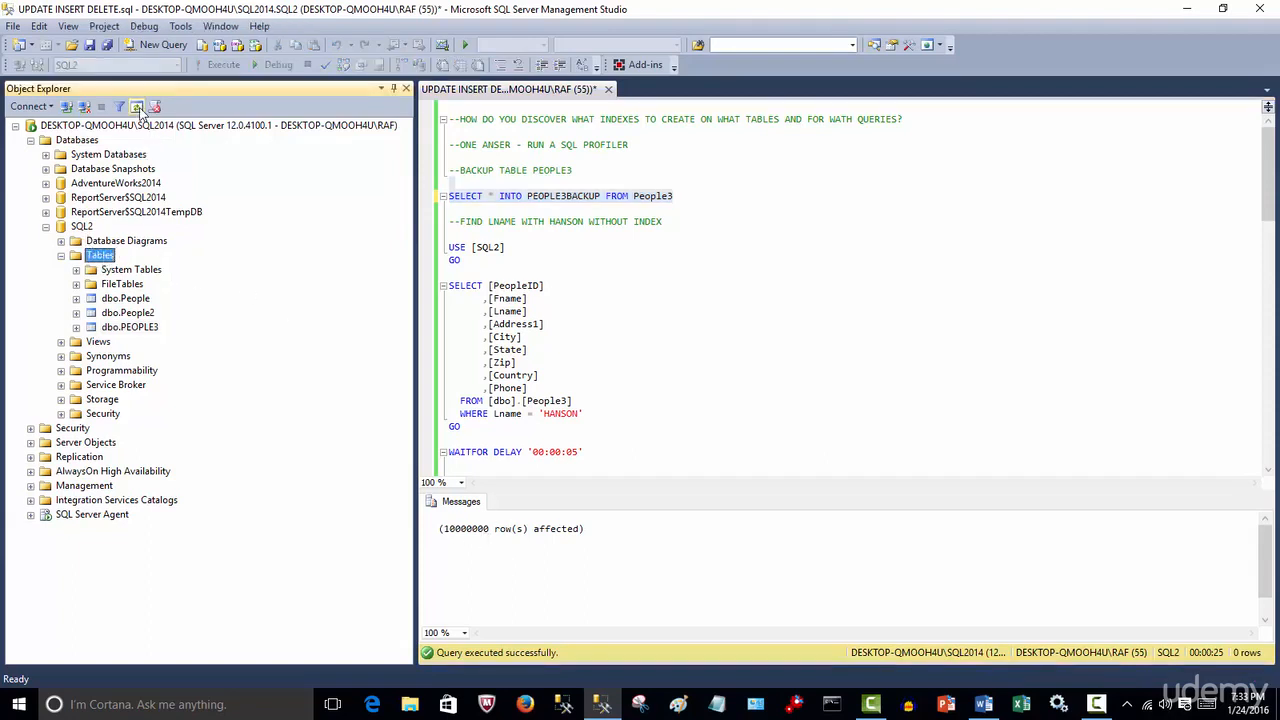
pyautogui.press('F5')
pyautogui.click(148, 341)
pyautogui.click(156, 330)
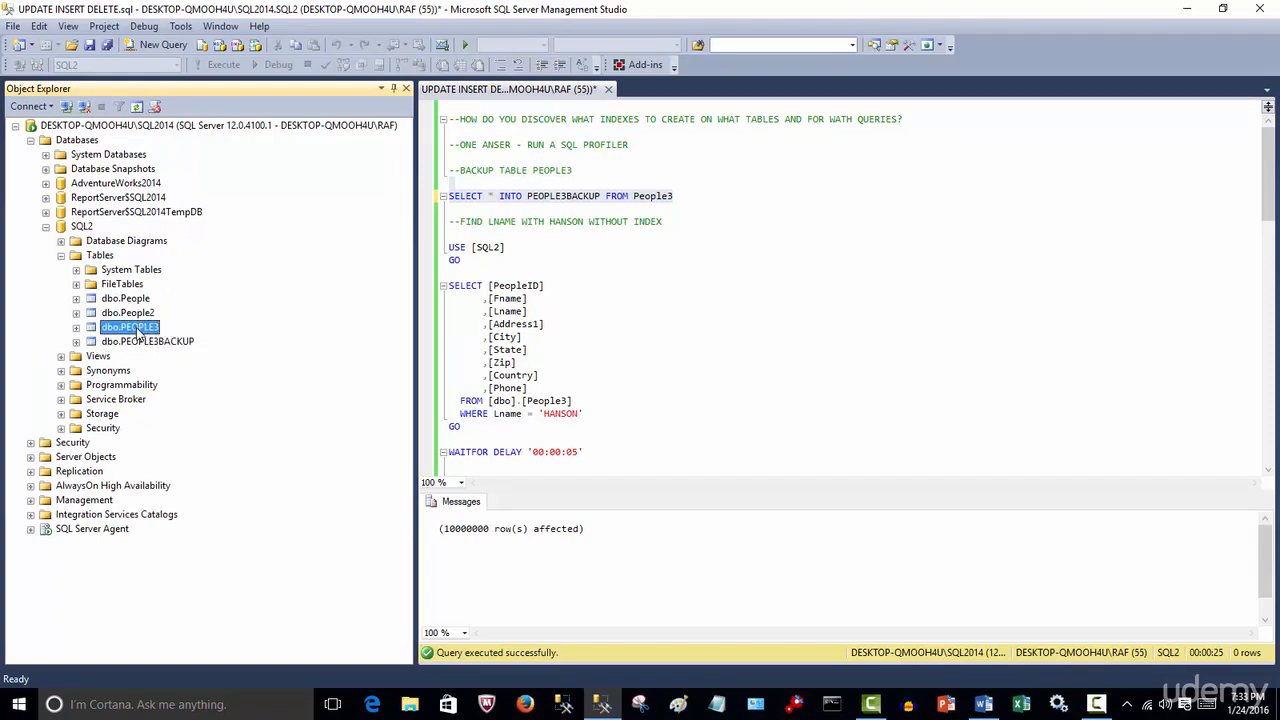
# Comment out the SELECT * INTO PEOPLE3BACKUP statement again
pyautogui.click(690, 322)
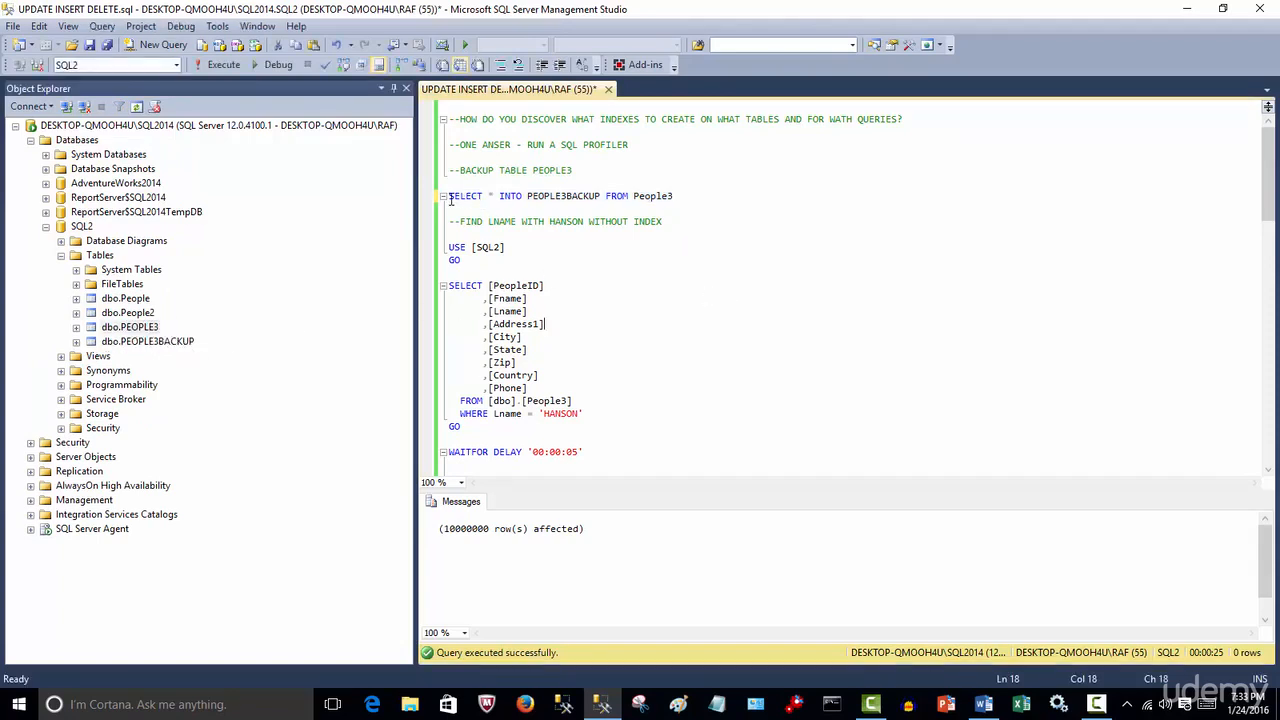
pyautogui.click(450, 196)
pyautogui.click(500, 65)
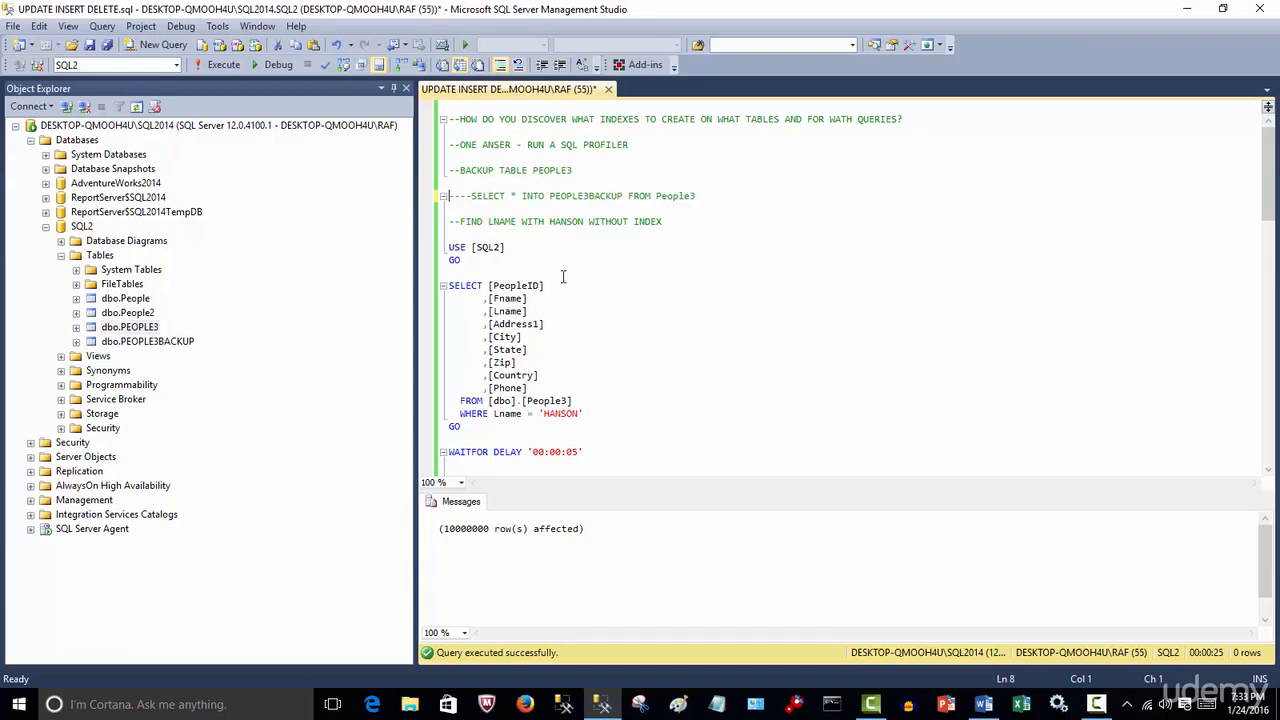
pyautogui.click(680, 348)
pyautogui.scroll(-3, 674, 334)
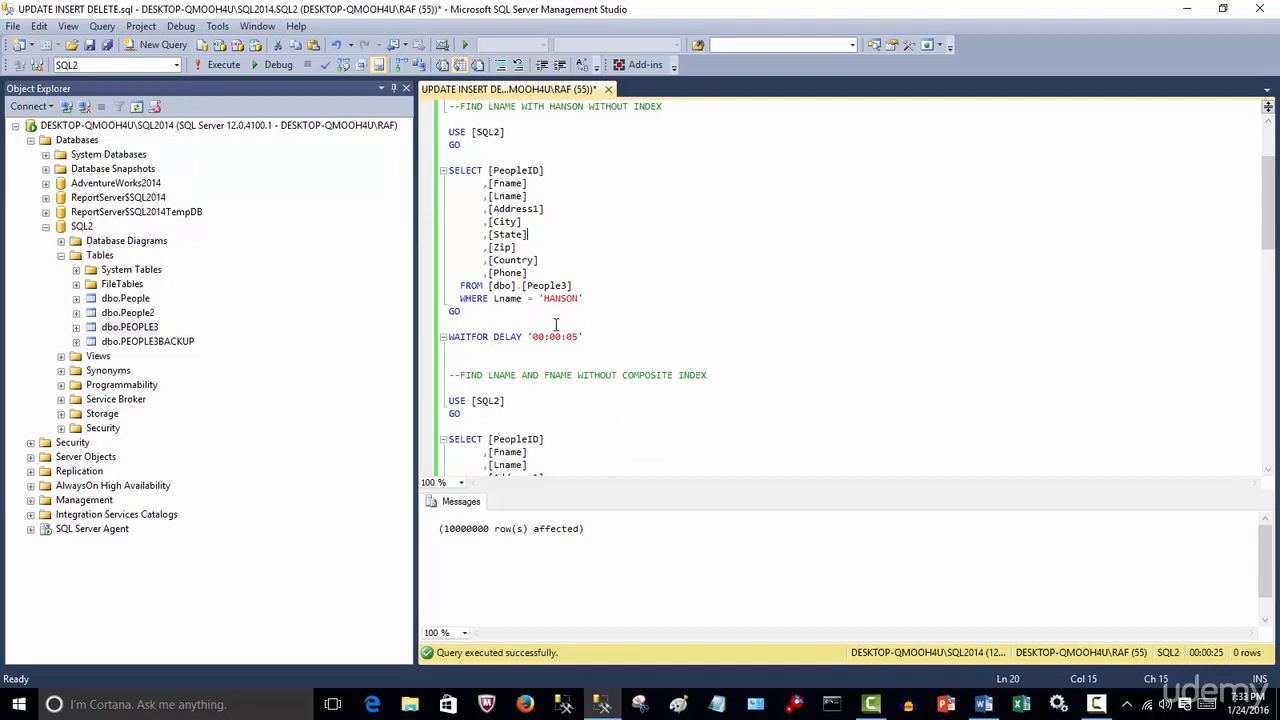
pyautogui.moveTo(519, 318); pyautogui.dragTo(403, 133)
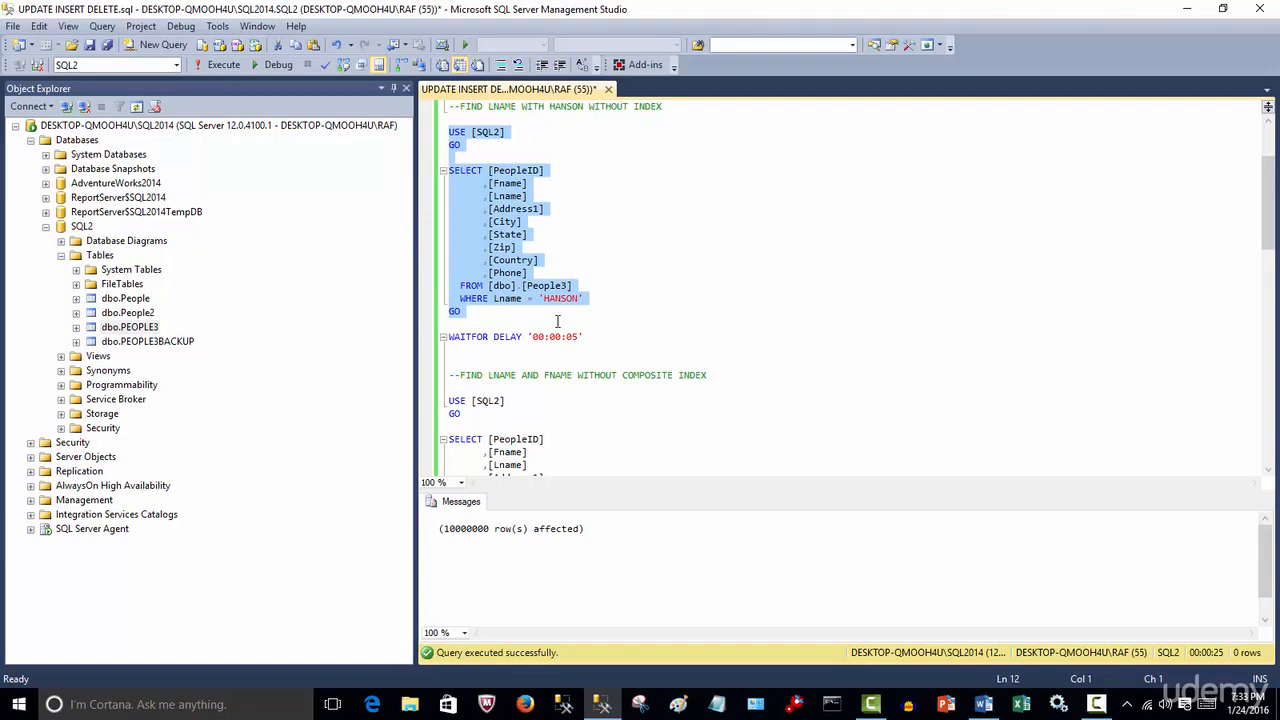
pyautogui.click(606, 337)
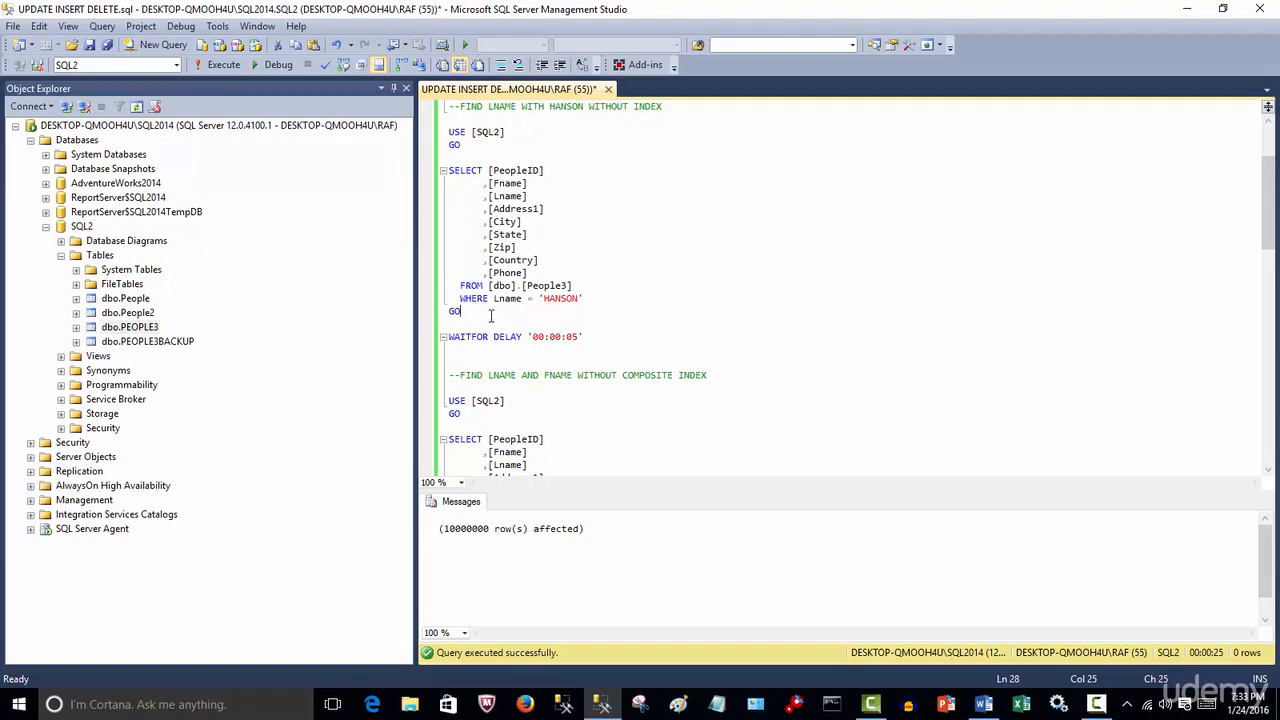
pyautogui.moveTo(491, 316); pyautogui.dragTo(425, 135)
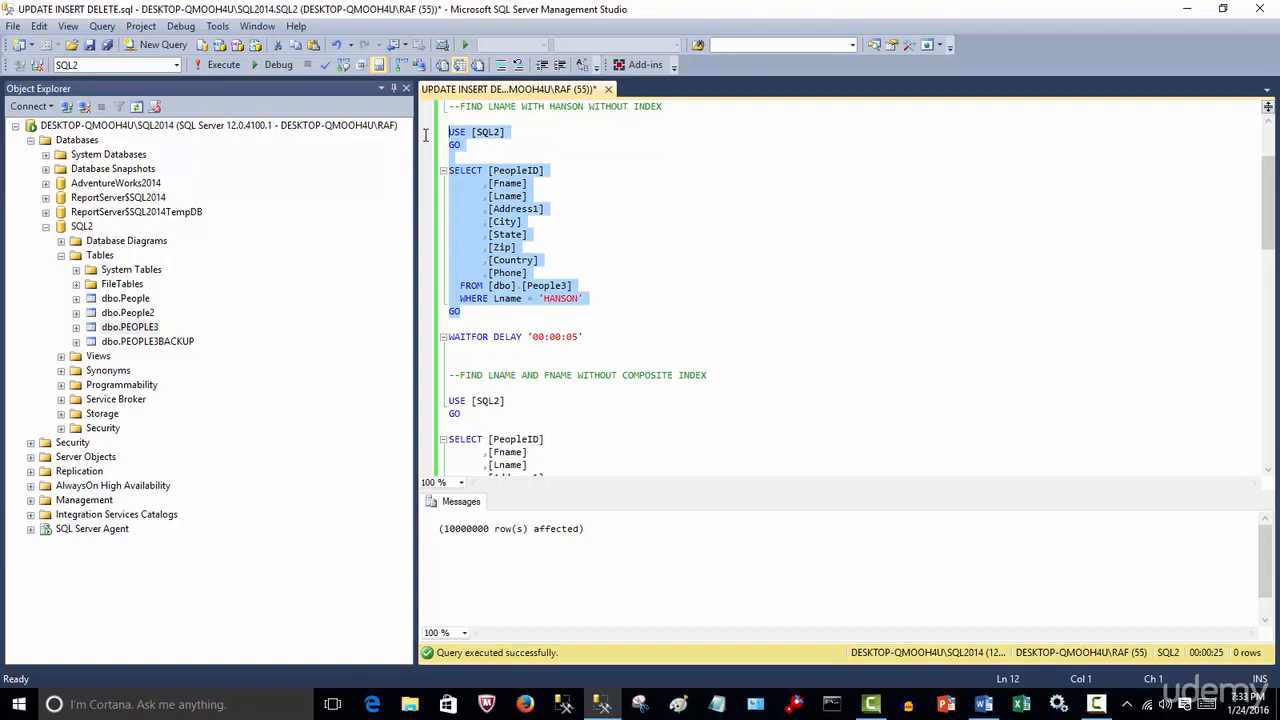
pyautogui.moveTo(613, 342); pyautogui.dragTo(440, 338)
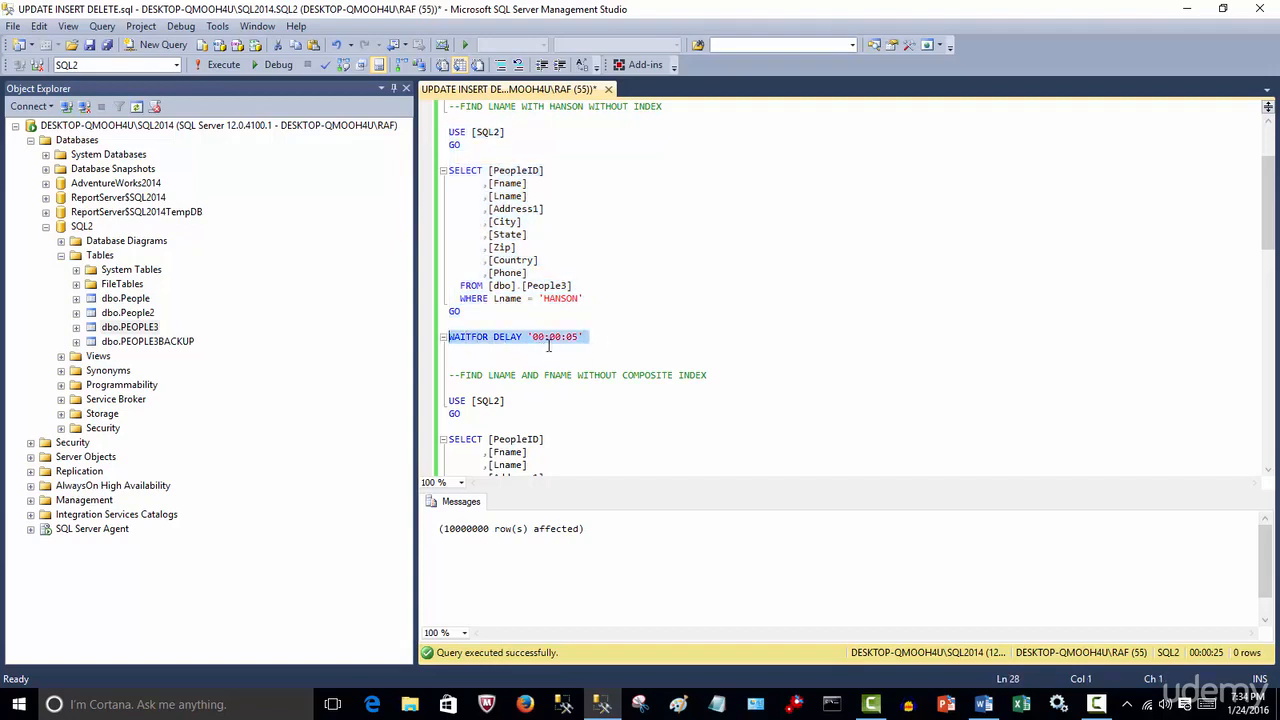
pyautogui.click(590, 410)
pyautogui.scroll(-4, 587, 380)
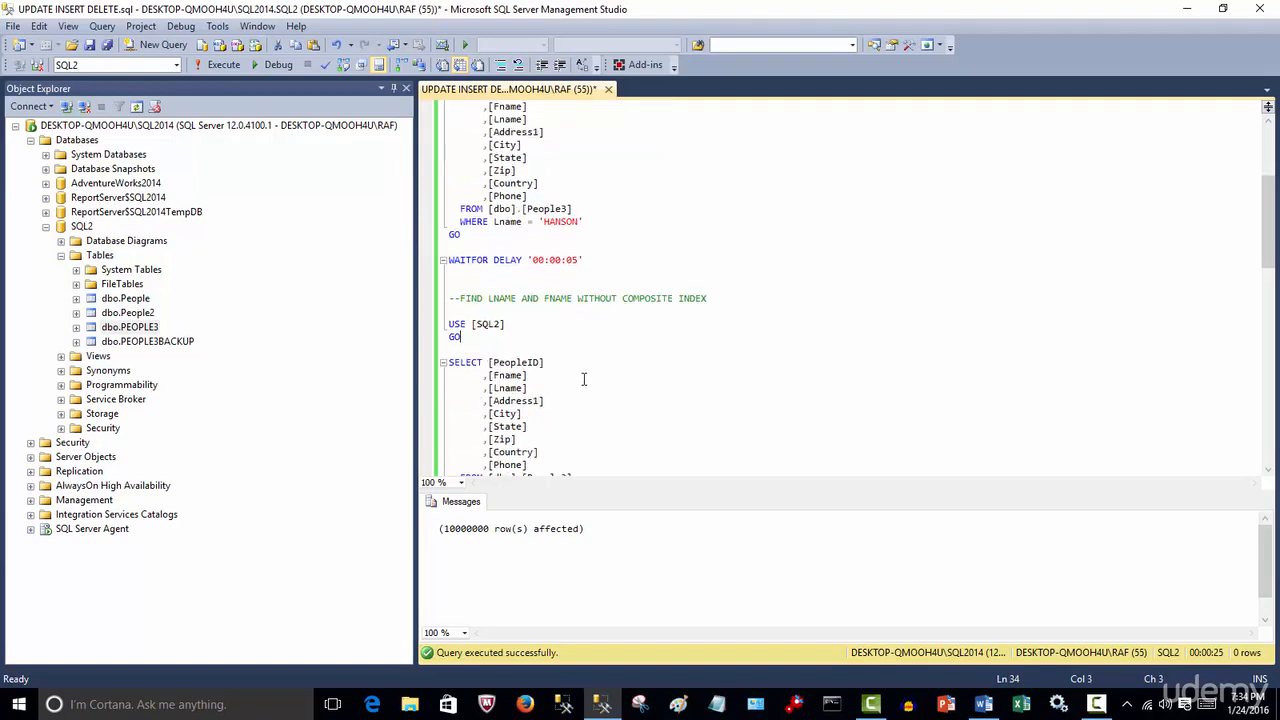
pyautogui.moveTo(560, 434); pyautogui.dragTo(418, 256)
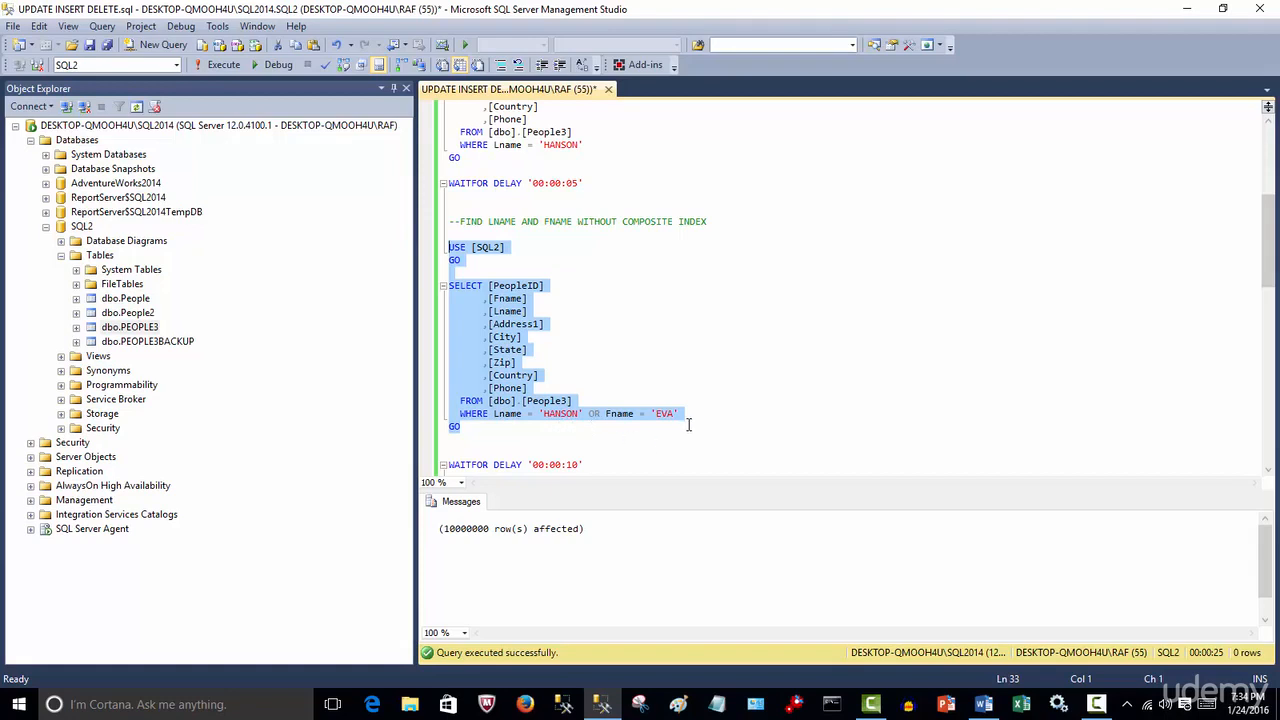
pyautogui.click(708, 450)
# Review the script's INSERT, WAITFOR and UPDATE statements further down
pyautogui.scroll(-2, 672, 417)
pyautogui.click(603, 393)
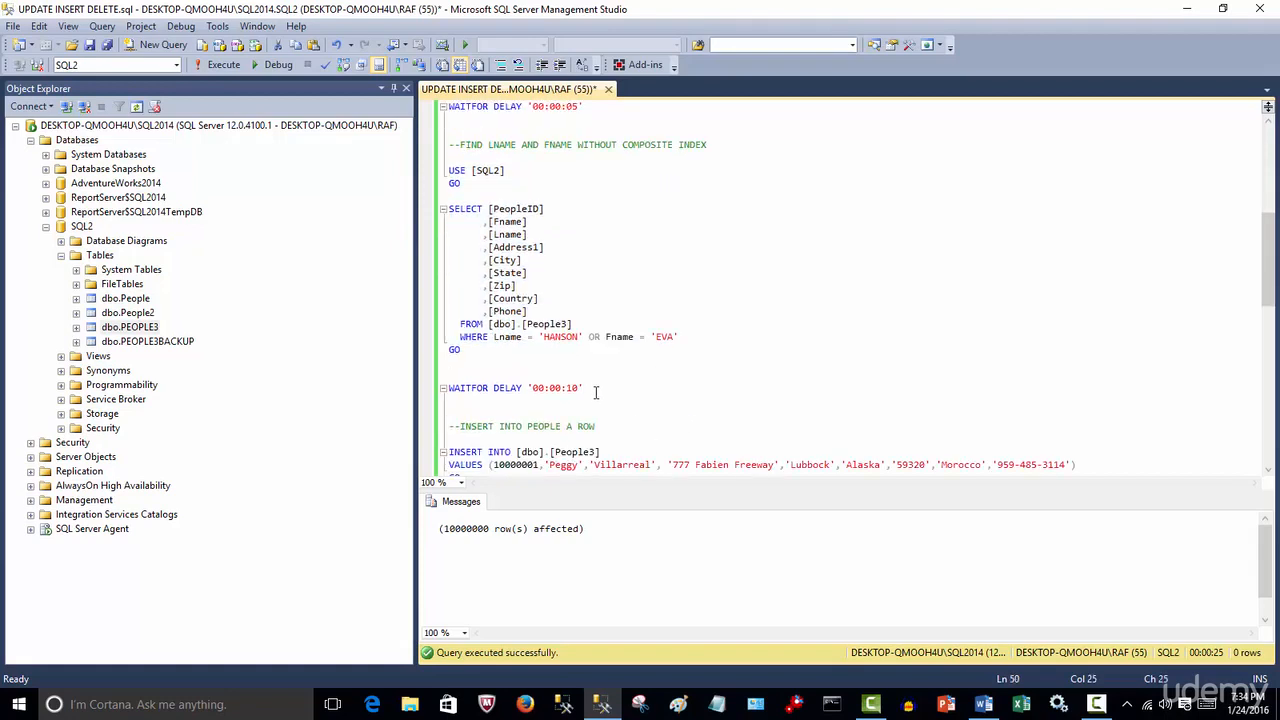
pyautogui.scroll(-4, 598, 393)
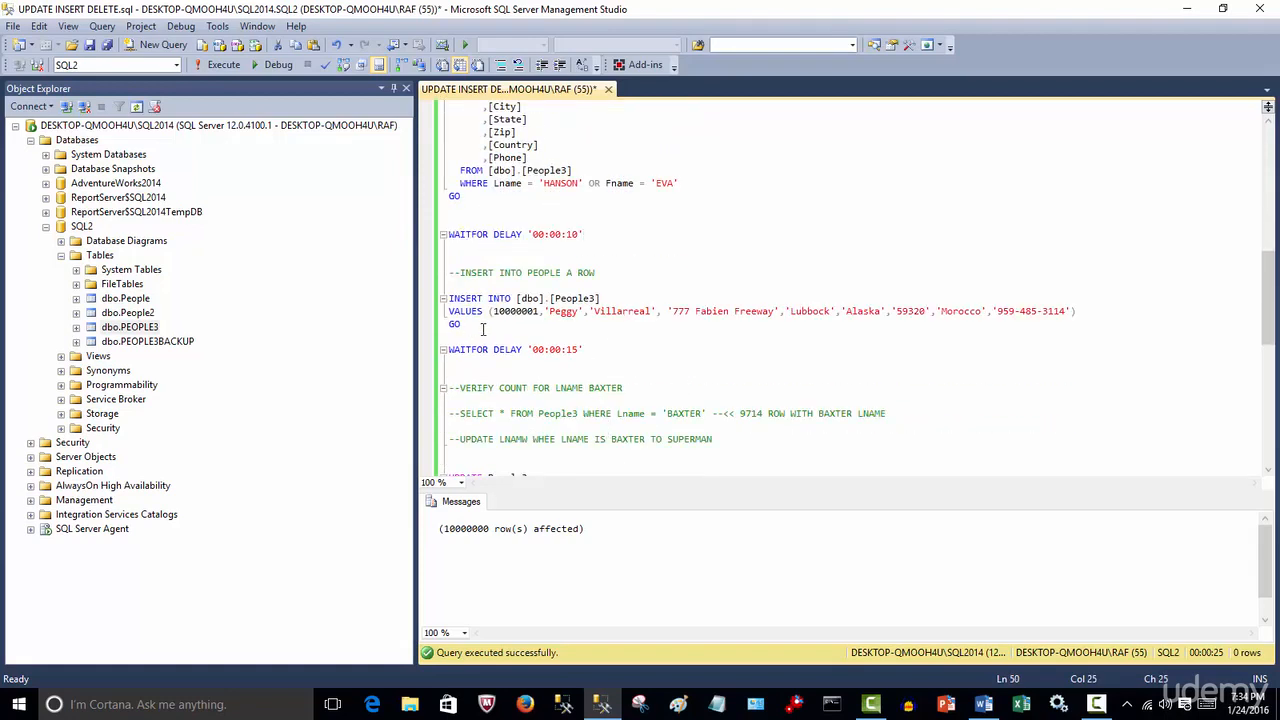
pyautogui.moveTo(483, 329); pyautogui.dragTo(440, 298)
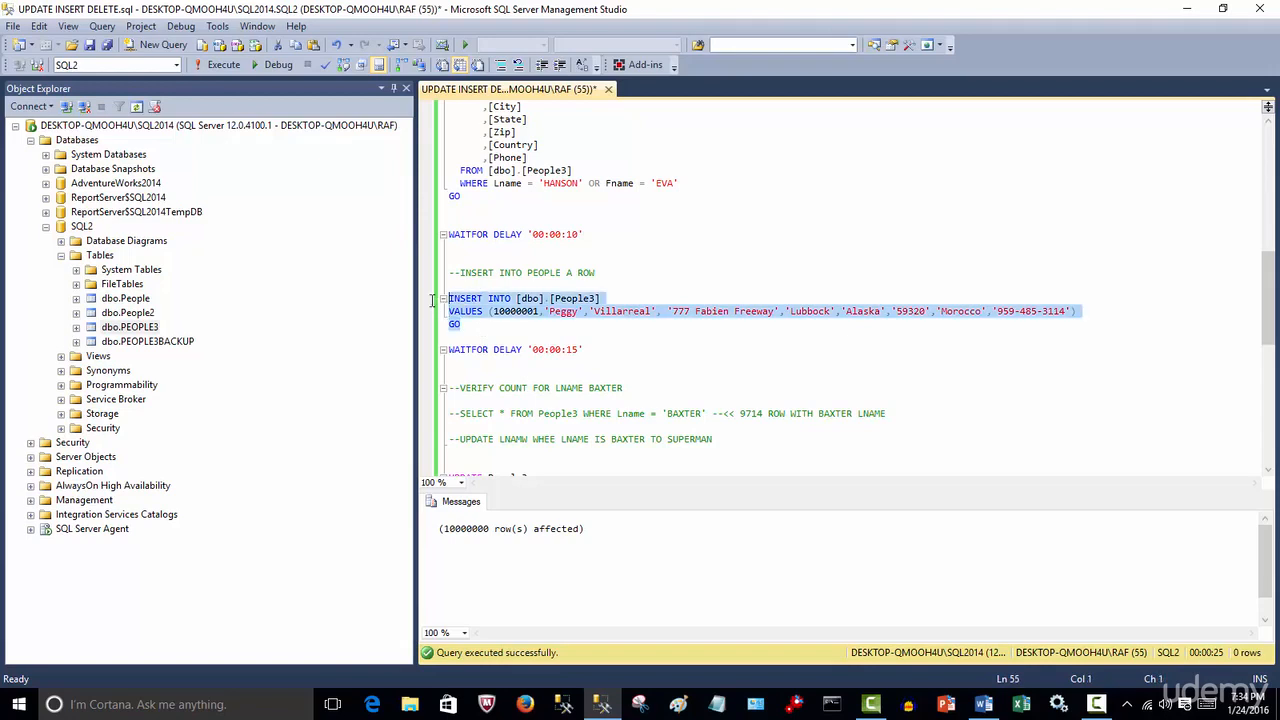
pyautogui.click(517, 311)
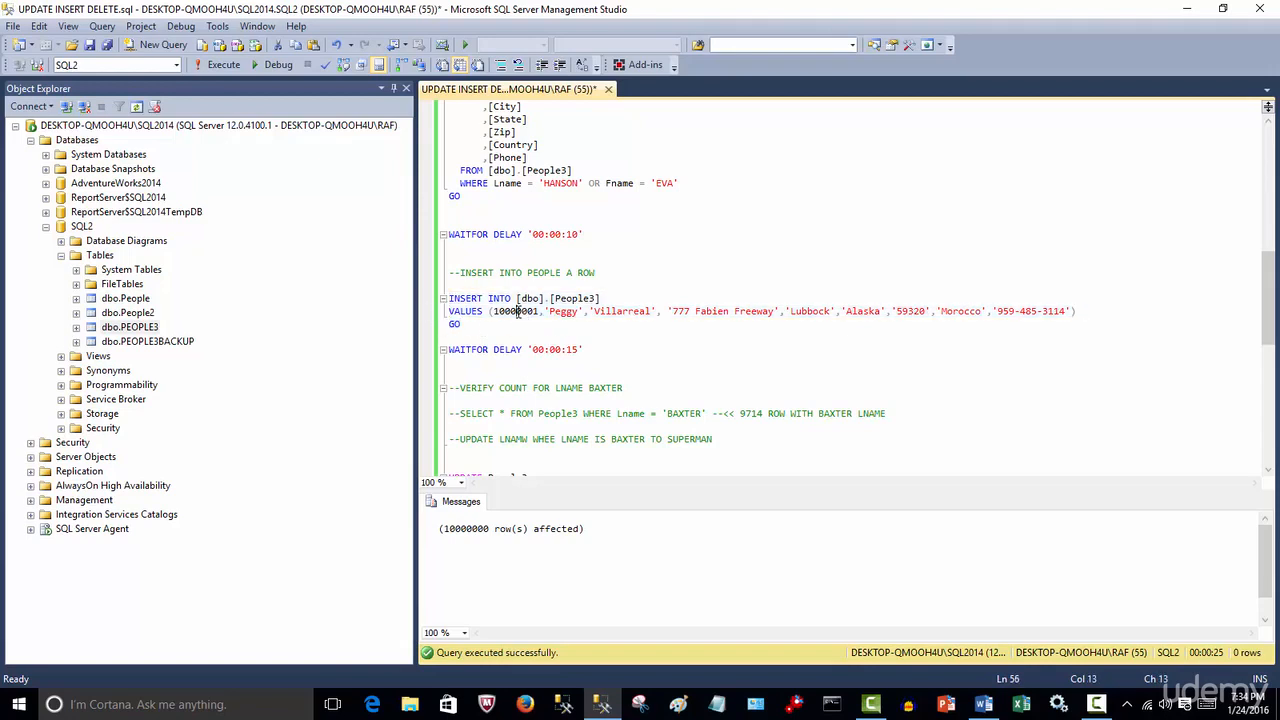
pyautogui.scroll(-1, 582, 362)
pyautogui.click(600, 320)
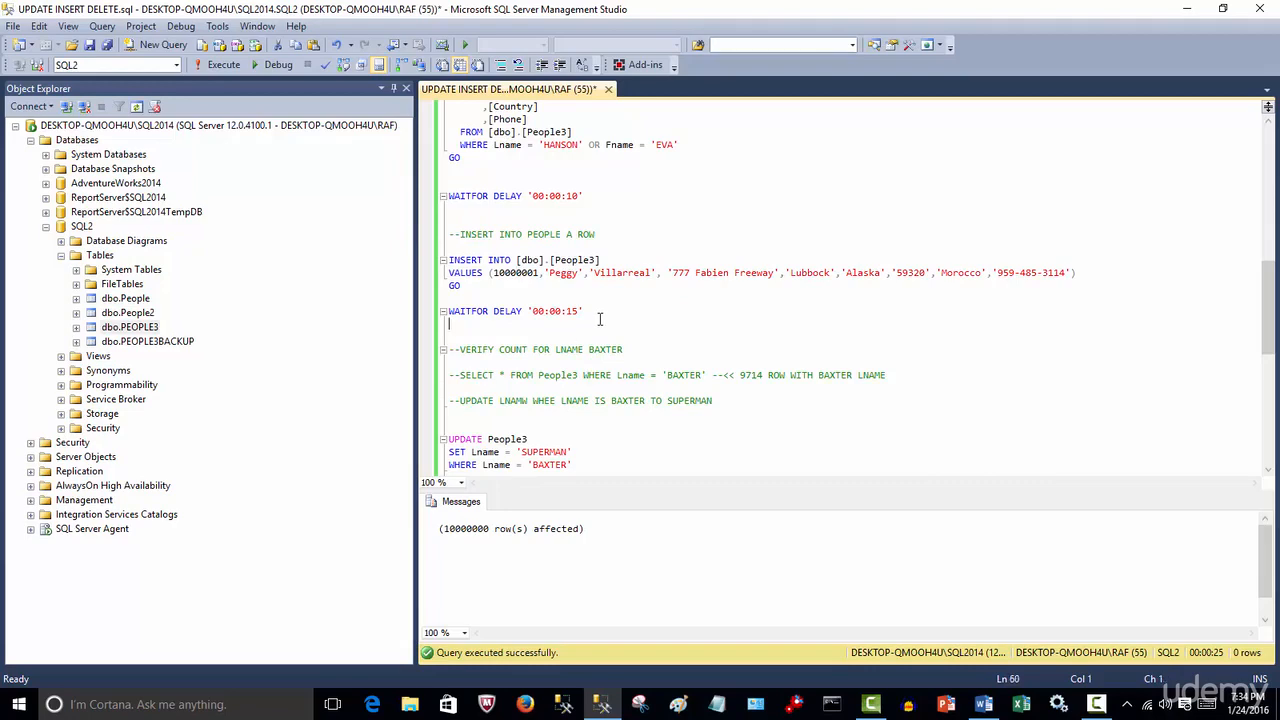
pyautogui.scroll(-3, 600, 320)
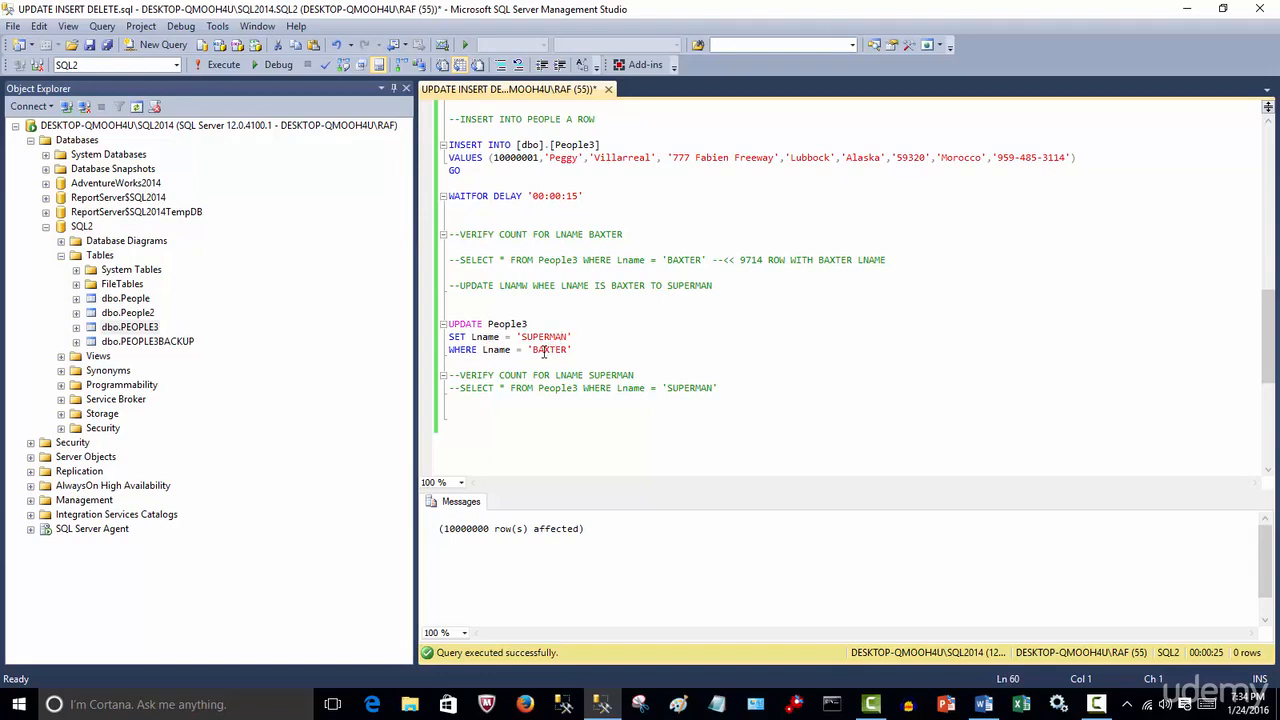
# Run the query SELECT * FROM People3 WHERE Lname = 'BAXTER' and inspect the Lname results
pyautogui.moveTo(707, 260); pyautogui.dragTo(460, 262)
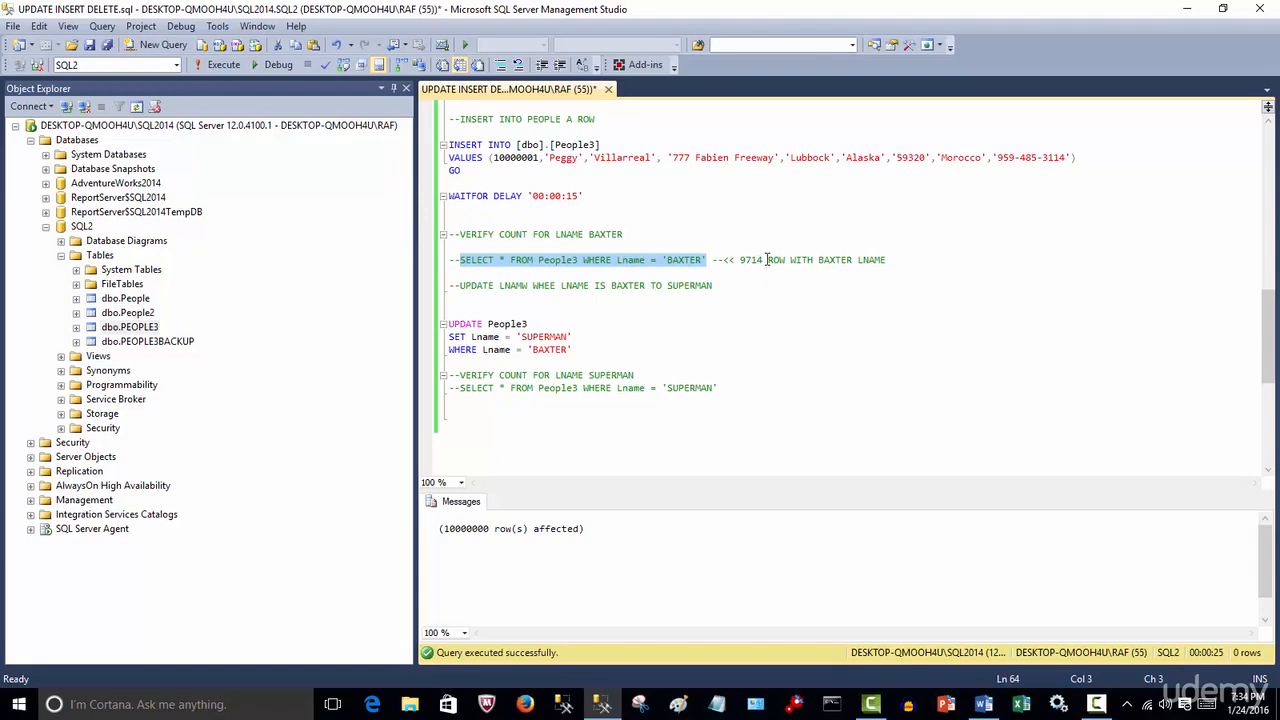
pyautogui.click(222, 64)
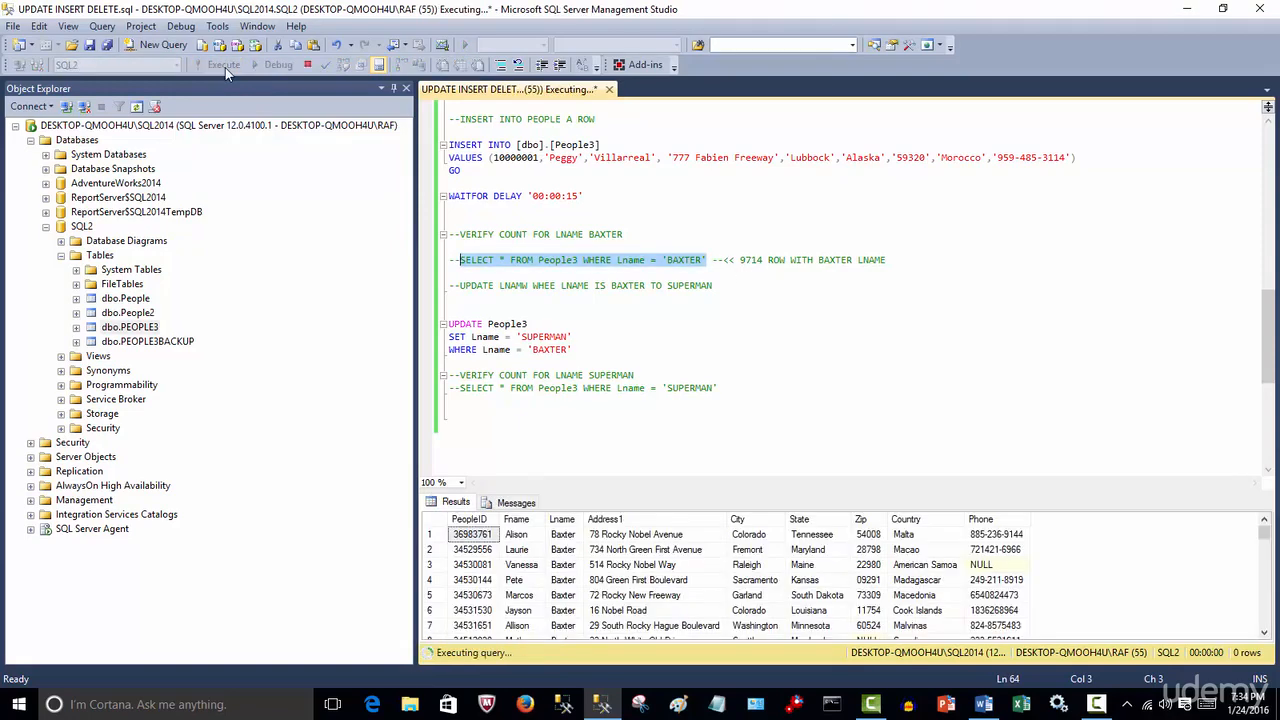
pyautogui.click(562, 519)
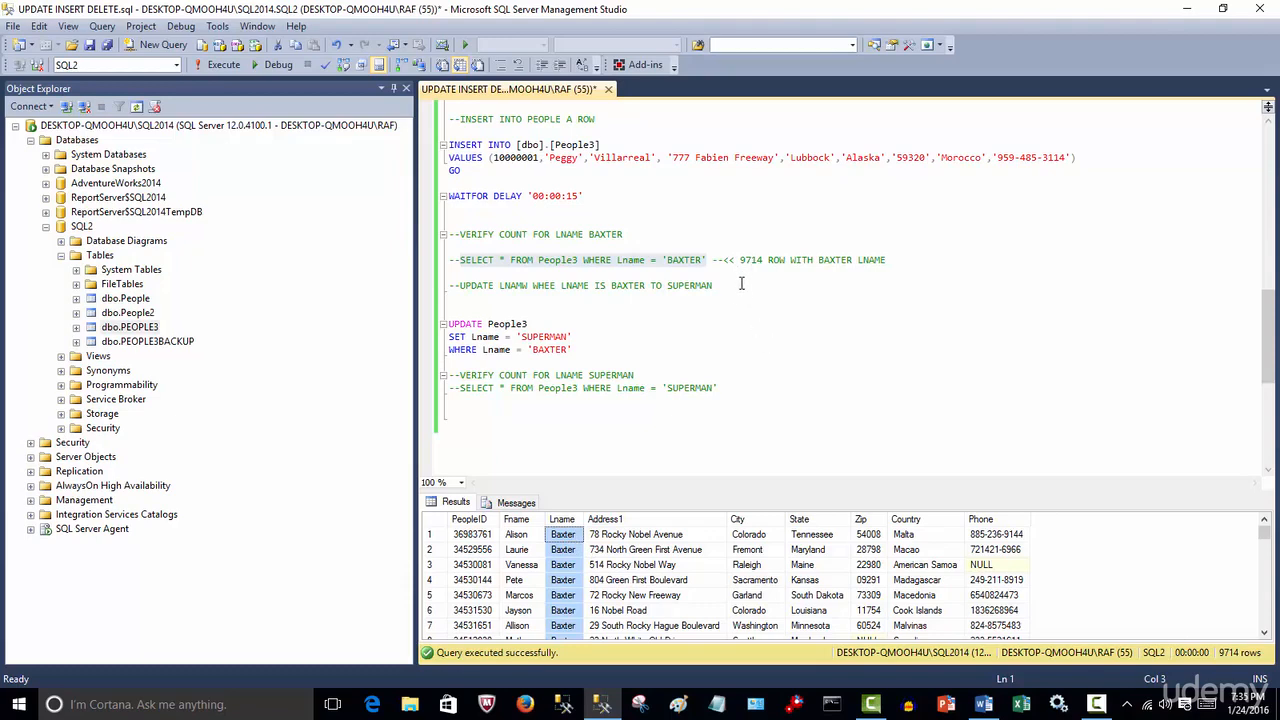
# Collapse the SQL2 database node and launch SQL Server Profiler
pyautogui.click(829, 414)
pyautogui.scroll(-5, 832, 418)
pyautogui.scroll(10, 835, 424)
pyautogui.scroll(10, 835, 424)
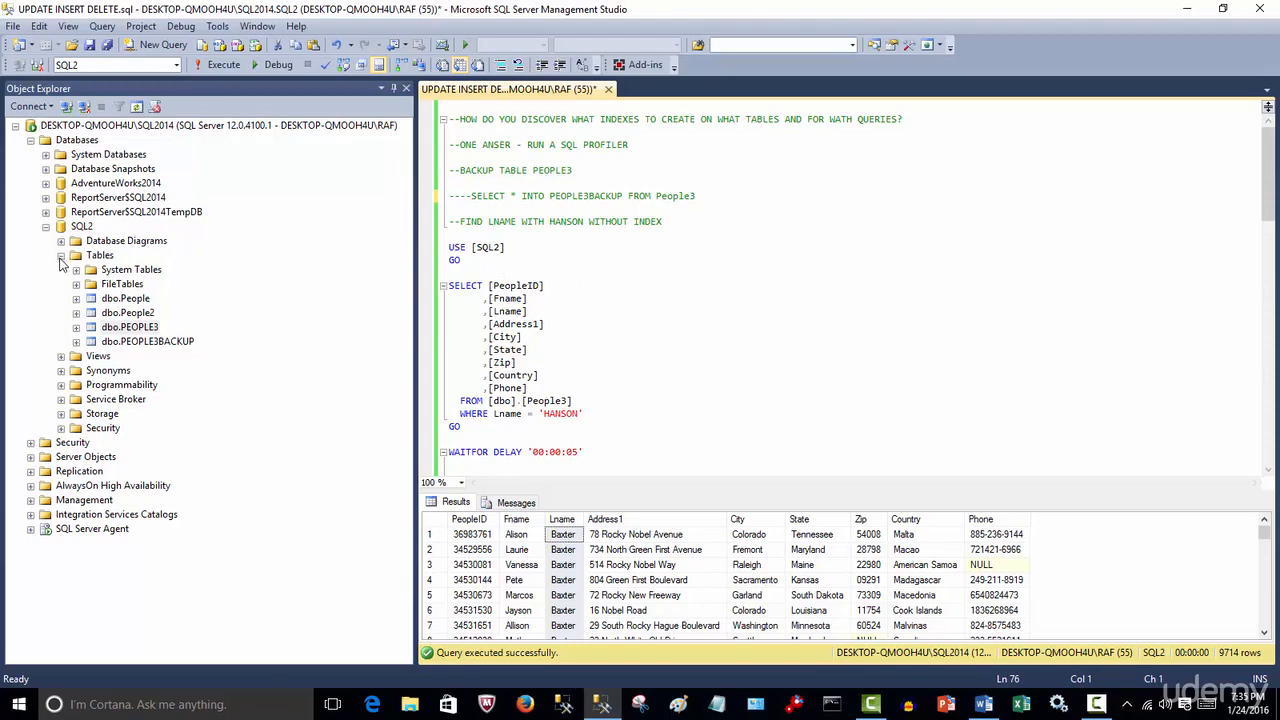
pyautogui.click(46, 226)
pyautogui.click(639, 344)
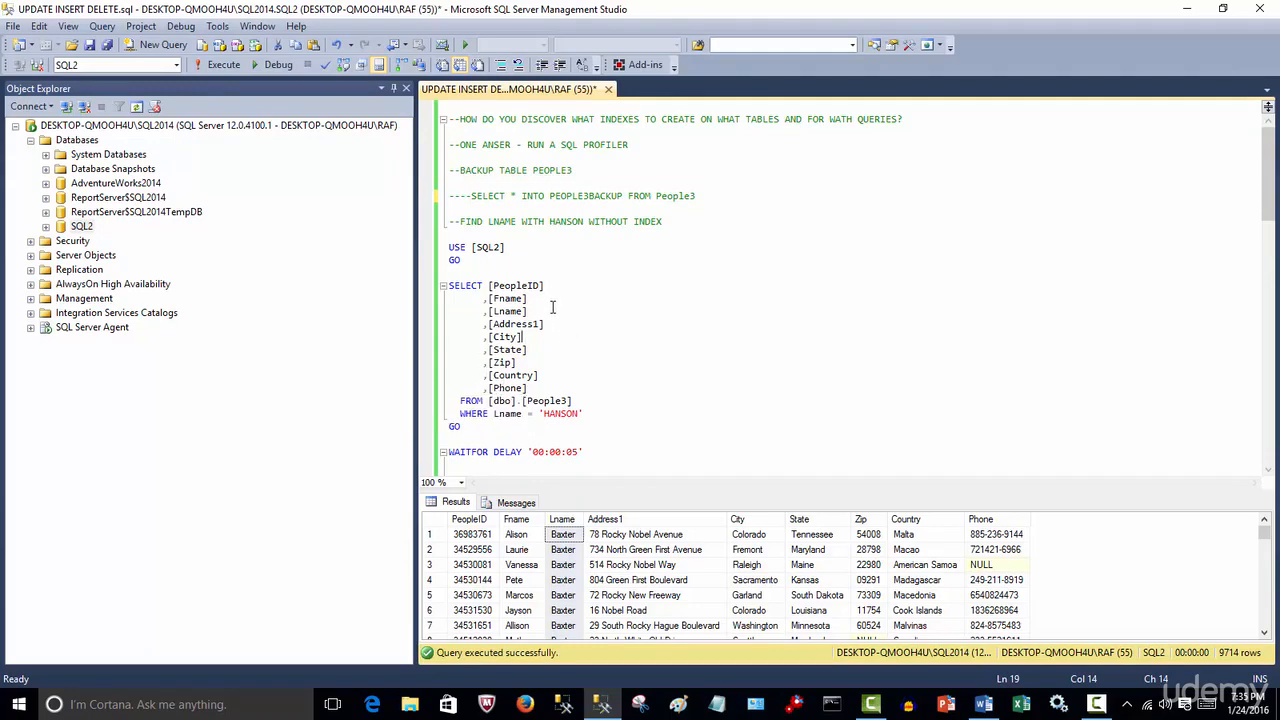
pyautogui.click(217, 28)
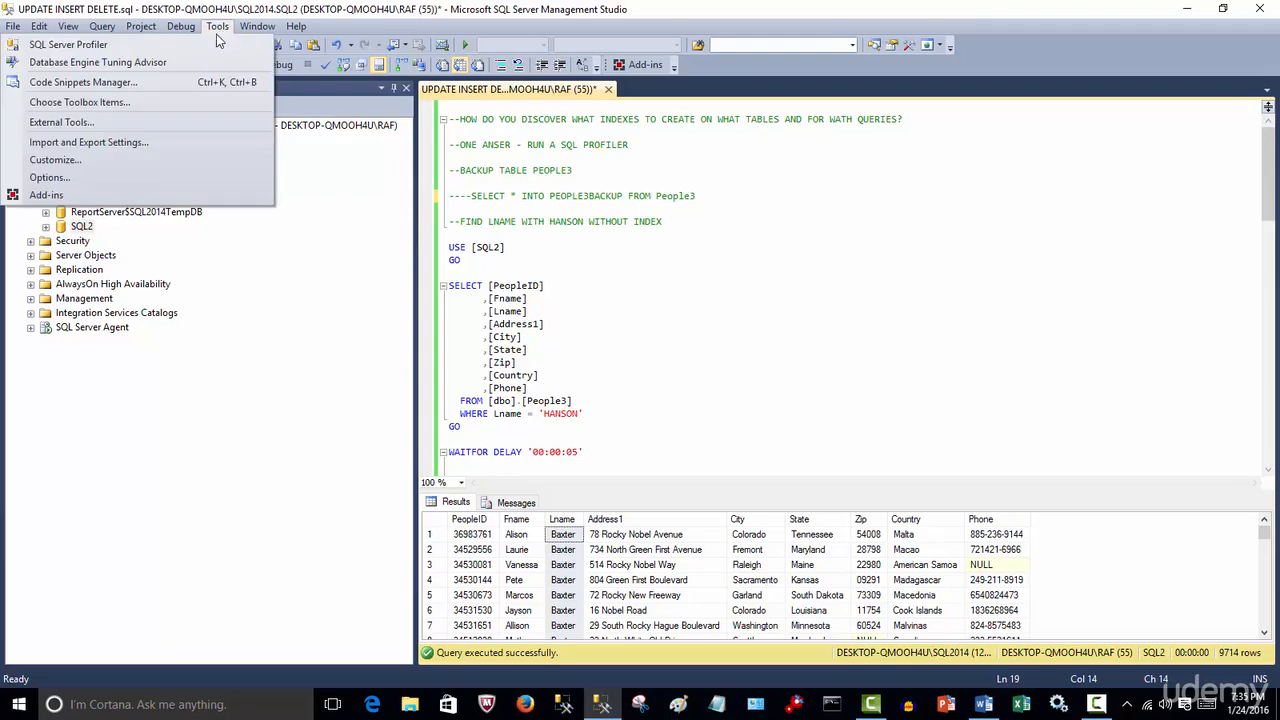
pyautogui.click(196, 48)
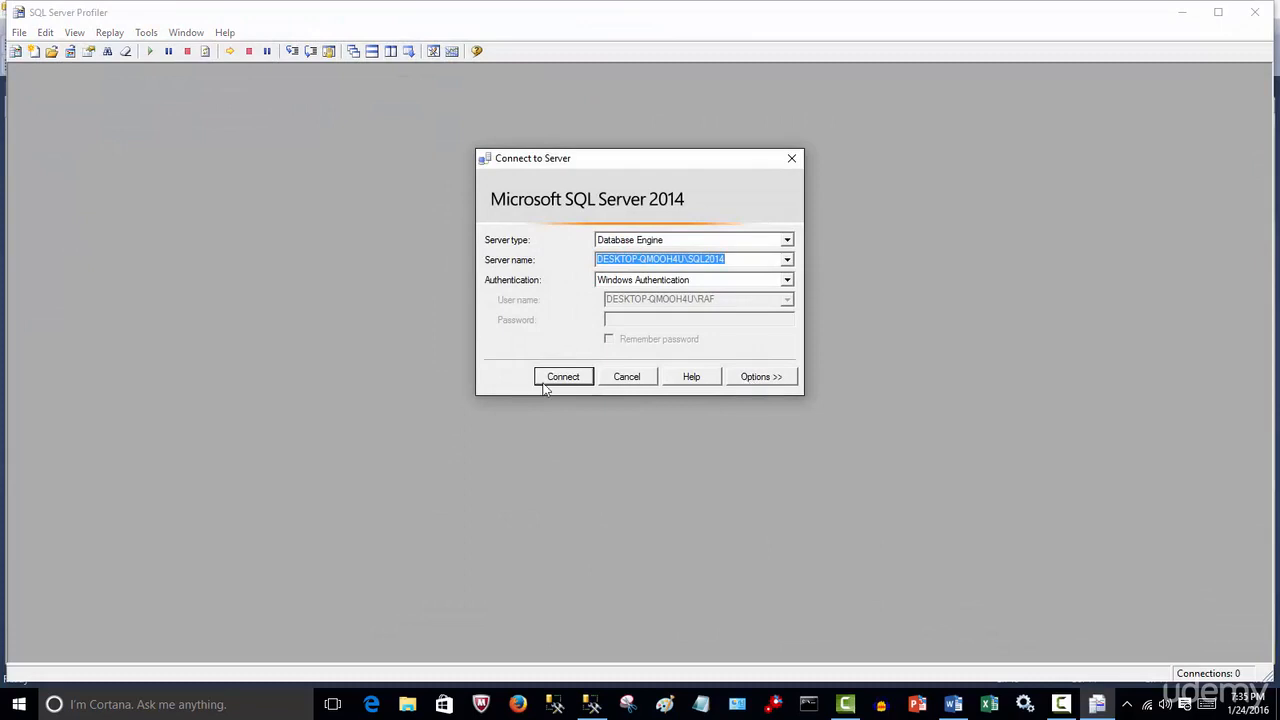
# Open the new trace's event selection and clear the ApplicationName column for the audit, session, RPC and batch-completed events
pyautogui.click(558, 378)
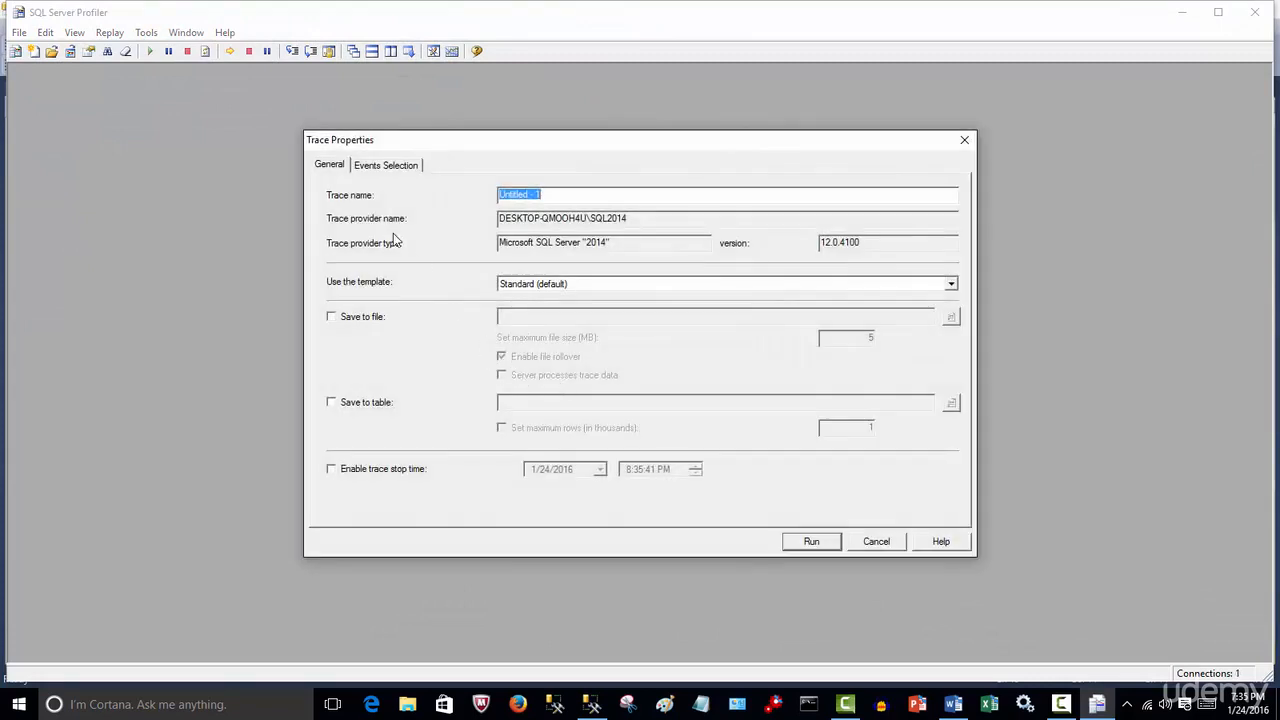
pyautogui.click(381, 170)
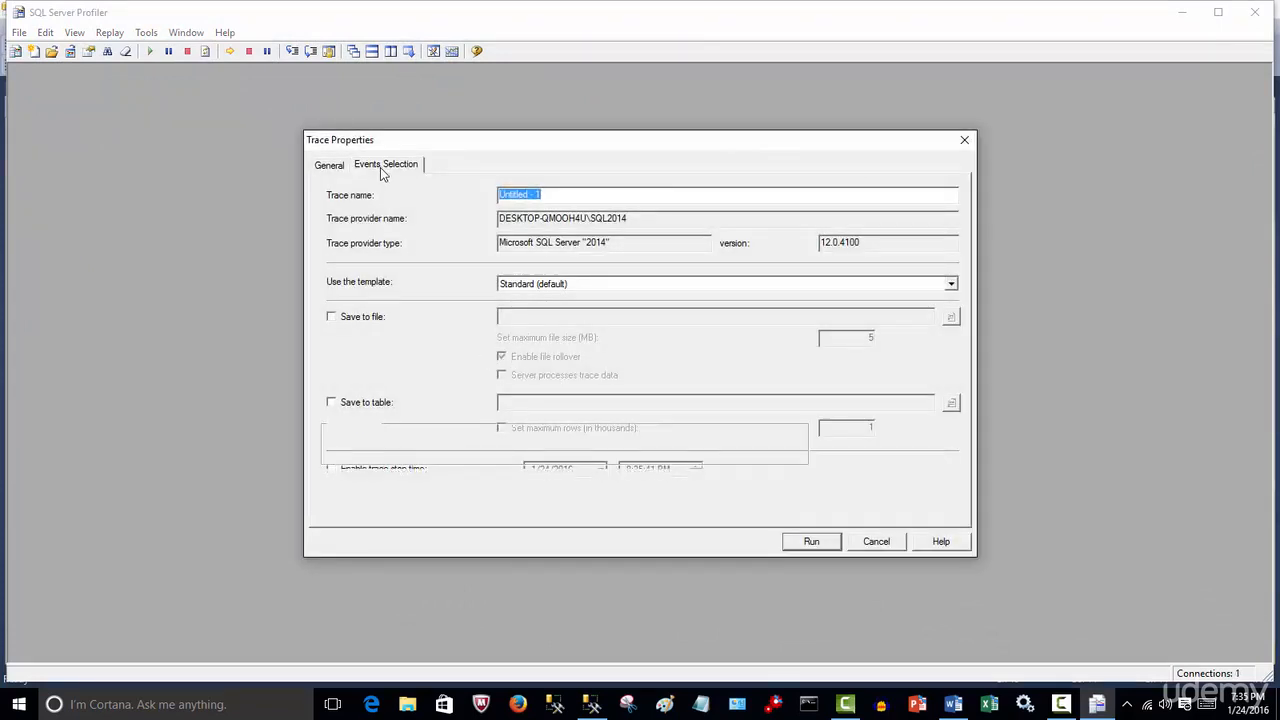
pyautogui.moveTo(635, 408); pyautogui.dragTo(470, 410)
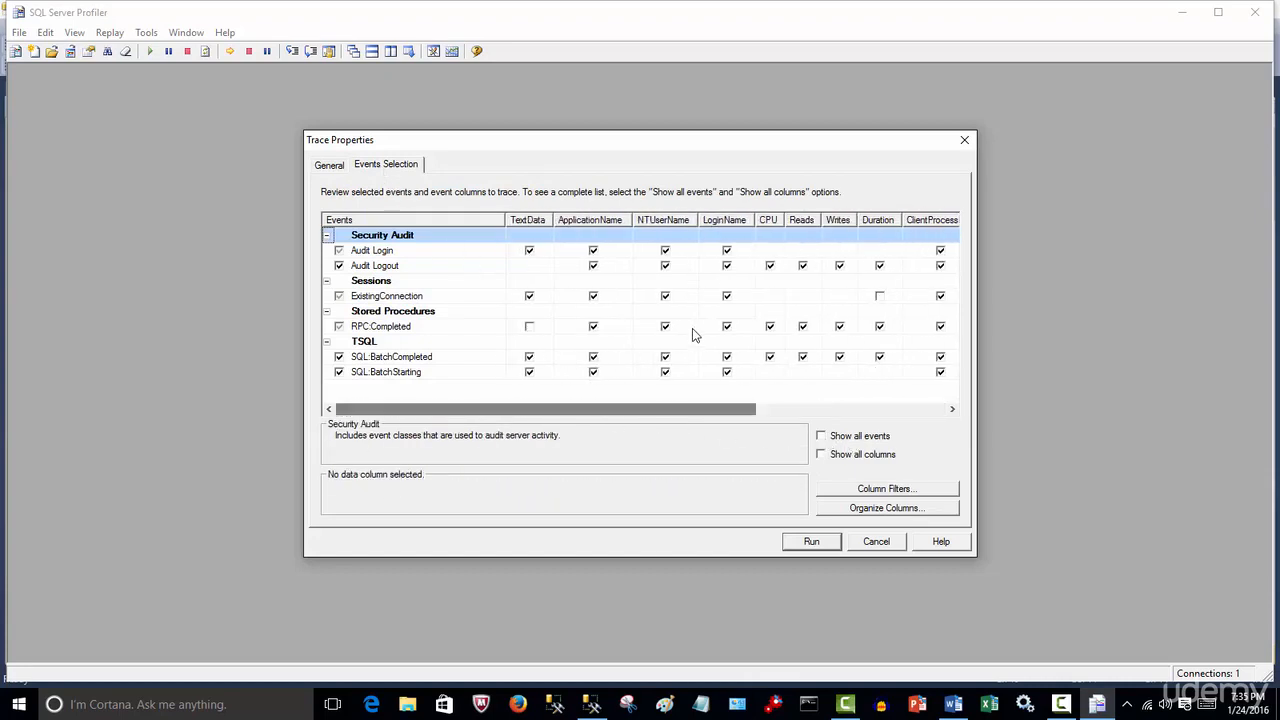
pyautogui.click(593, 250)
pyautogui.click(593, 265)
pyautogui.click(593, 296)
pyautogui.click(593, 326)
pyautogui.click(593, 356)
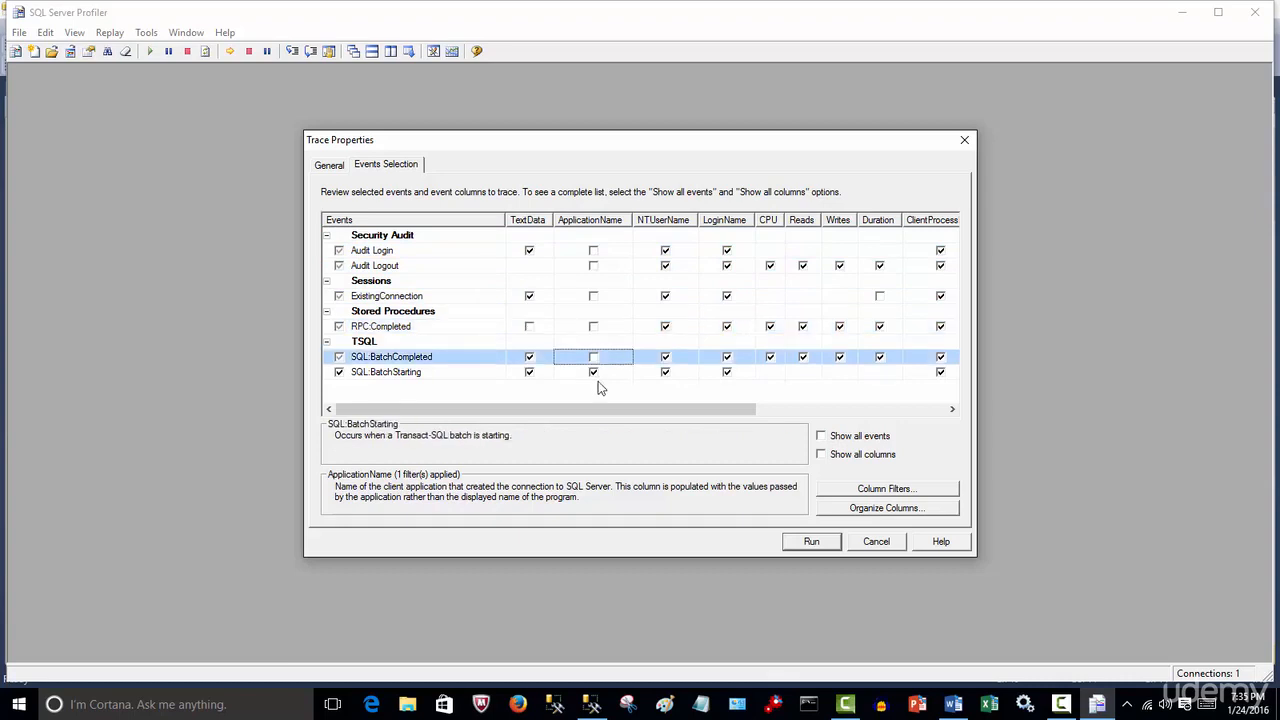
# Clear the NTUserName and LoginName columns for every traced event
pyautogui.click(666, 251)
pyautogui.click(665, 265)
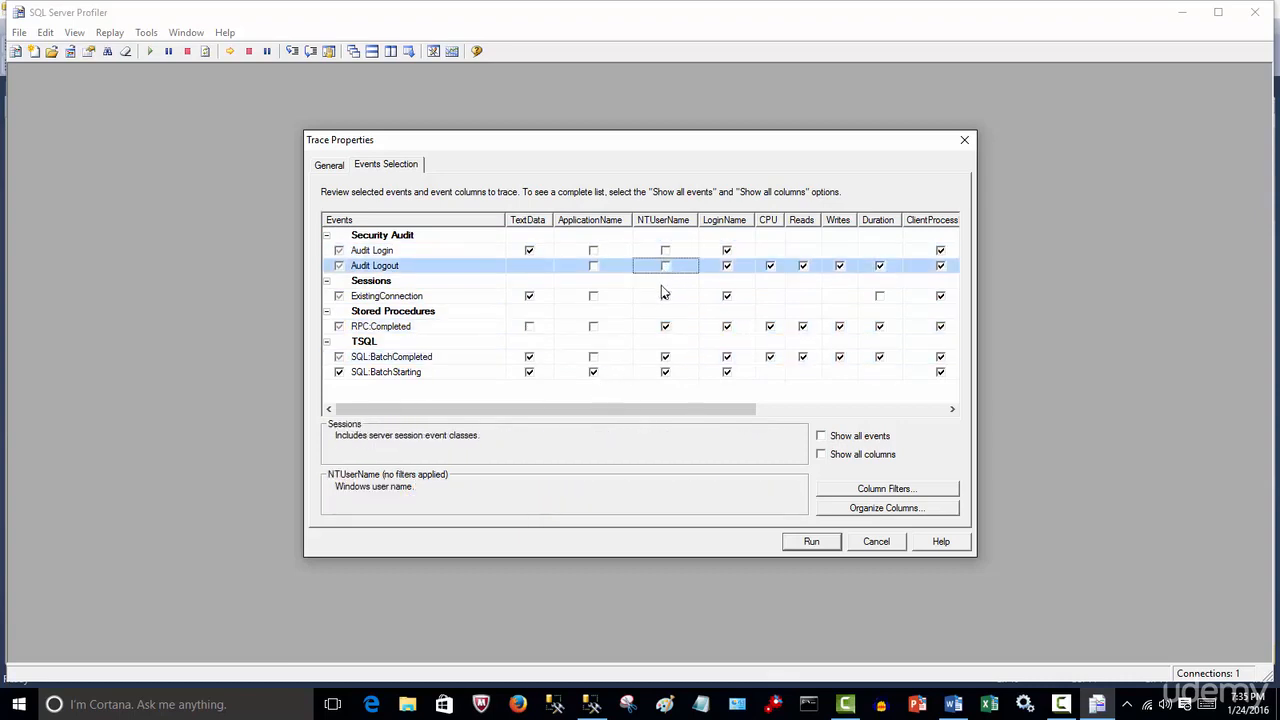
pyautogui.click(665, 296)
pyautogui.click(665, 326)
pyautogui.click(665, 356)
pyautogui.click(665, 371)
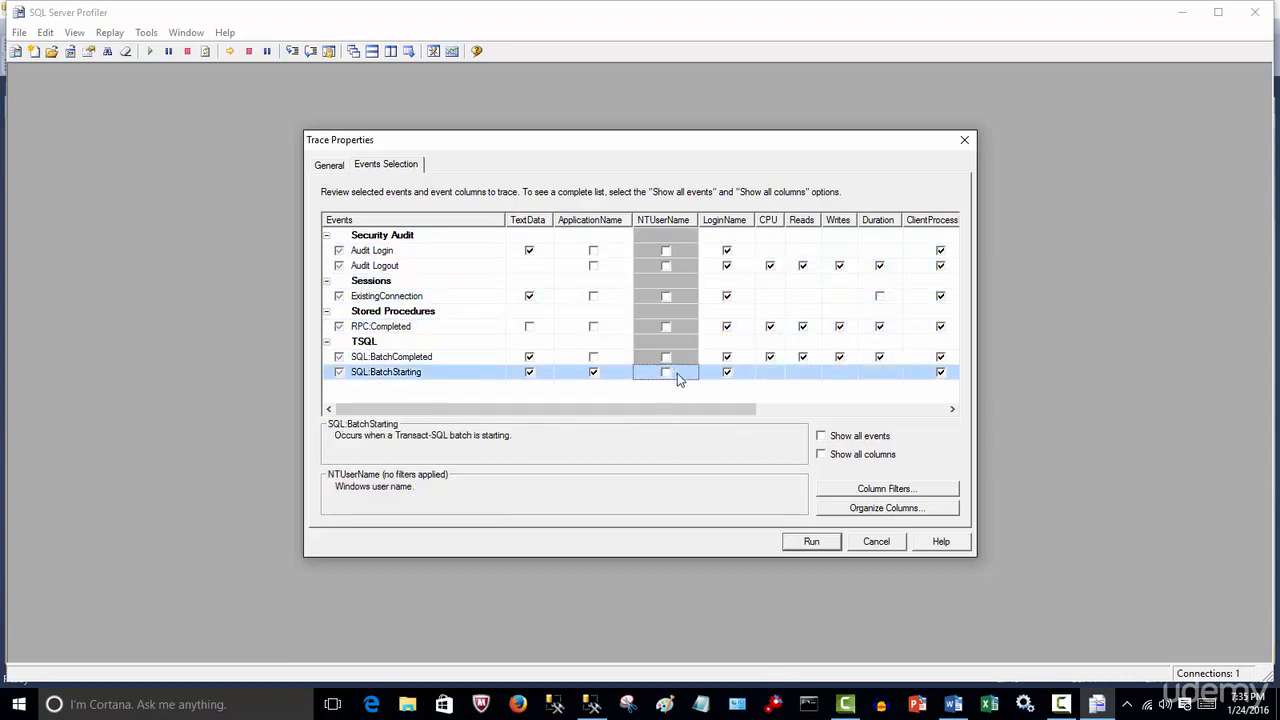
pyautogui.click(726, 371)
pyautogui.click(726, 356)
pyautogui.click(726, 326)
pyautogui.click(726, 296)
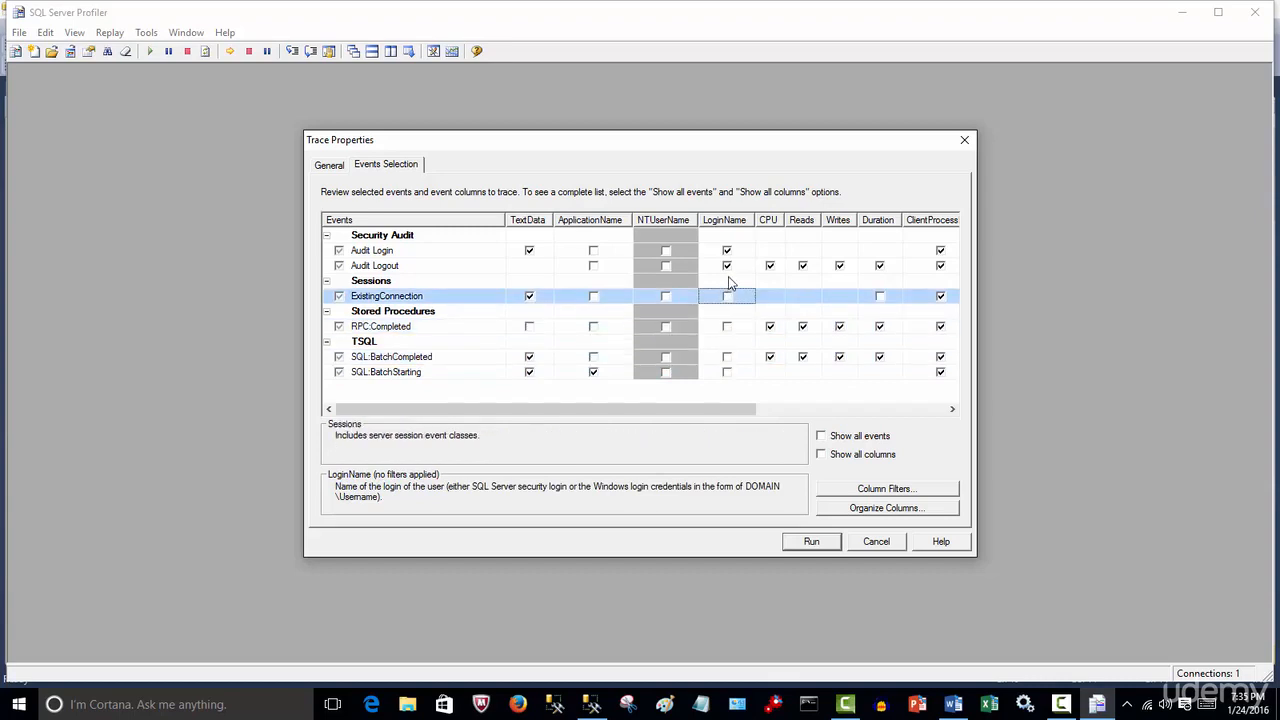
pyautogui.click(726, 265)
pyautogui.click(726, 250)
# Clear the CPU, Reads, Writes and Duration columns for every traced event
pyautogui.click(769, 265)
pyautogui.click(769, 326)
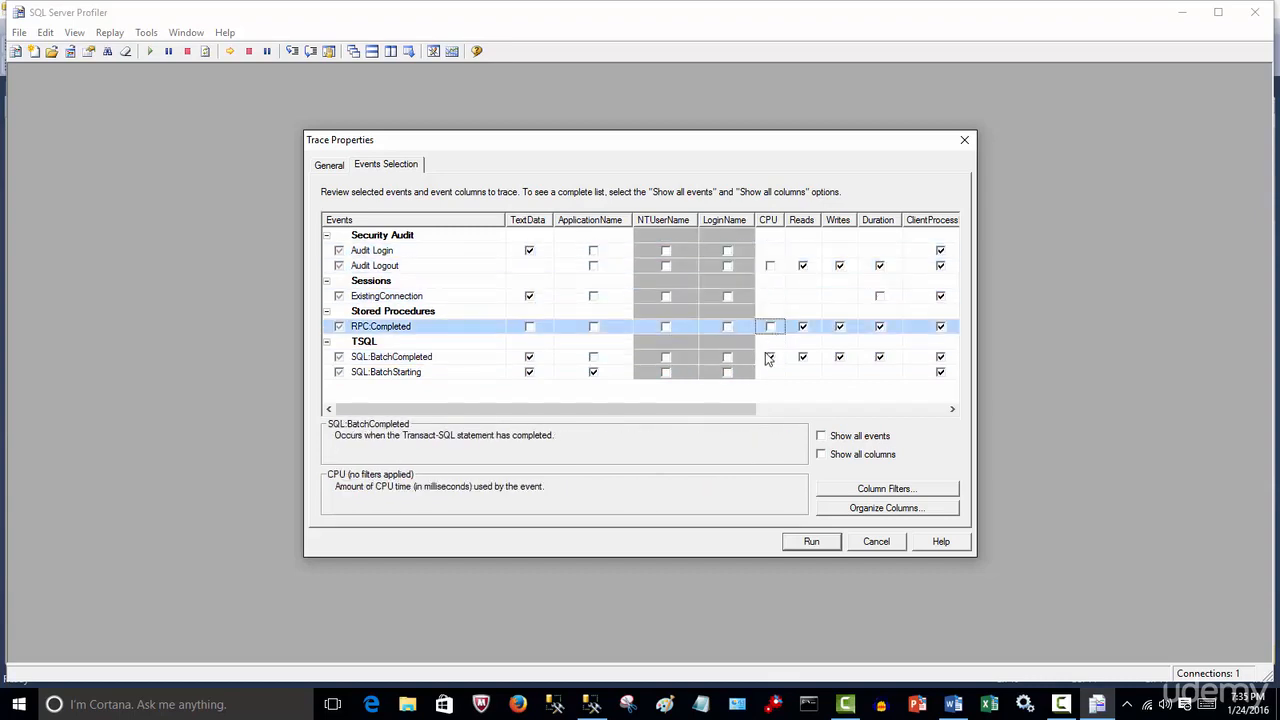
pyautogui.click(769, 356)
pyautogui.click(802, 356)
pyautogui.click(802, 326)
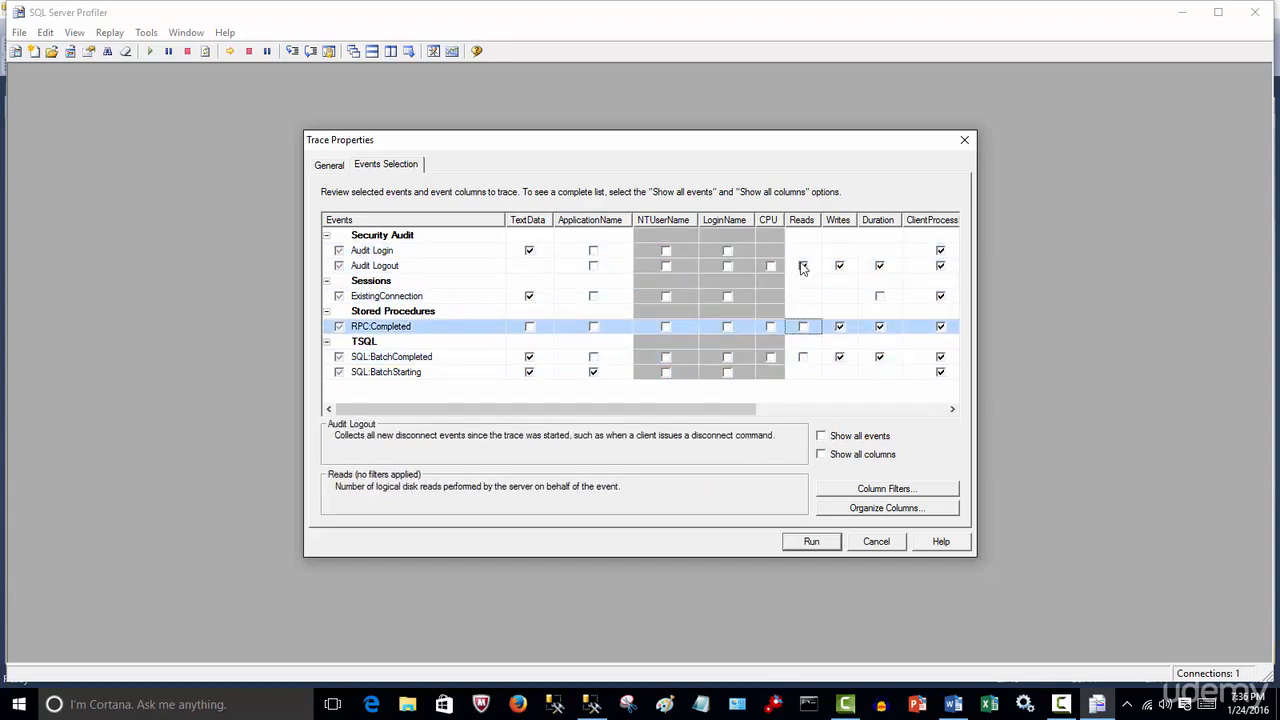
pyautogui.click(802, 265)
pyautogui.click(839, 265)
pyautogui.click(839, 326)
pyautogui.click(839, 356)
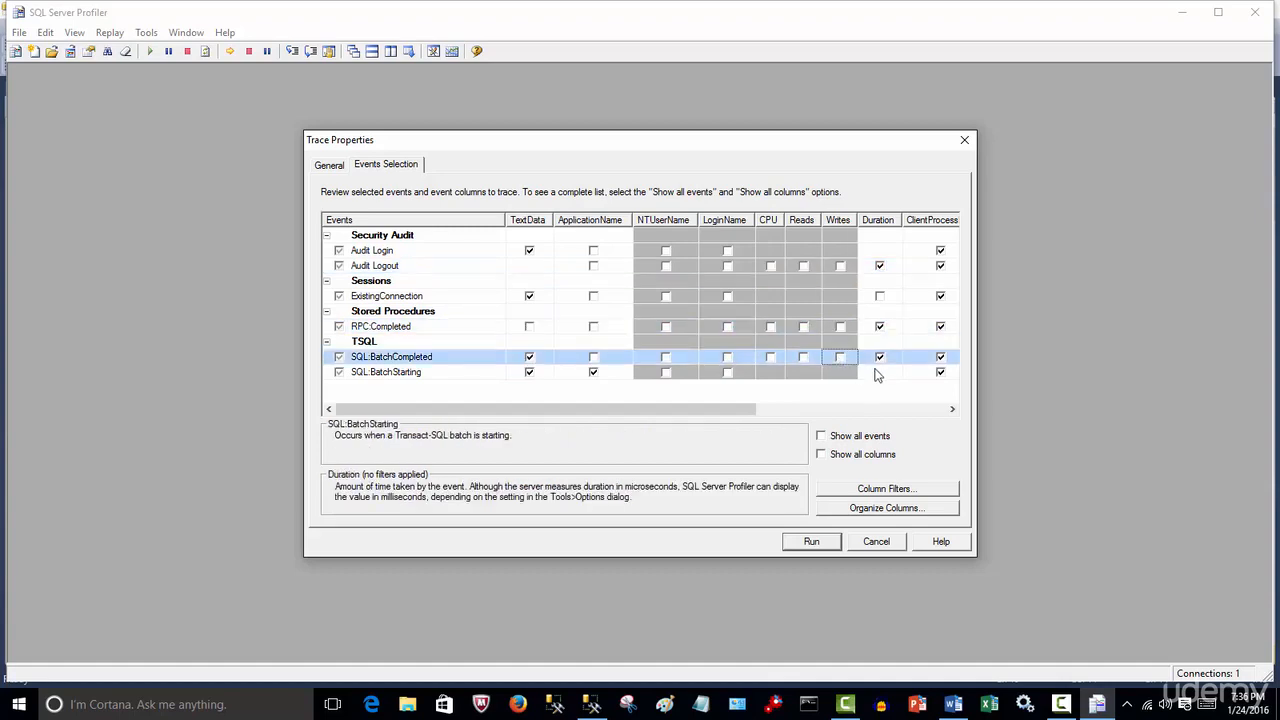
pyautogui.click(879, 356)
pyautogui.click(879, 326)
pyautogui.click(879, 265)
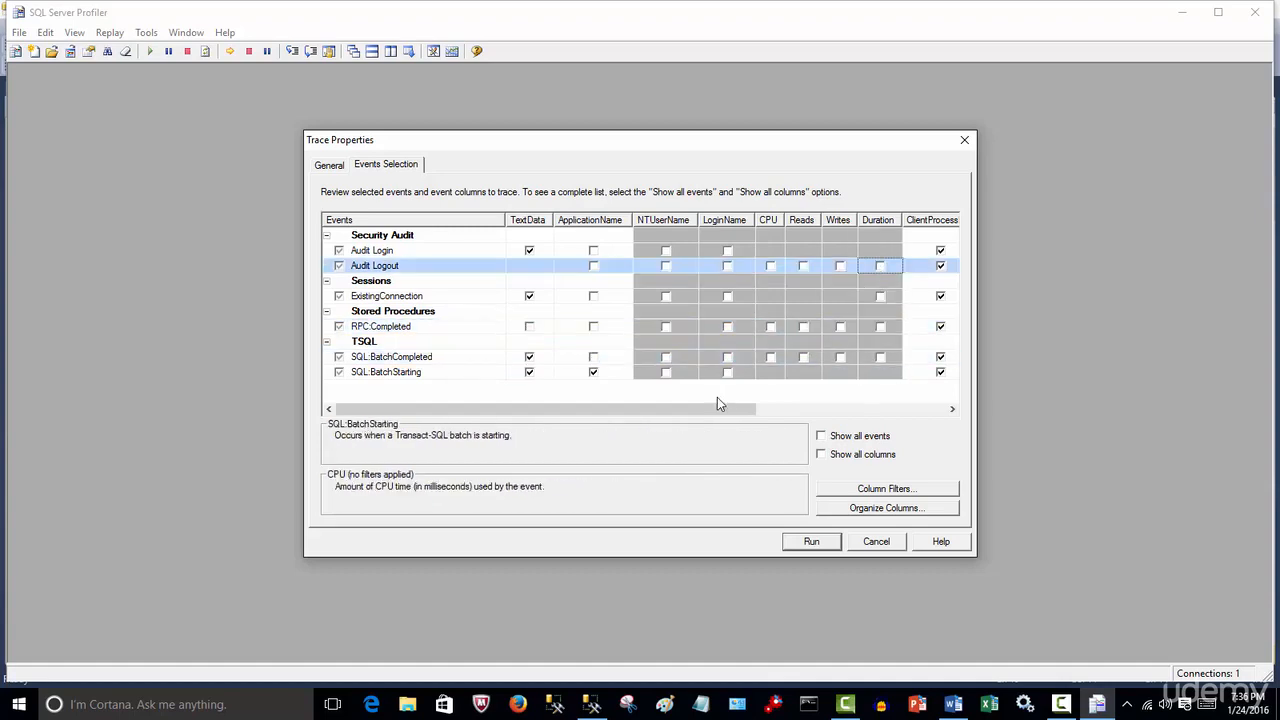
# Clear the ClientProcessID, StartTime, EndTime and BinaryData columns, dropping the Audit Logout and RPC:Completed events
pyautogui.moveTo(575, 408); pyautogui.dragTo(765, 395)
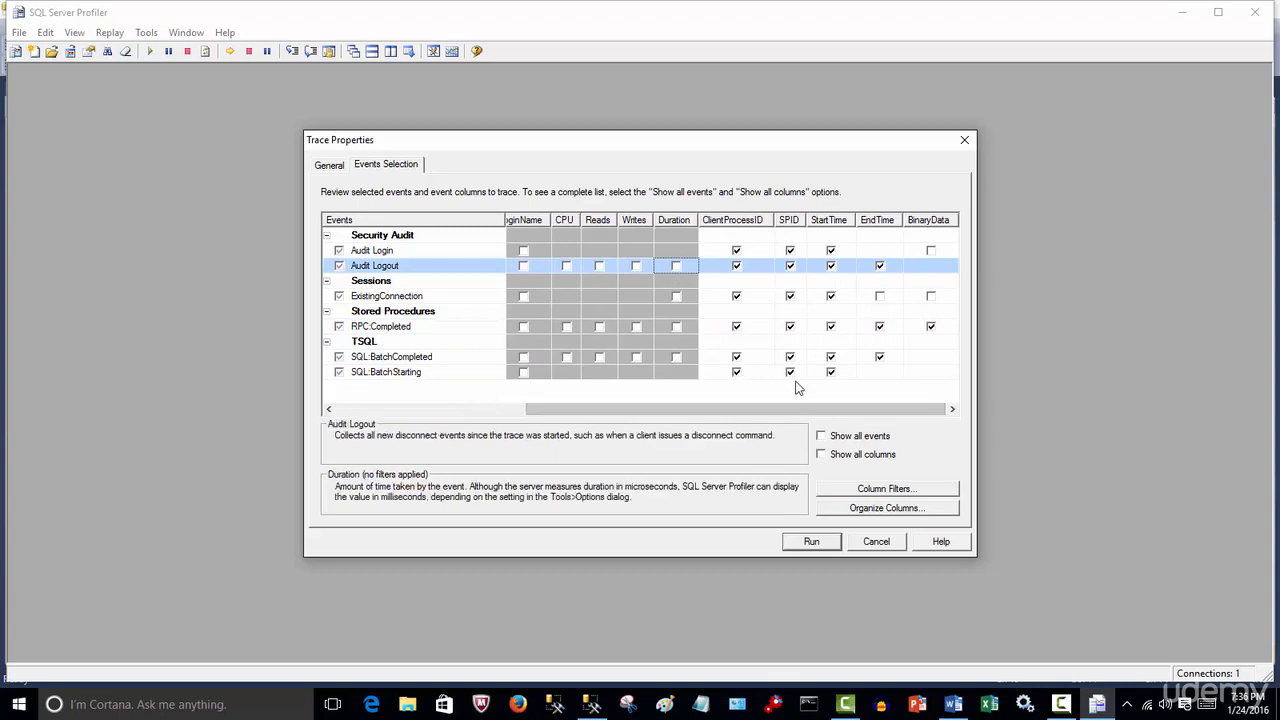
pyautogui.click(736, 371)
pyautogui.click(736, 356)
pyautogui.click(736, 326)
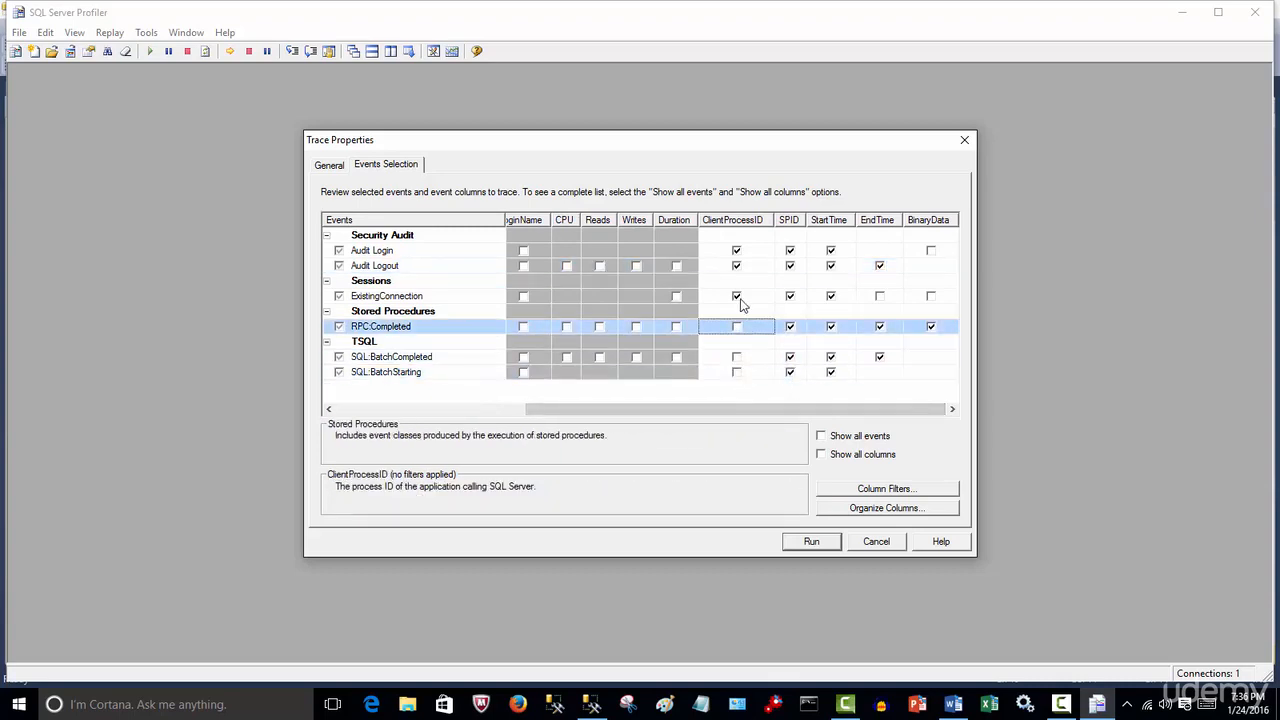
pyautogui.click(736, 296)
pyautogui.click(736, 265)
pyautogui.click(736, 250)
pyautogui.click(830, 250)
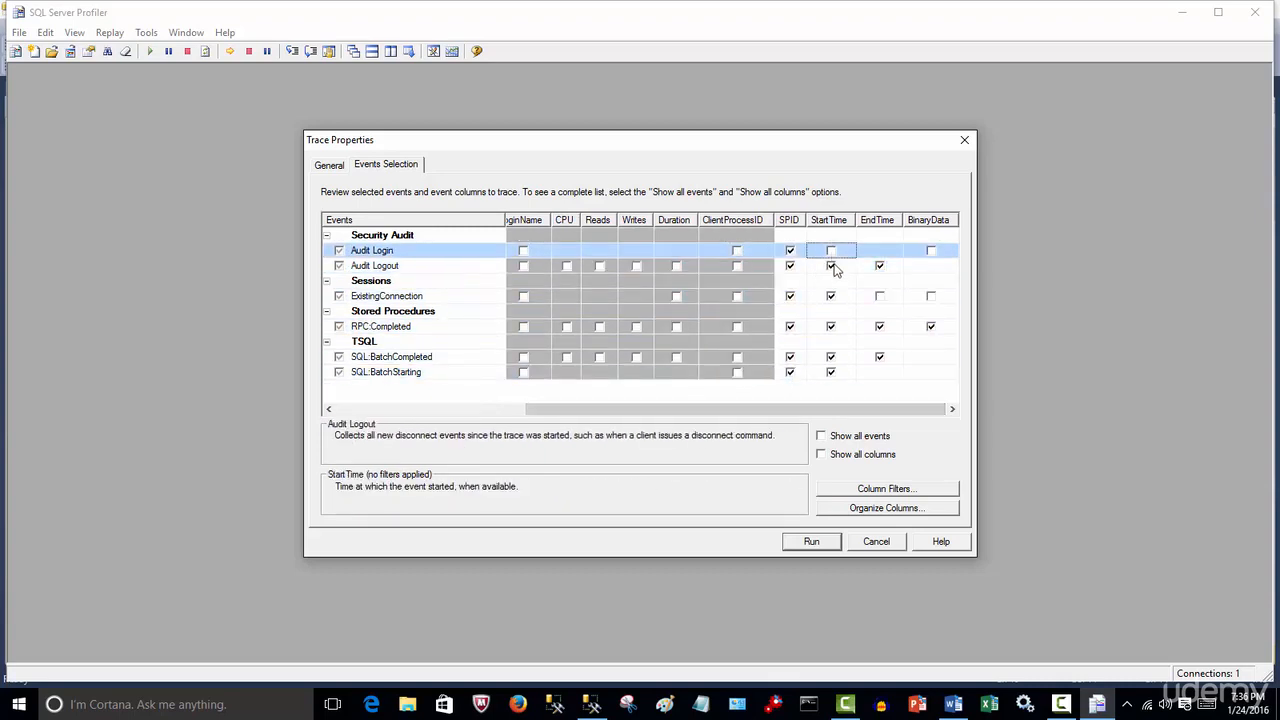
pyautogui.click(830, 265)
pyautogui.click(832, 311)
pyautogui.click(830, 296)
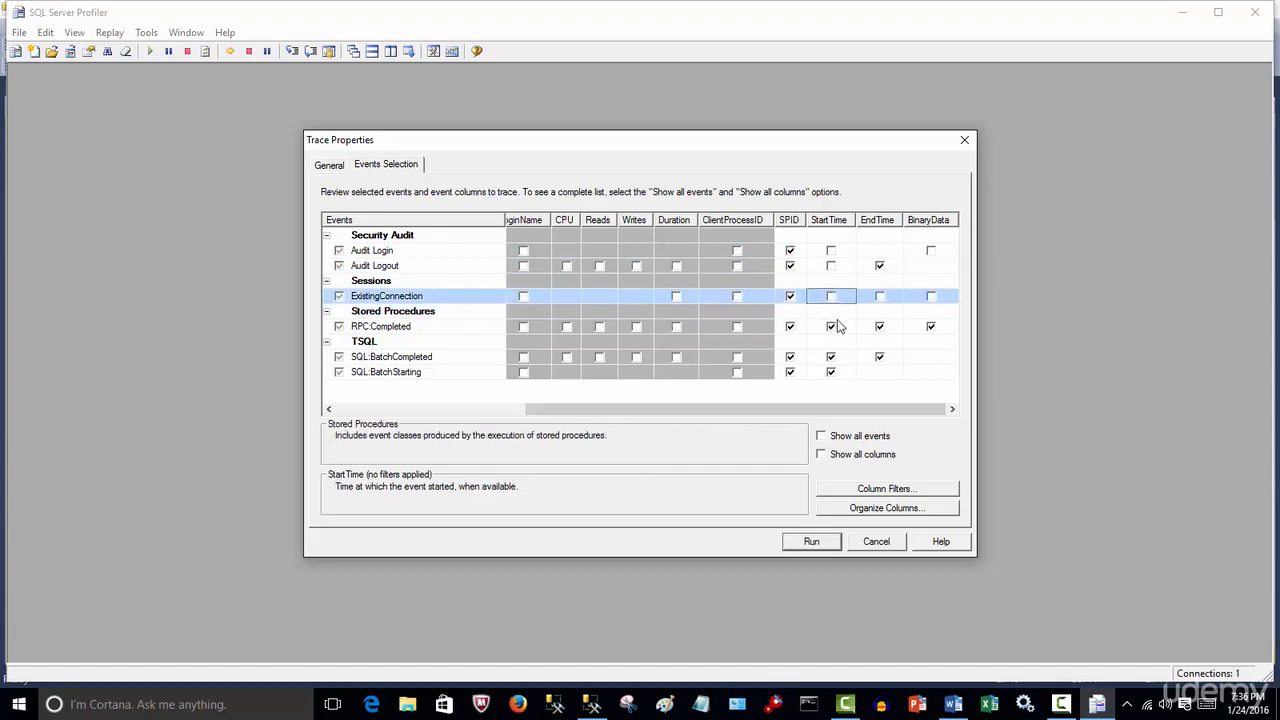
pyautogui.click(830, 326)
pyautogui.click(830, 356)
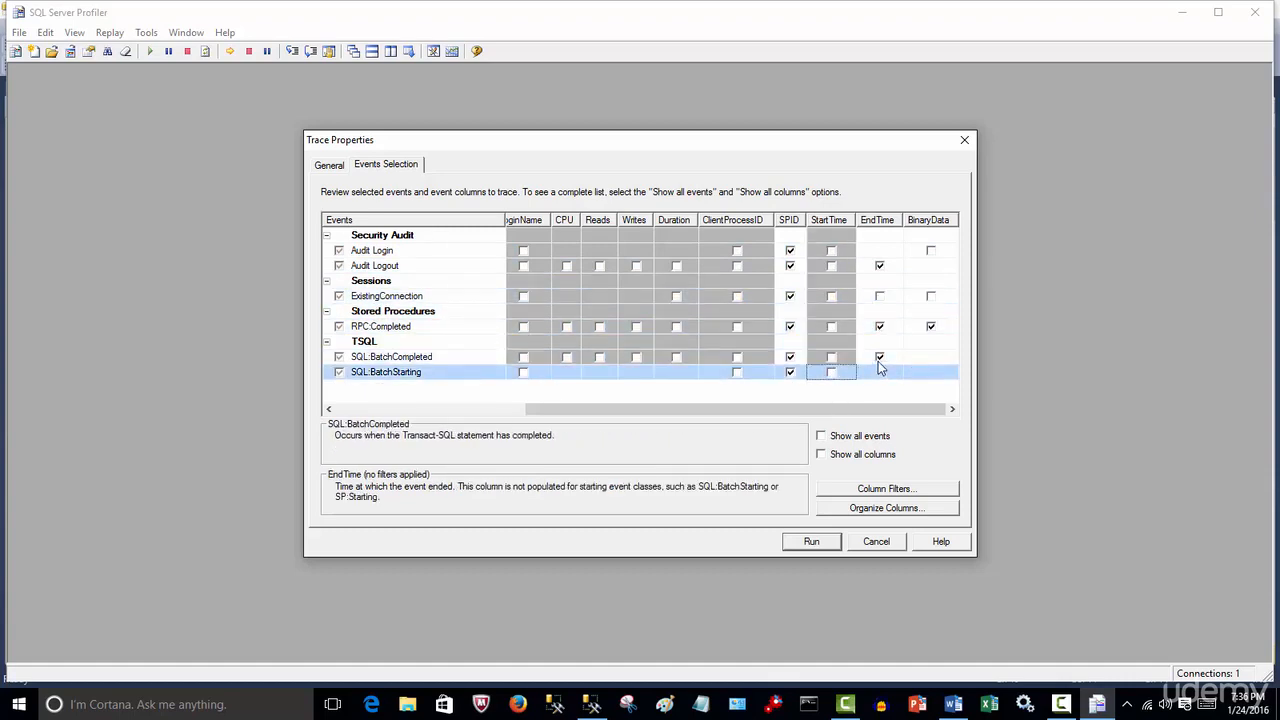
pyautogui.click(879, 356)
pyautogui.click(879, 326)
pyautogui.click(879, 265)
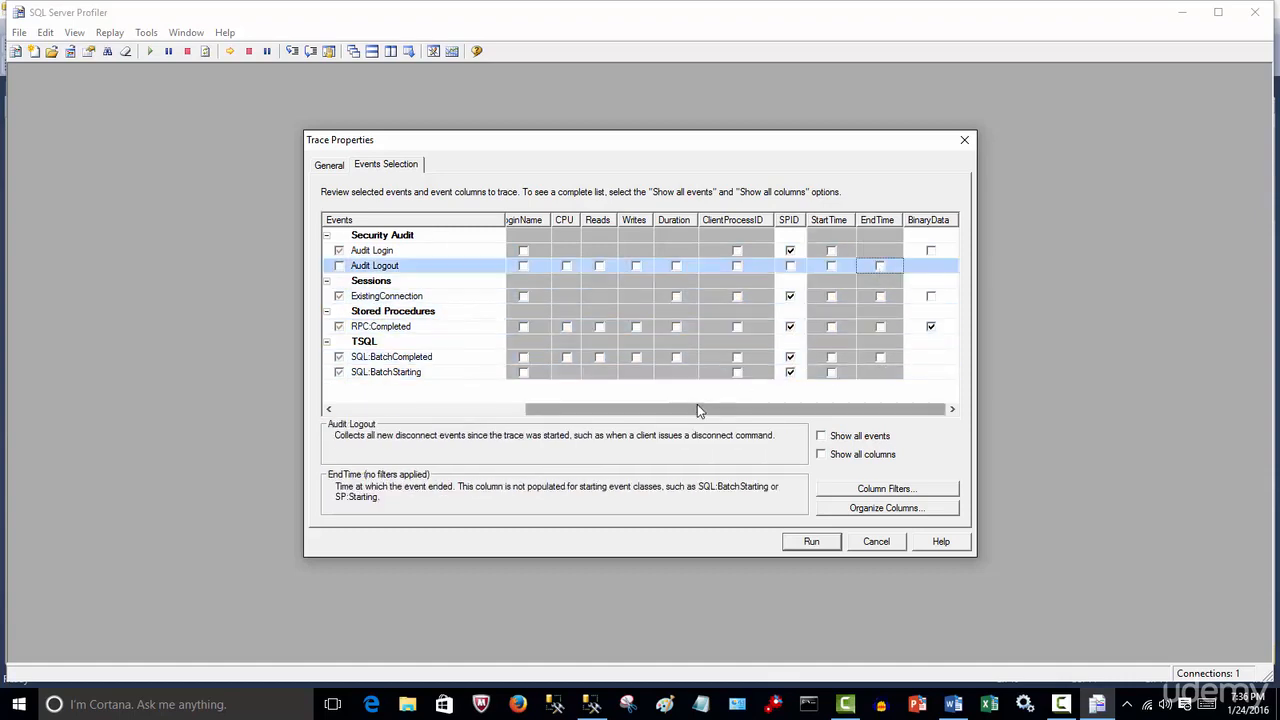
pyautogui.click(930, 326)
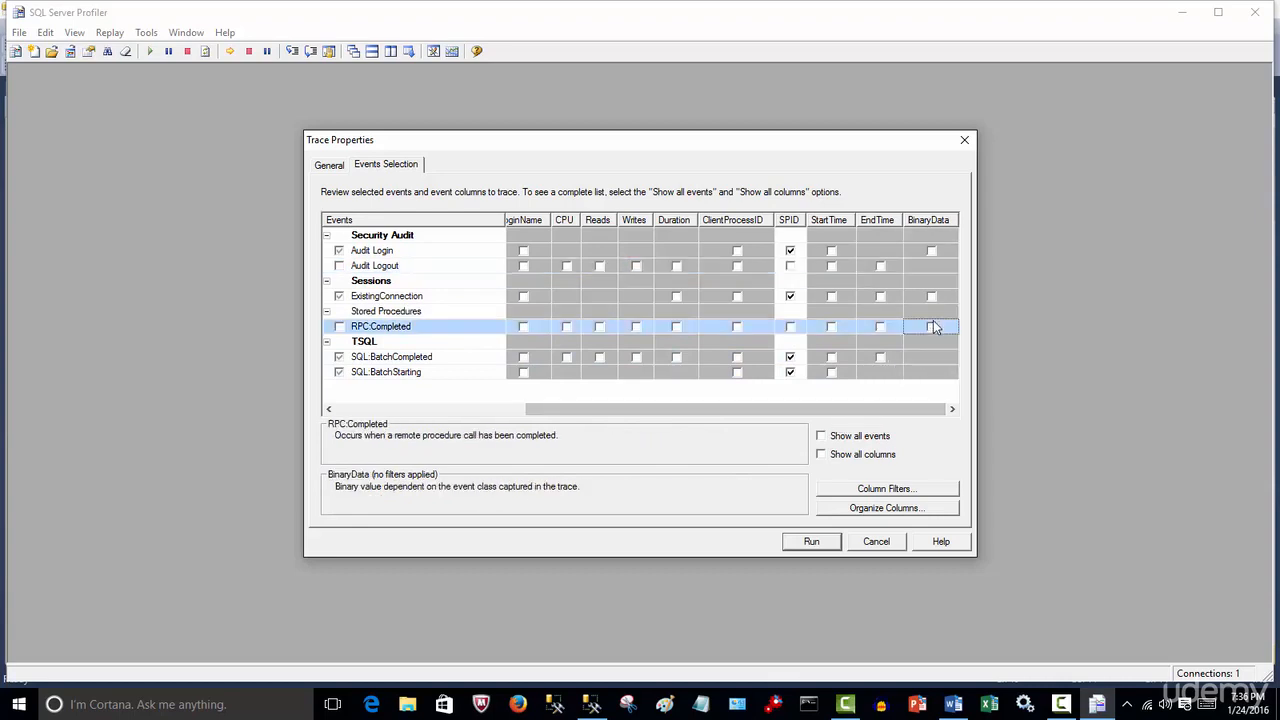
# Show all columns, enable DatabaseName for every remaining event, and hide the unused columns again
pyautogui.click(866, 455)
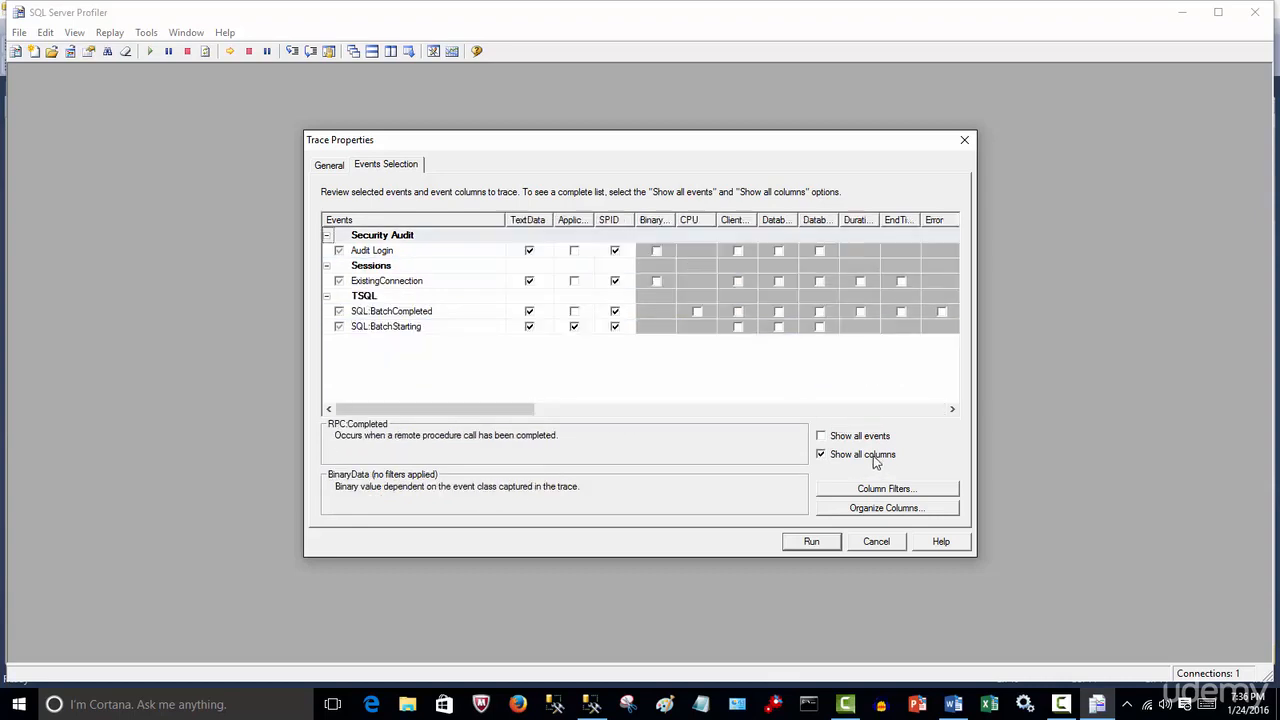
pyautogui.click(556, 409)
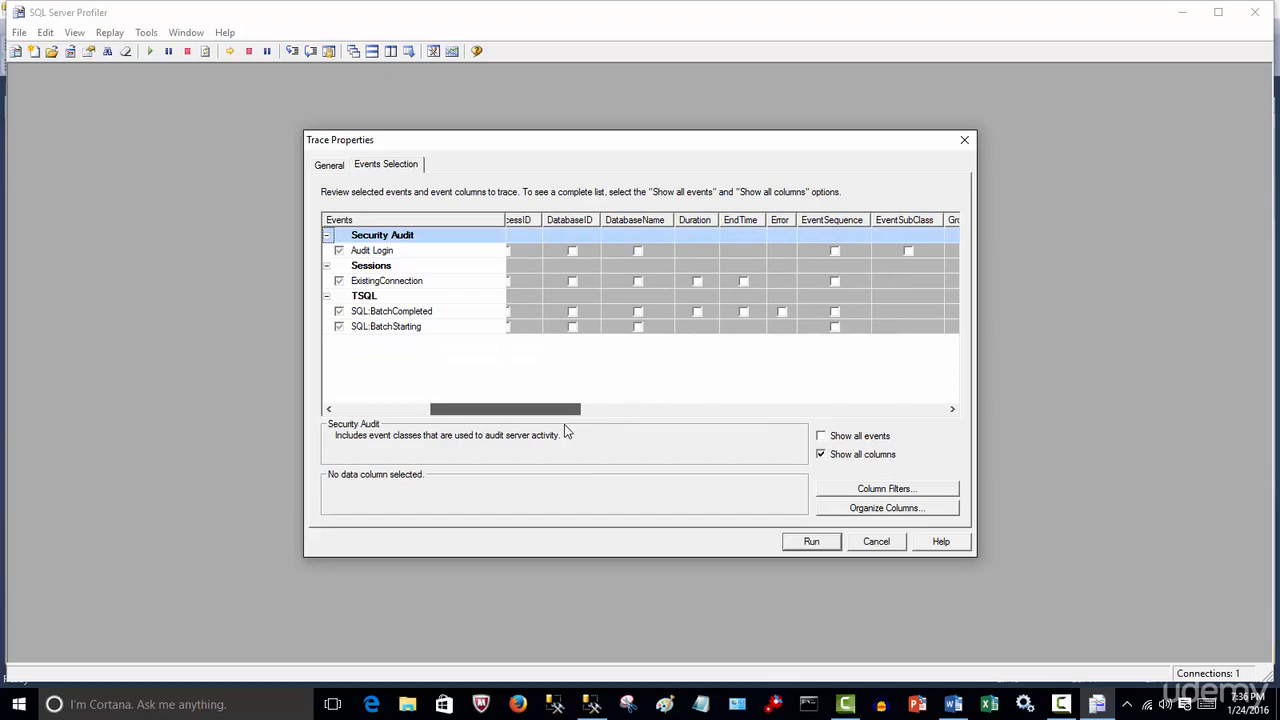
pyautogui.moveTo(564, 424); pyautogui.dragTo(535, 430)
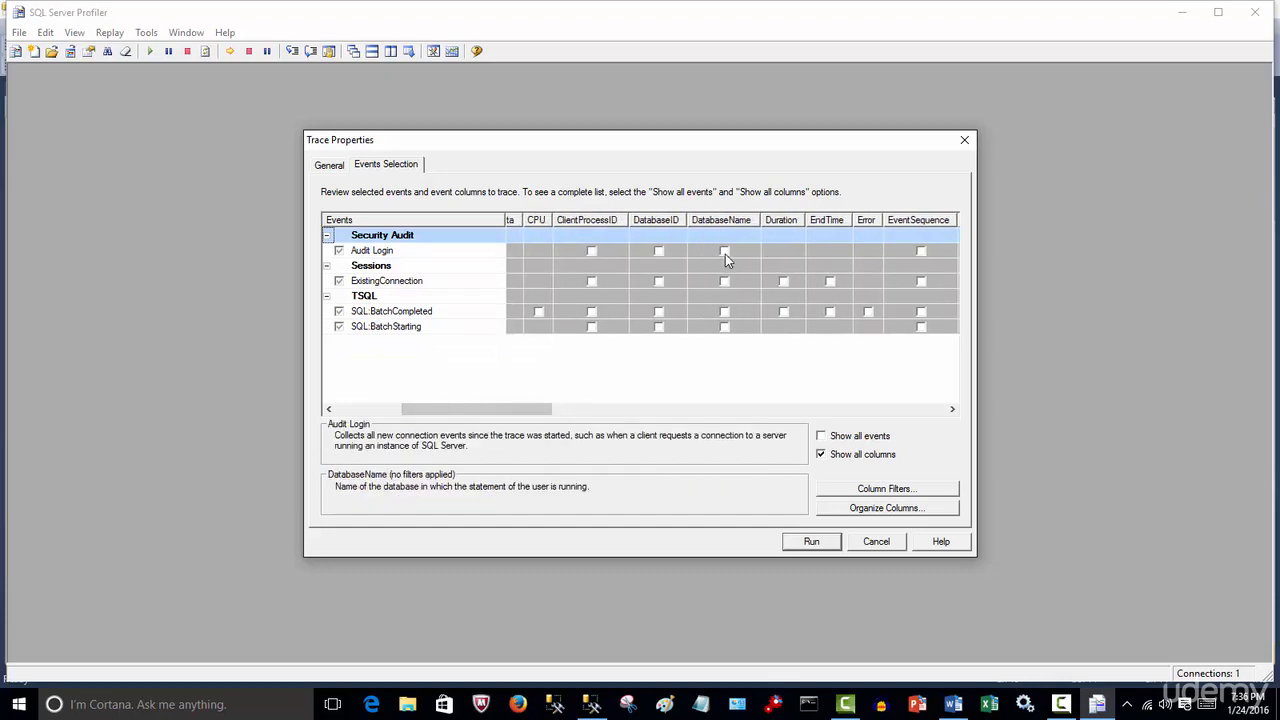
pyautogui.click(725, 251)
pyautogui.click(724, 281)
pyautogui.click(724, 311)
pyautogui.click(724, 326)
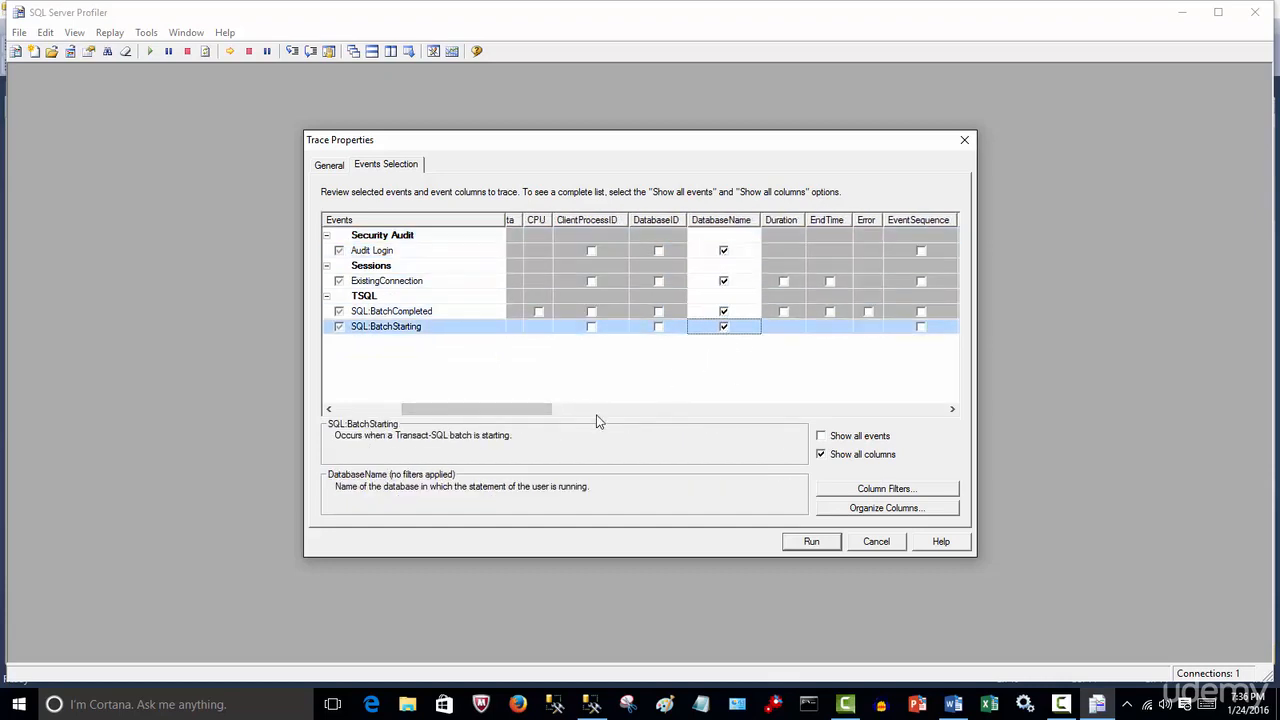
pyautogui.click(856, 456)
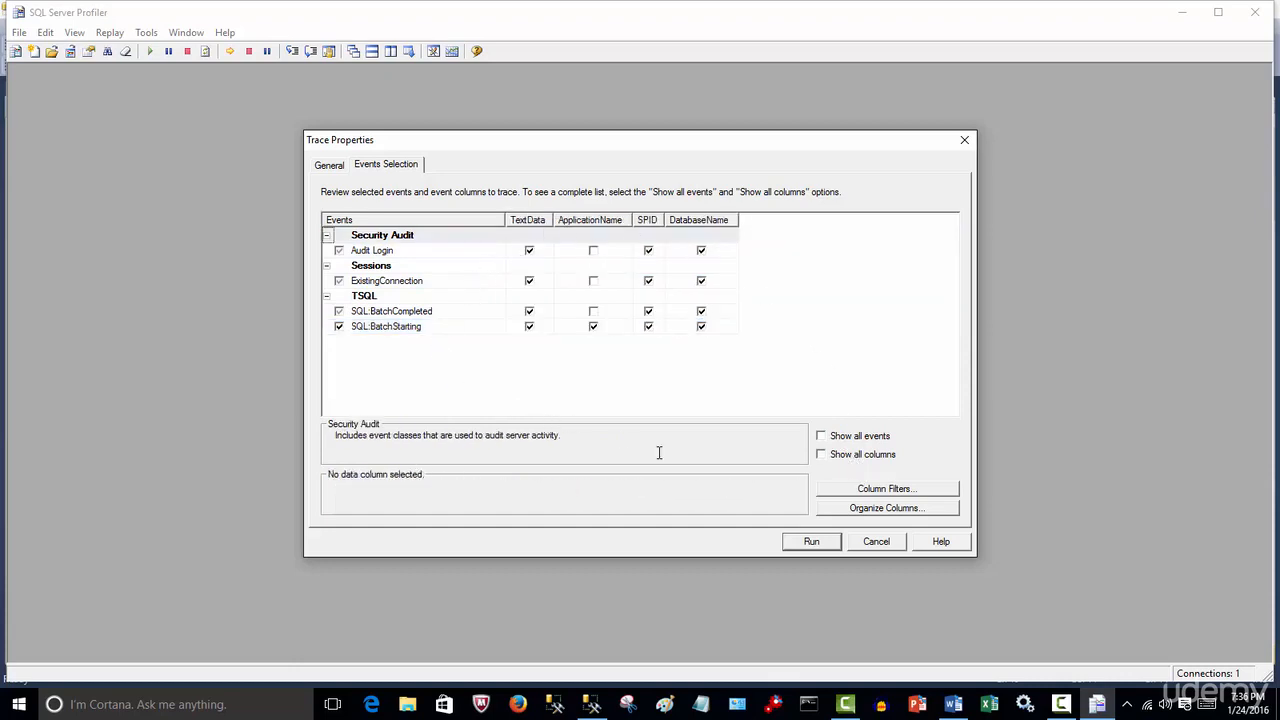
# Add a column filter so DatabaseName is Like SQL2, then run the trace
pyautogui.click(881, 490)
pyautogui.click(545, 271)
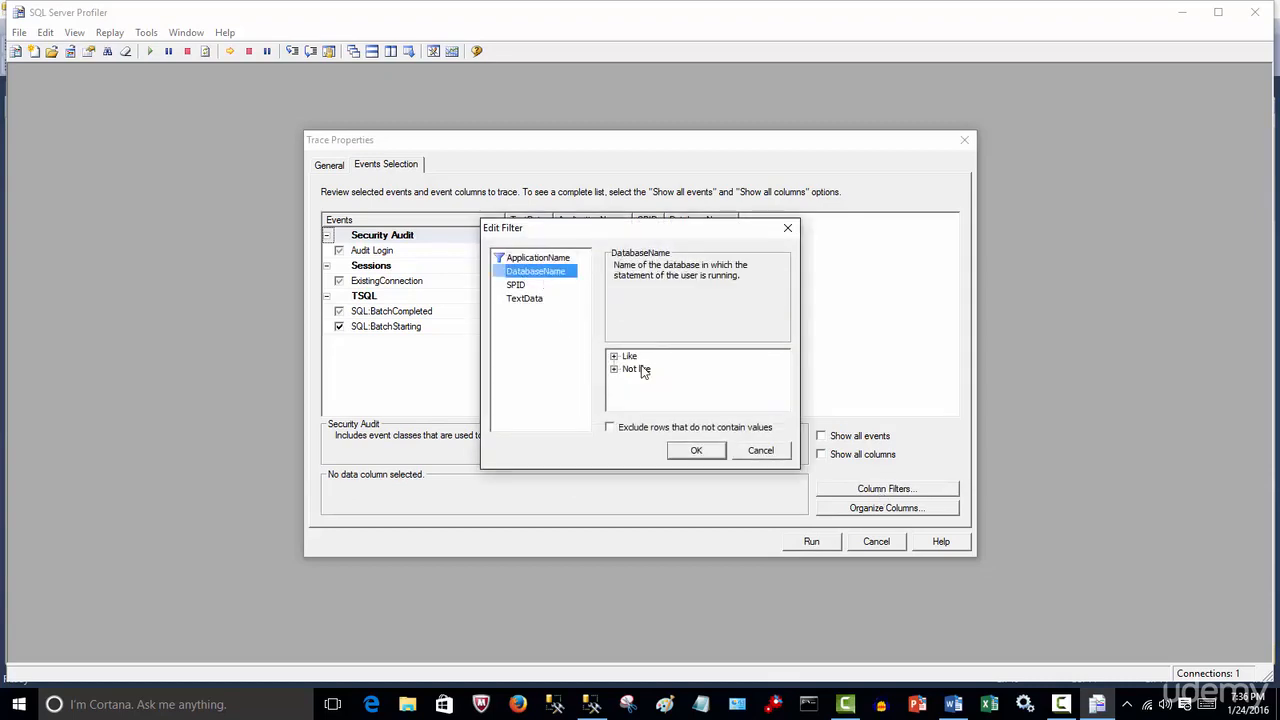
pyautogui.click(614, 356)
pyautogui.click(641, 368)
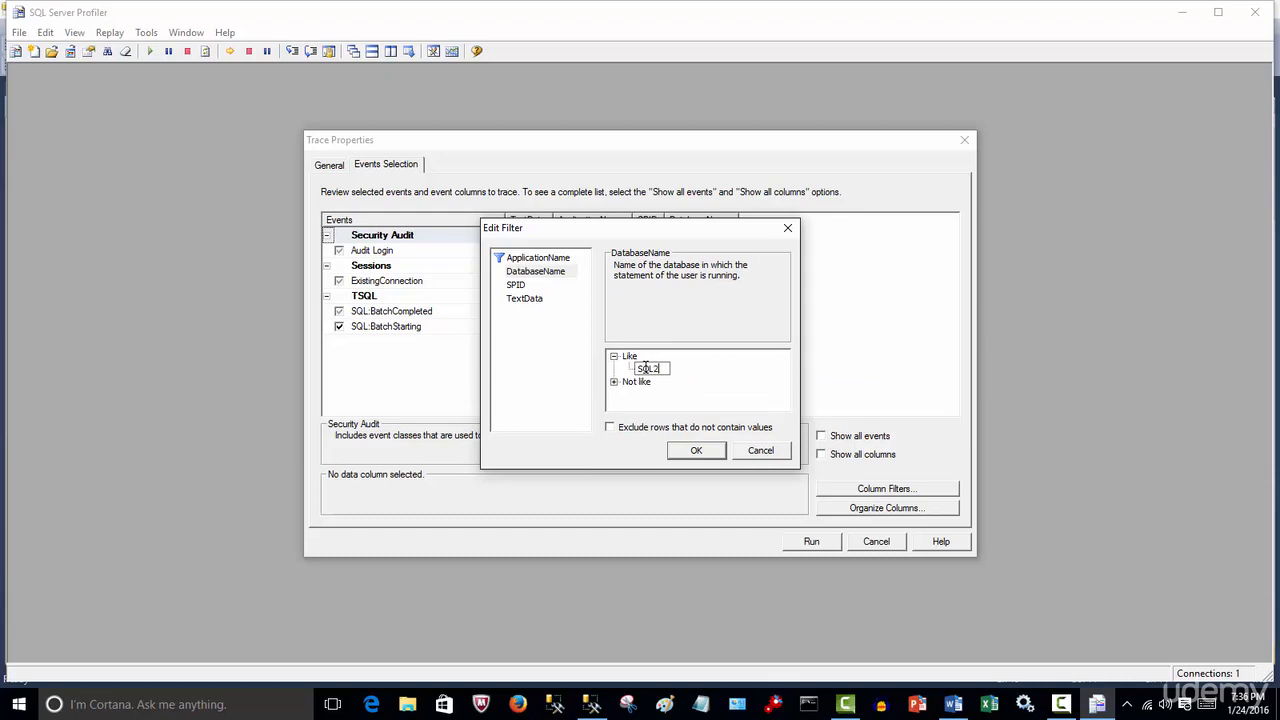
pyautogui.click(697, 451)
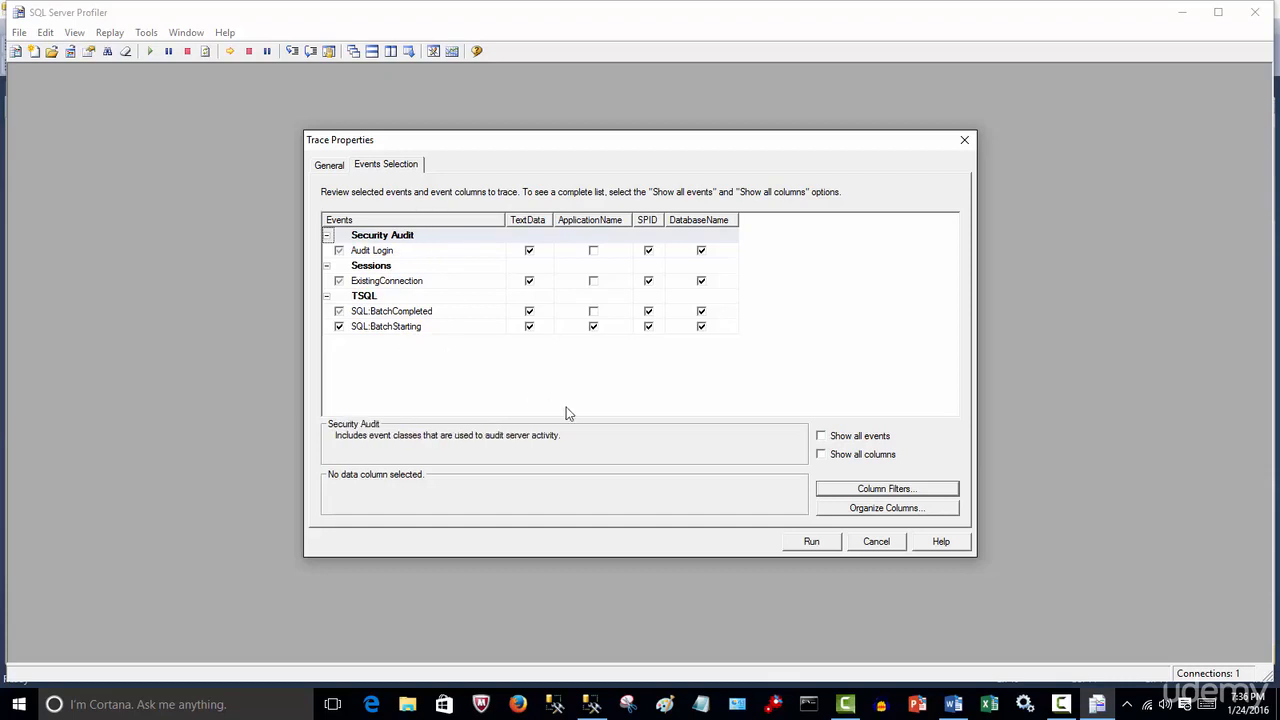
pyautogui.click(816, 546)
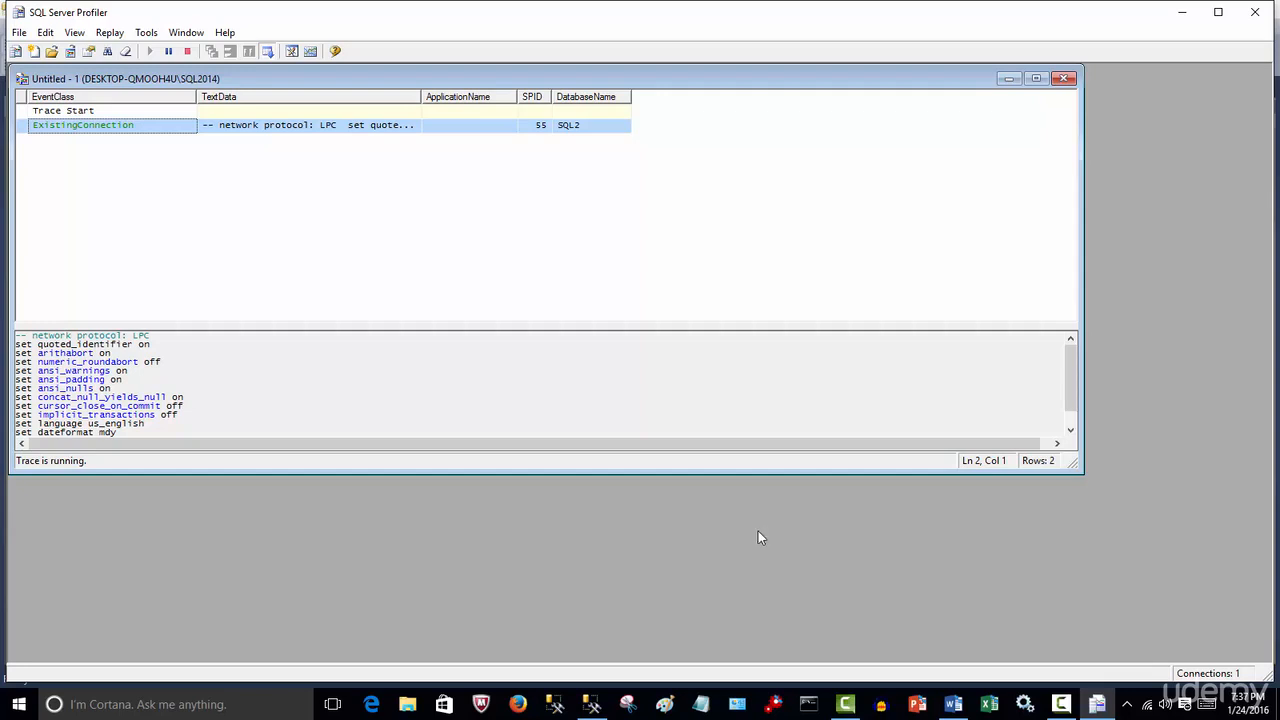
# Execute the whole test script in Management Studio, then return to the running trace in Profiler
pyautogui.click(591, 704)
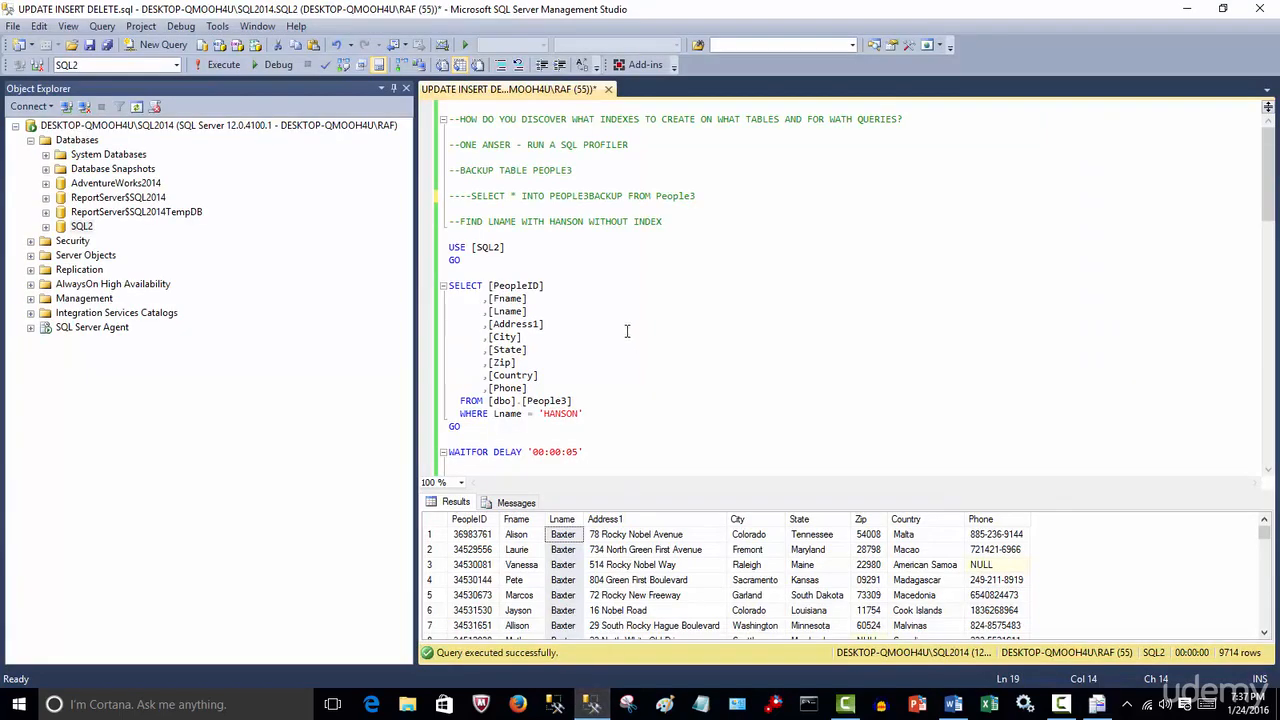
pyautogui.click(223, 64)
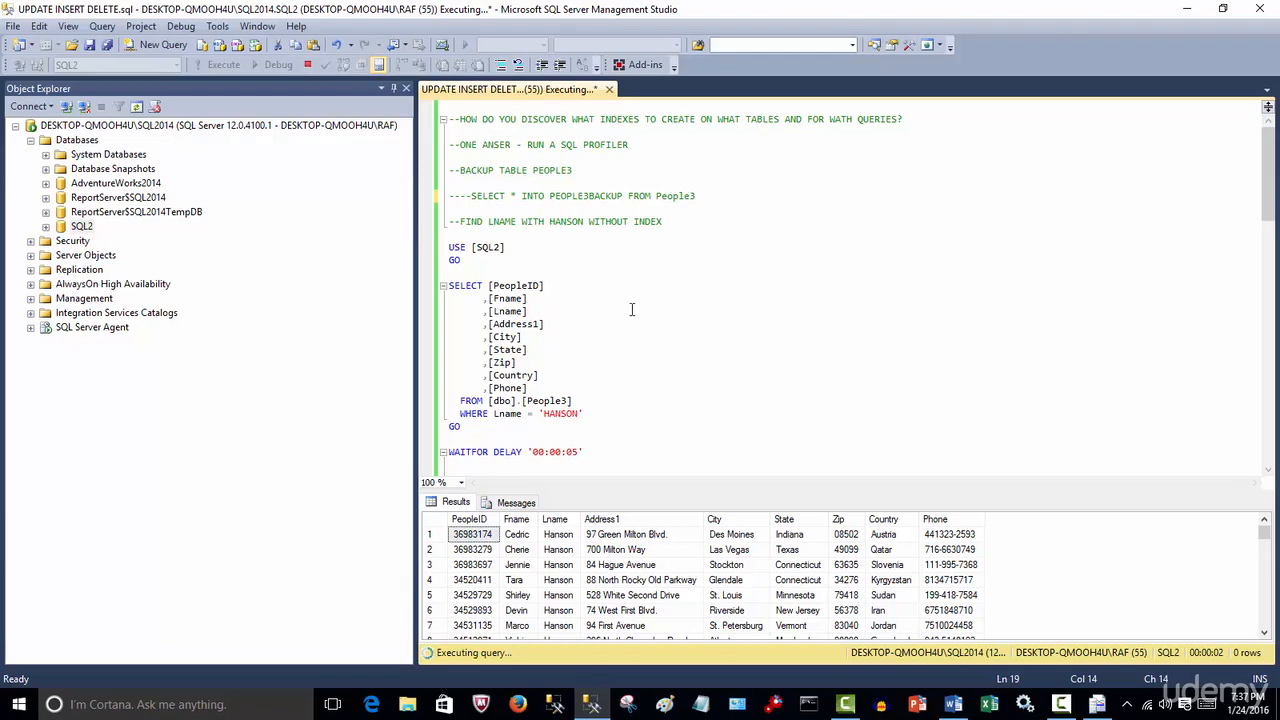
pyautogui.scroll(-2, 606, 434)
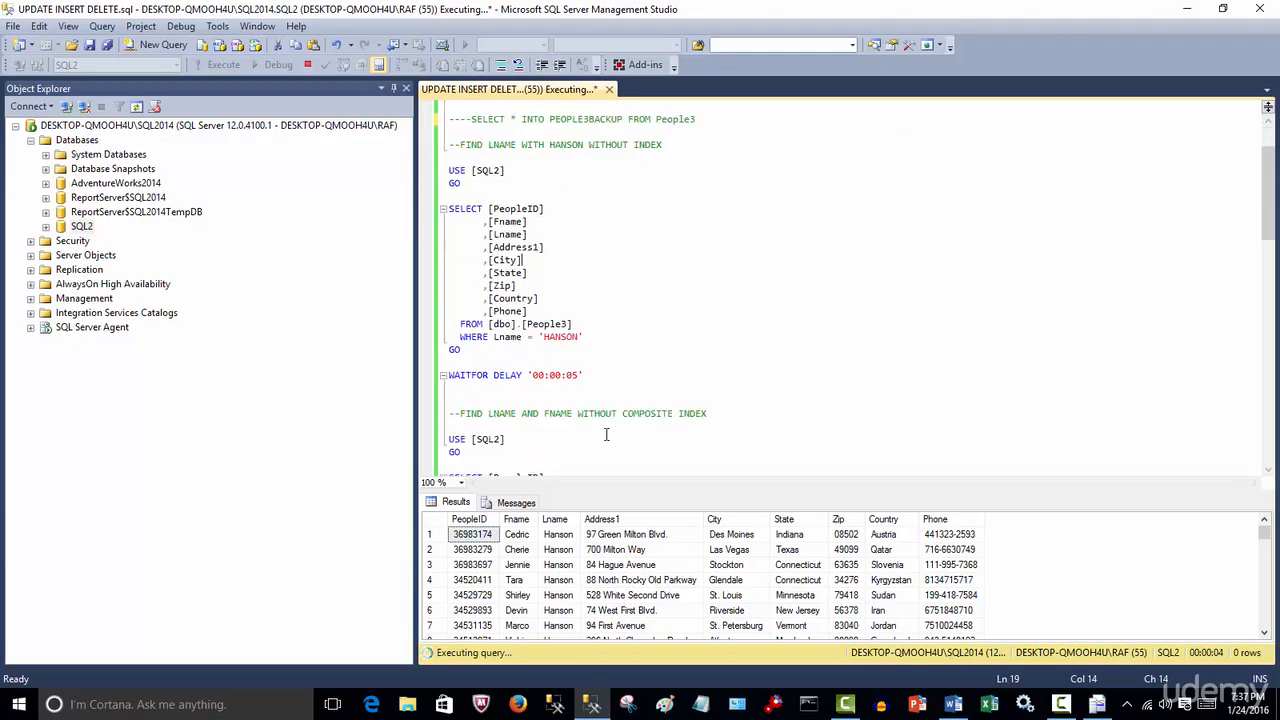
pyautogui.click(592, 385)
pyautogui.scroll(-5, 600, 388)
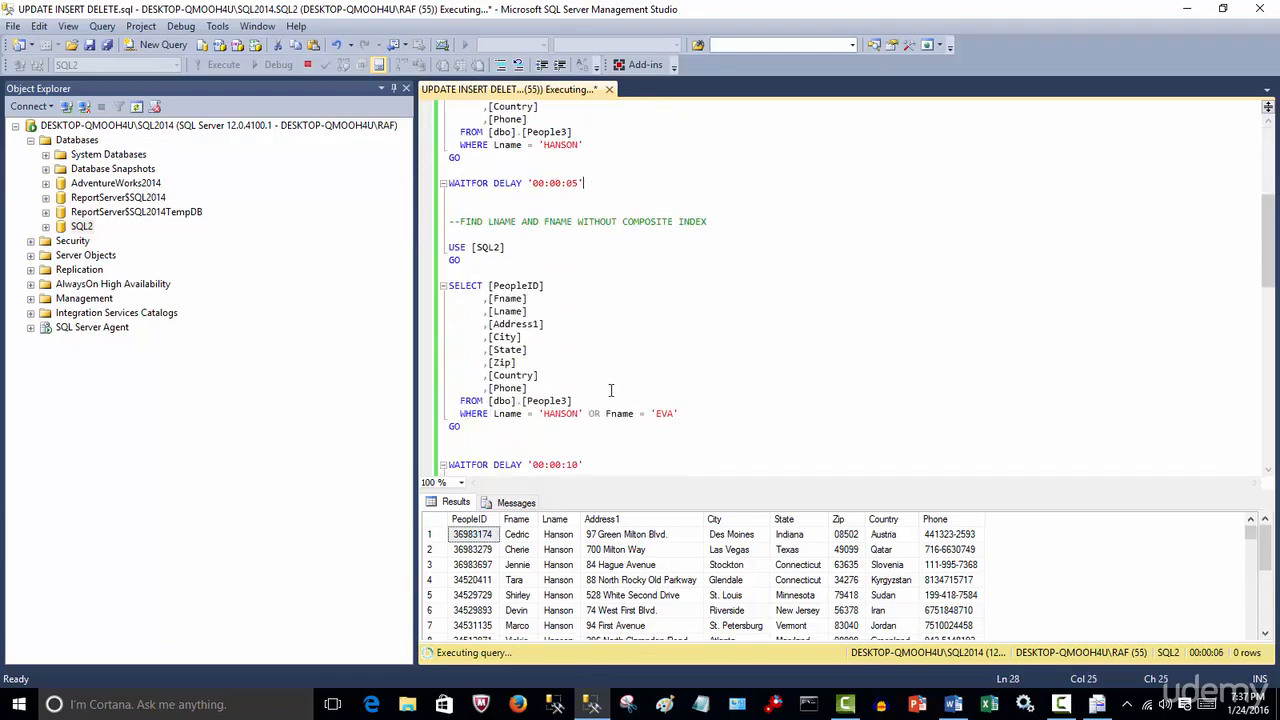
pyautogui.scroll(-4, 556, 378)
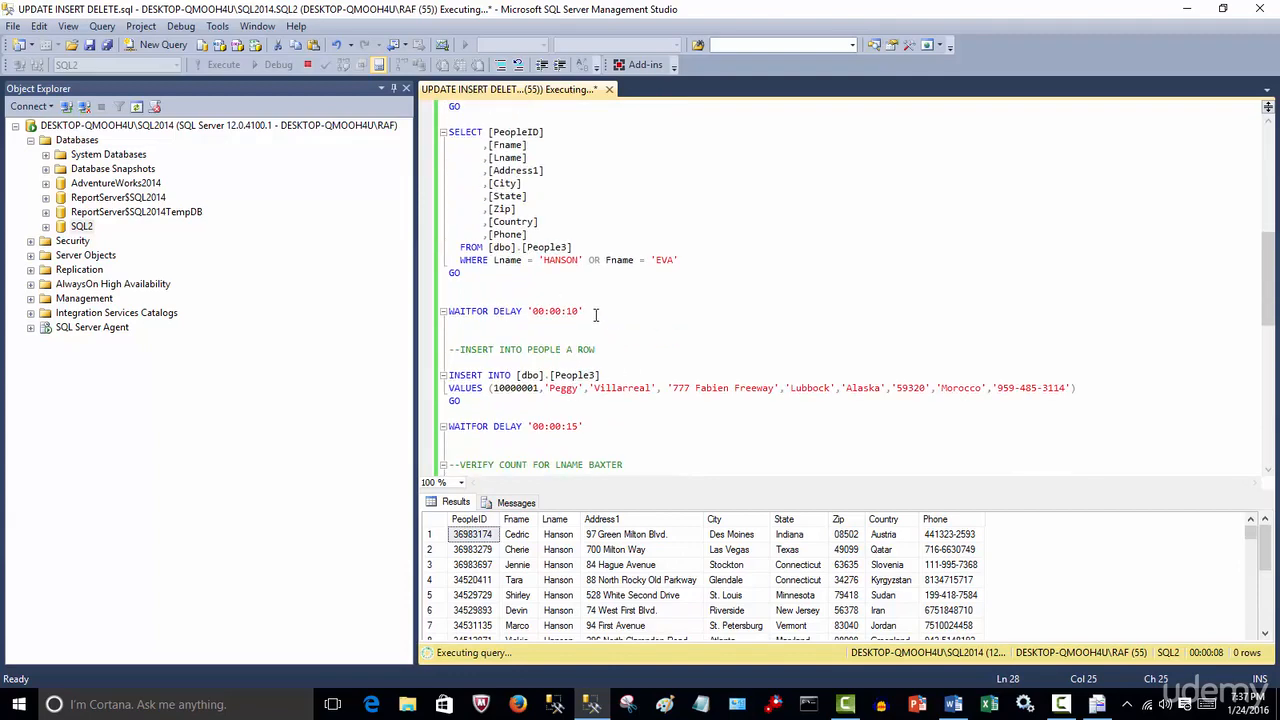
pyautogui.scroll(-3, 600, 330)
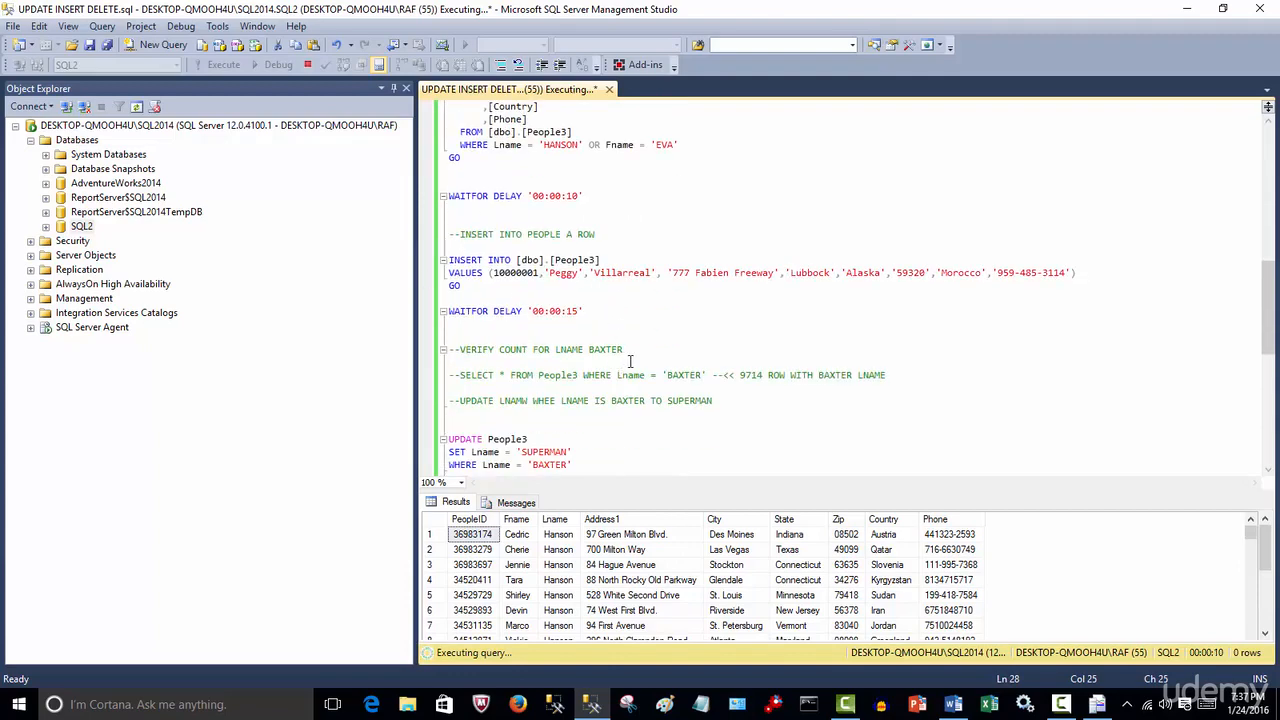
pyautogui.scroll(-1, 630, 361)
pyautogui.scroll(-2, 598, 343)
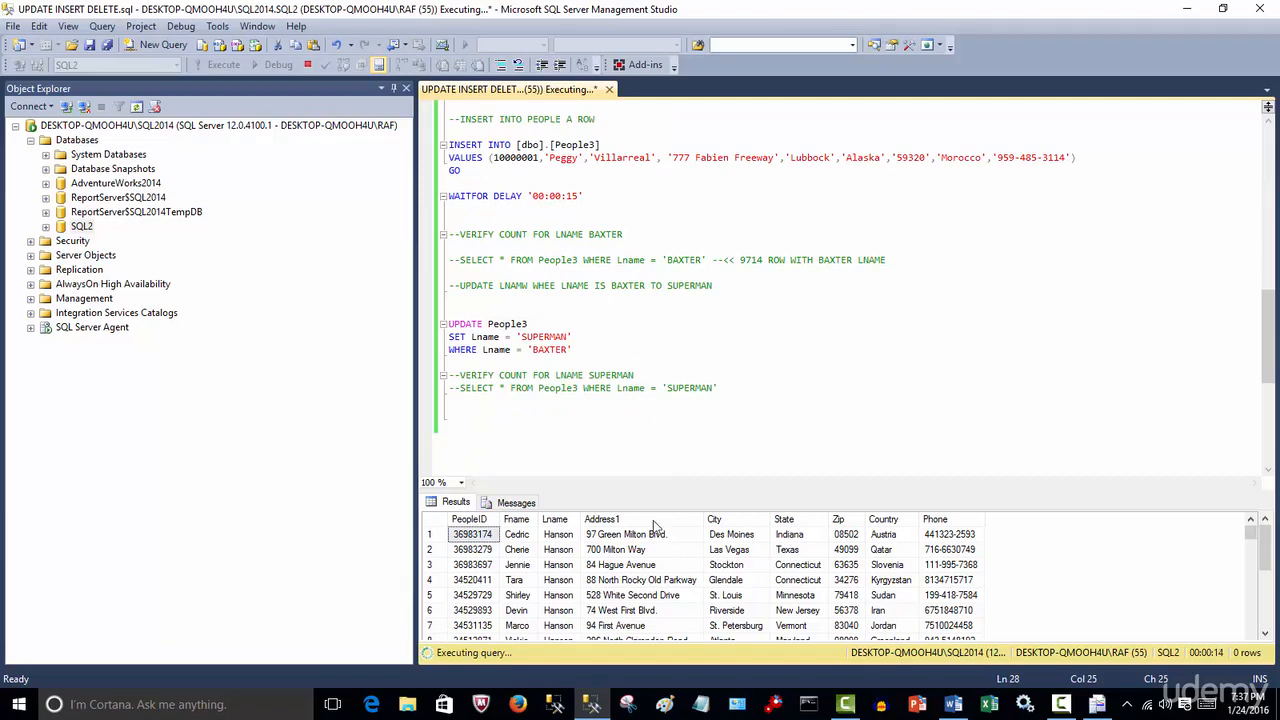
pyautogui.click(1096, 704)
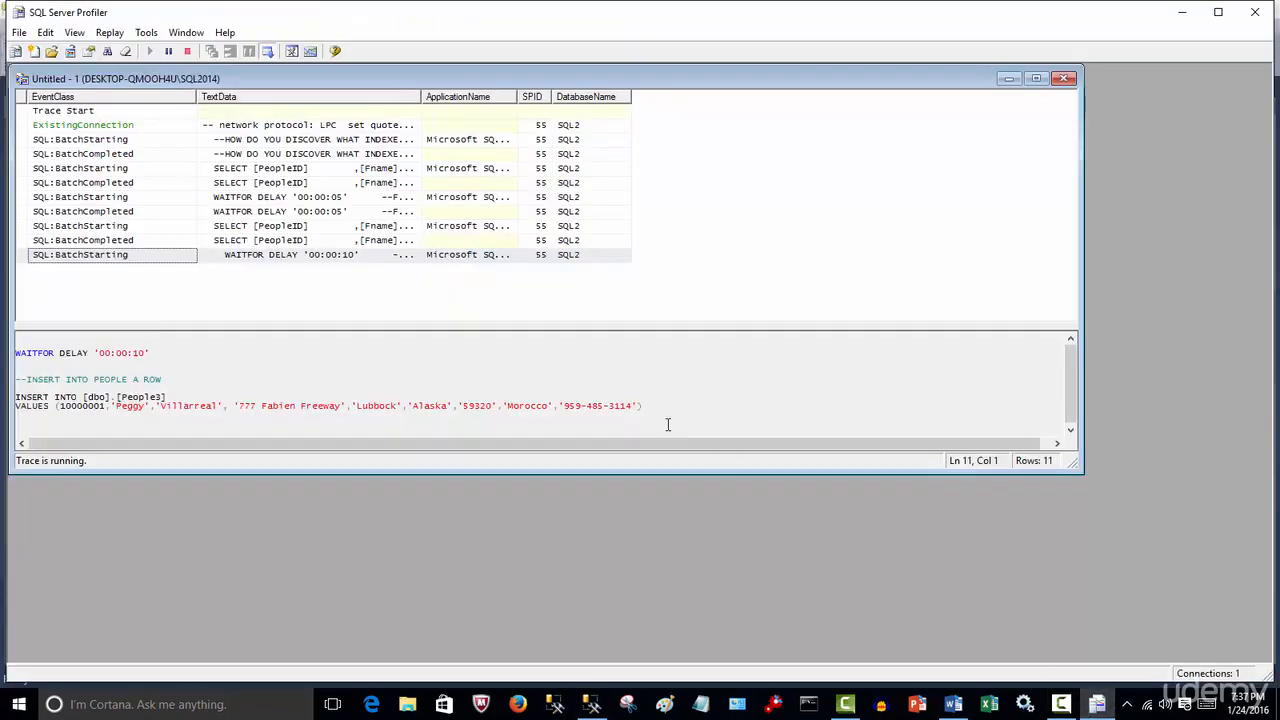
# Widen the TextData column and stop the running trace
pyautogui.moveTo(421, 97); pyautogui.dragTo(566, 97)
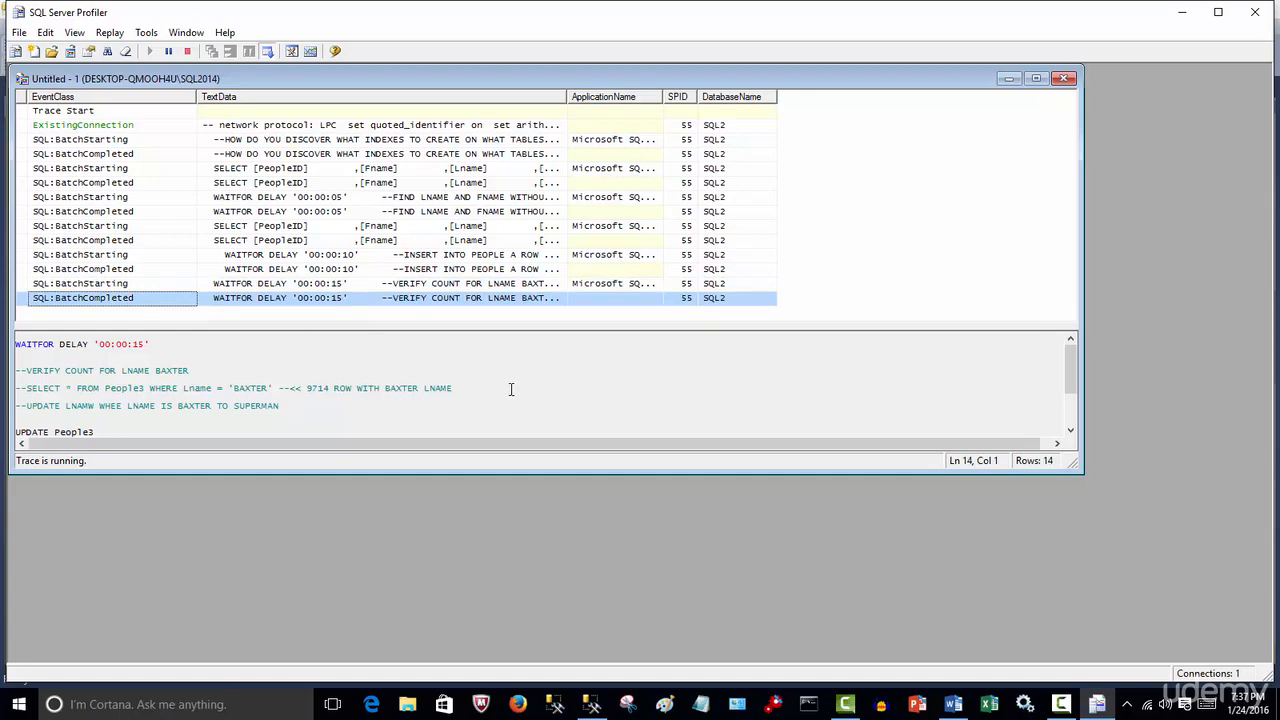
pyautogui.click(185, 55)
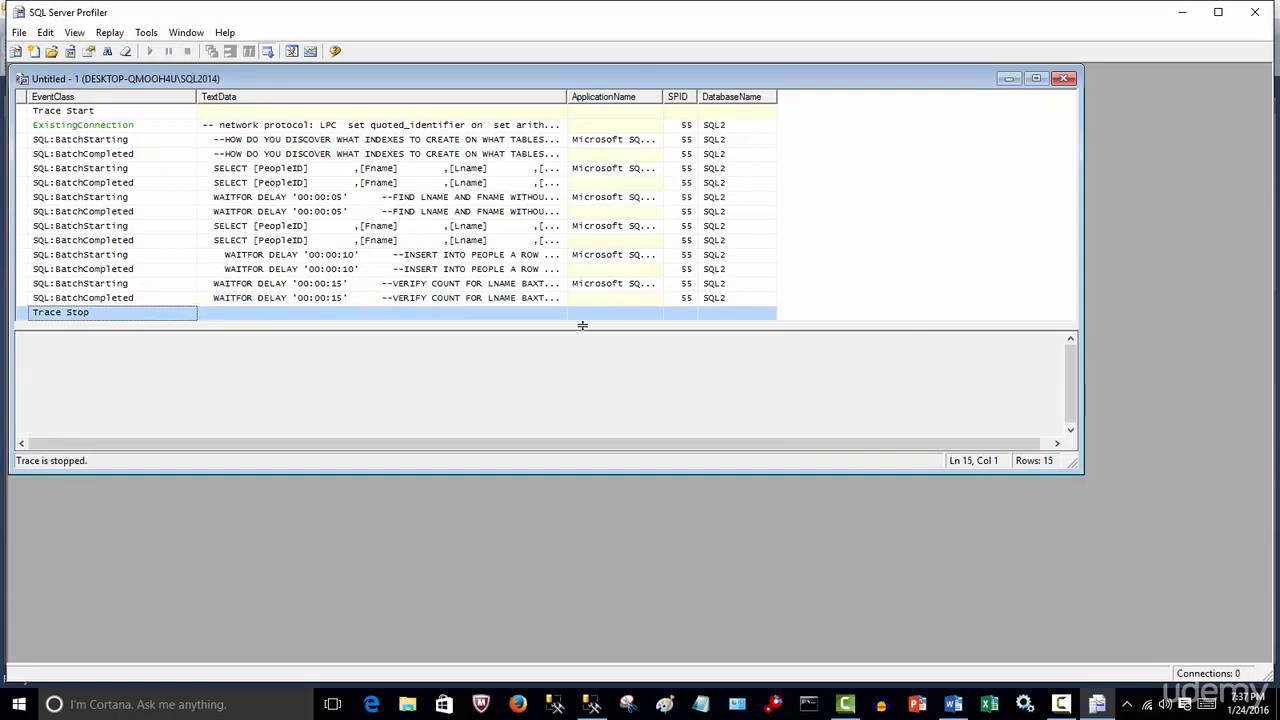
# Review the SQL statements captured for each traced batch event
pyautogui.moveTo(582, 325); pyautogui.dragTo(568, 425)
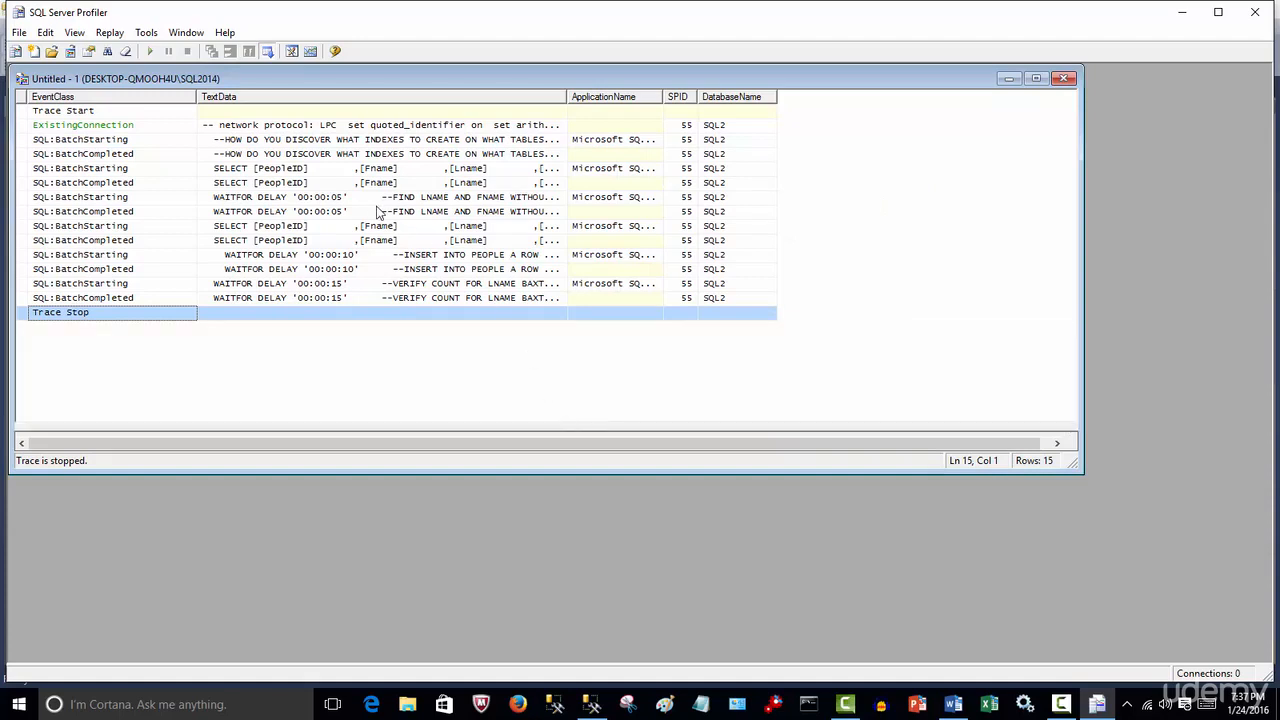
pyautogui.click(322, 168)
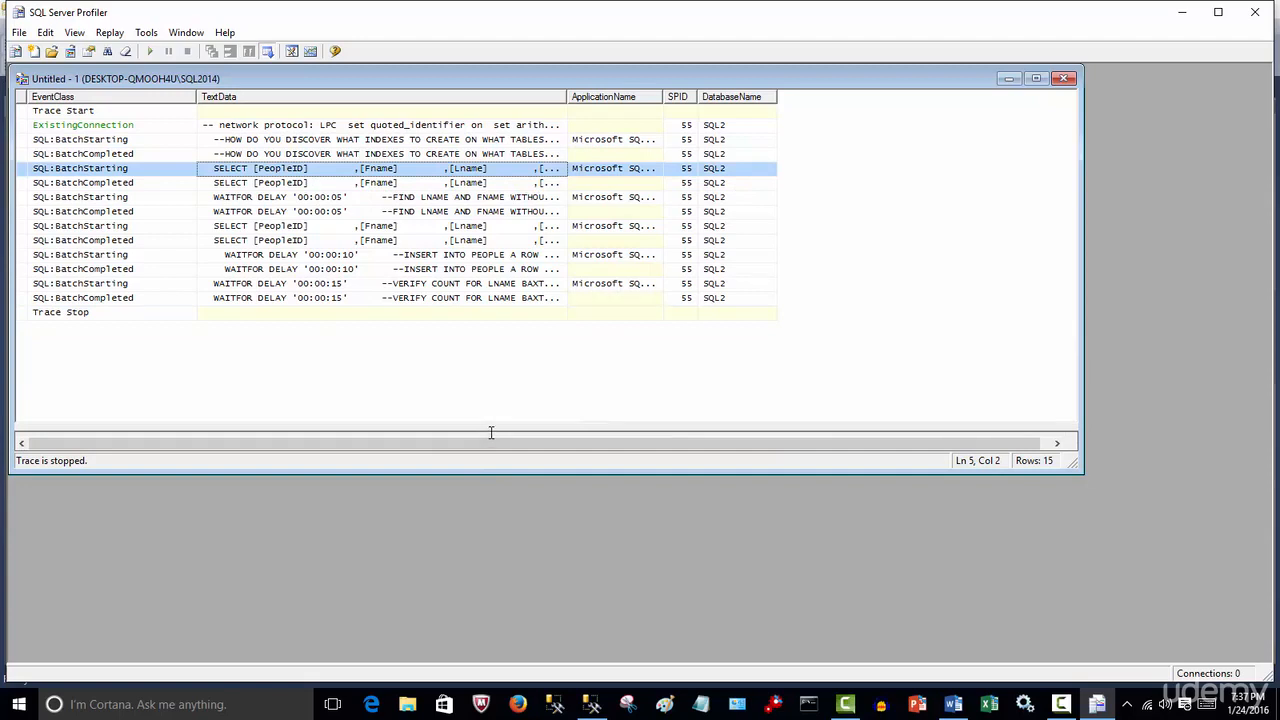
pyautogui.moveTo(491, 432); pyautogui.dragTo(509, 306)
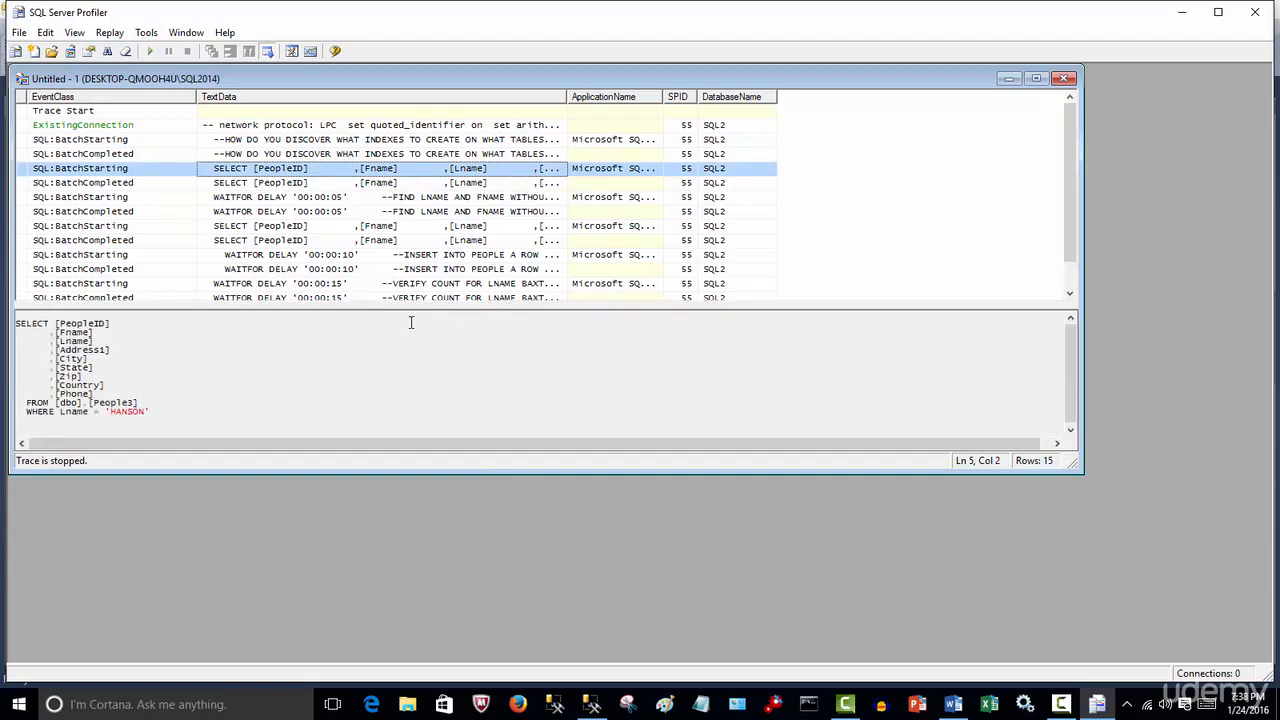
pyautogui.click(290, 184)
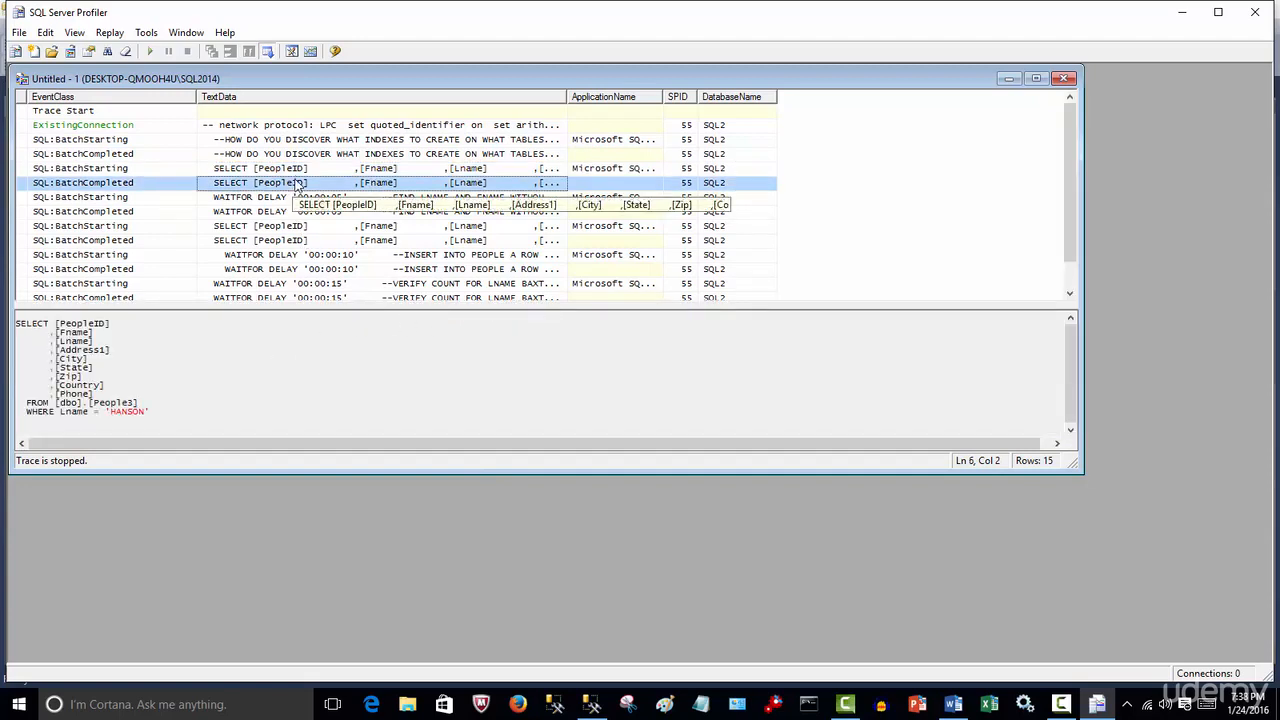
pyautogui.click(297, 173)
pyautogui.click(296, 198)
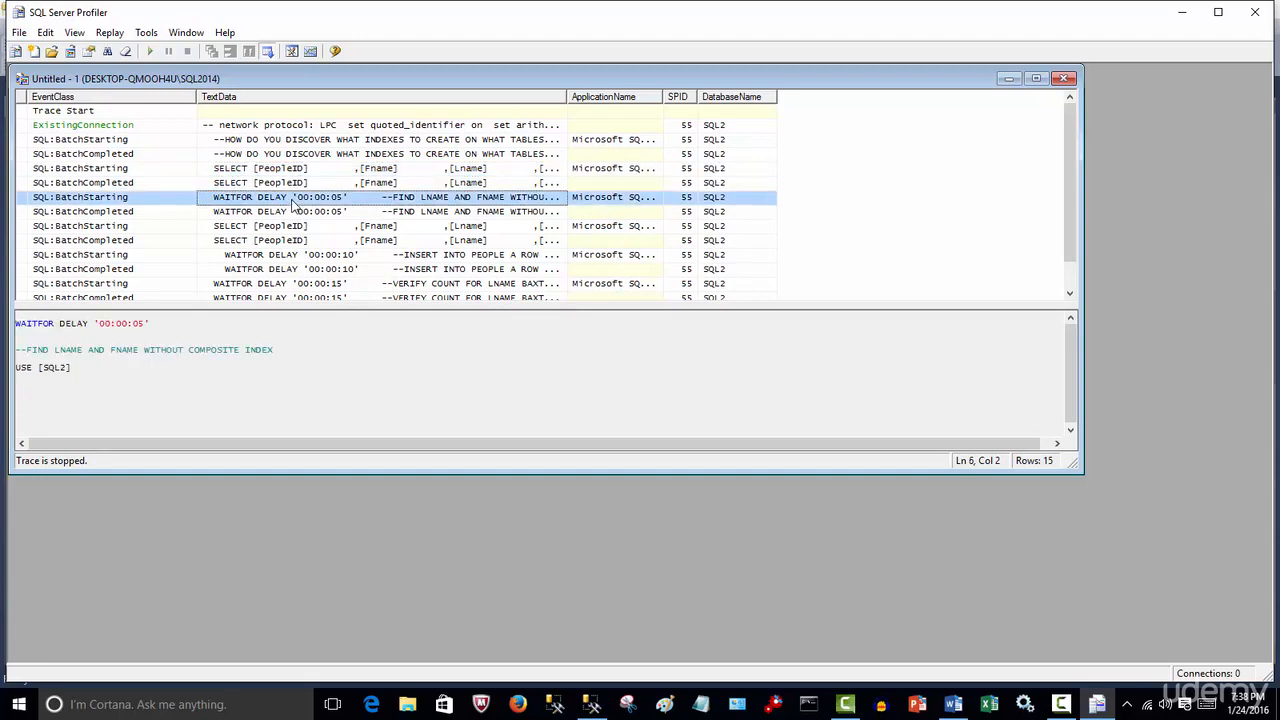
pyautogui.click(297, 228)
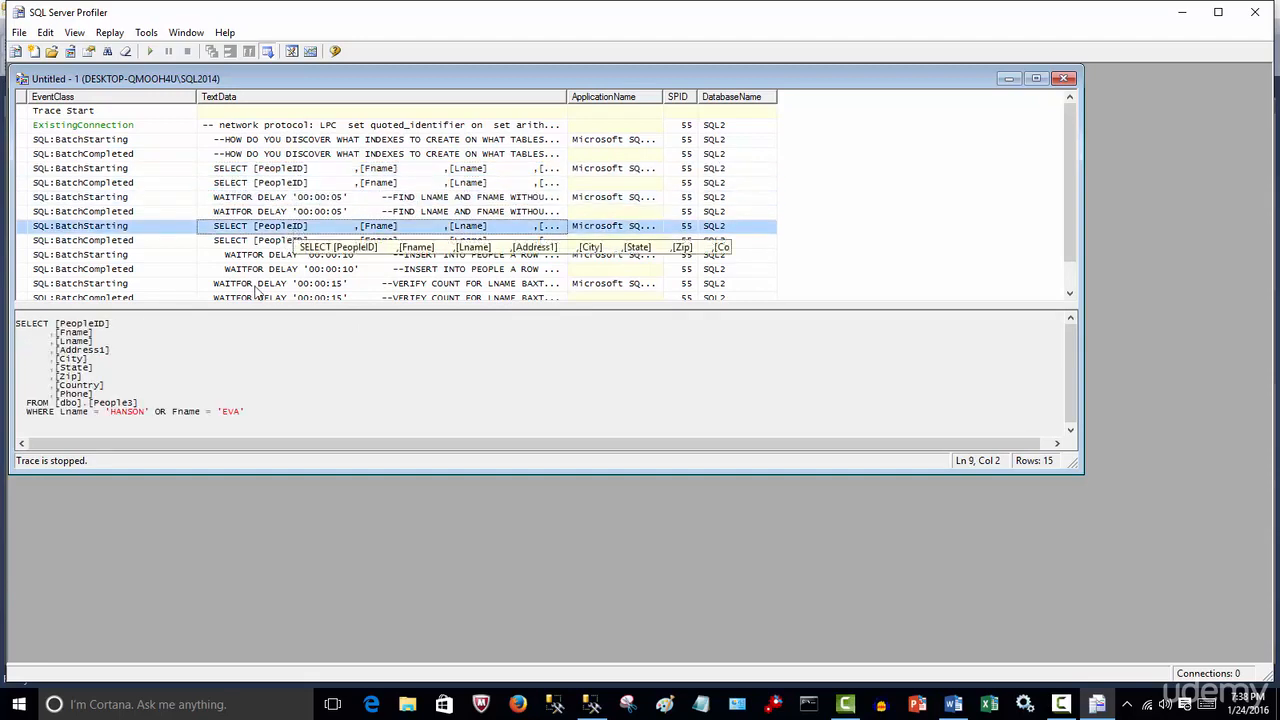
pyautogui.click(316, 256)
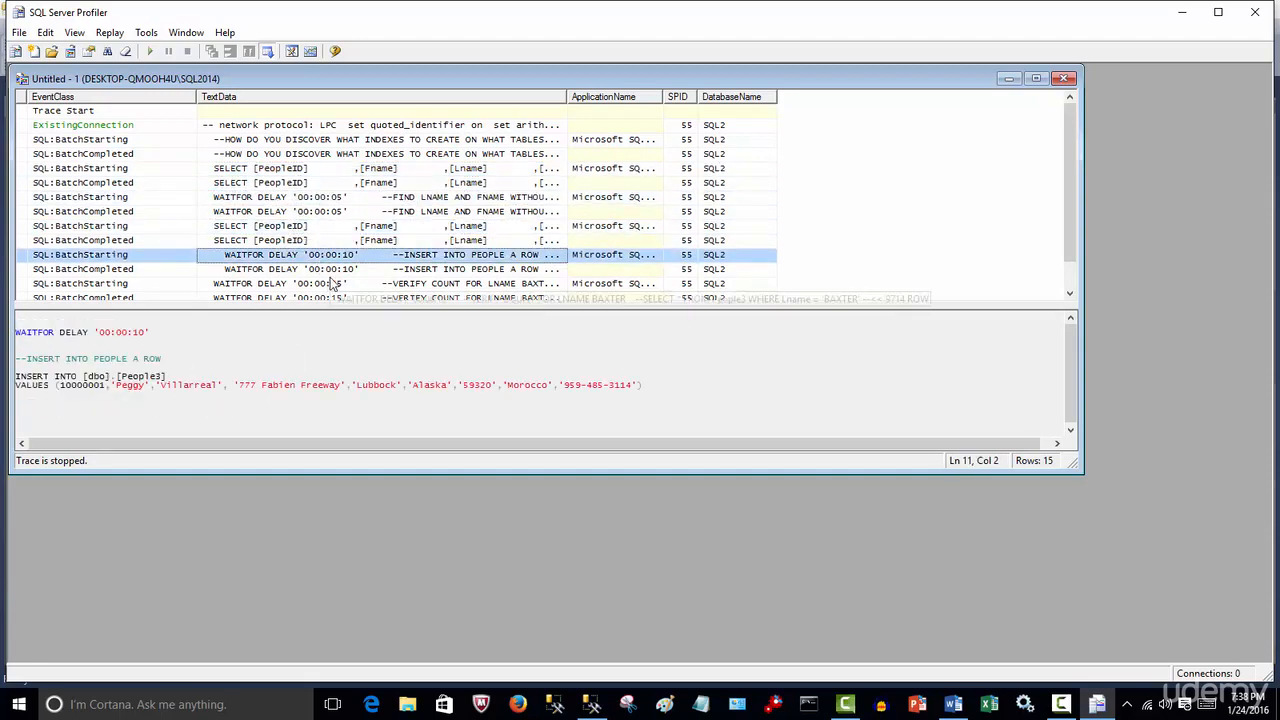
pyautogui.scroll(-1, 330, 278)
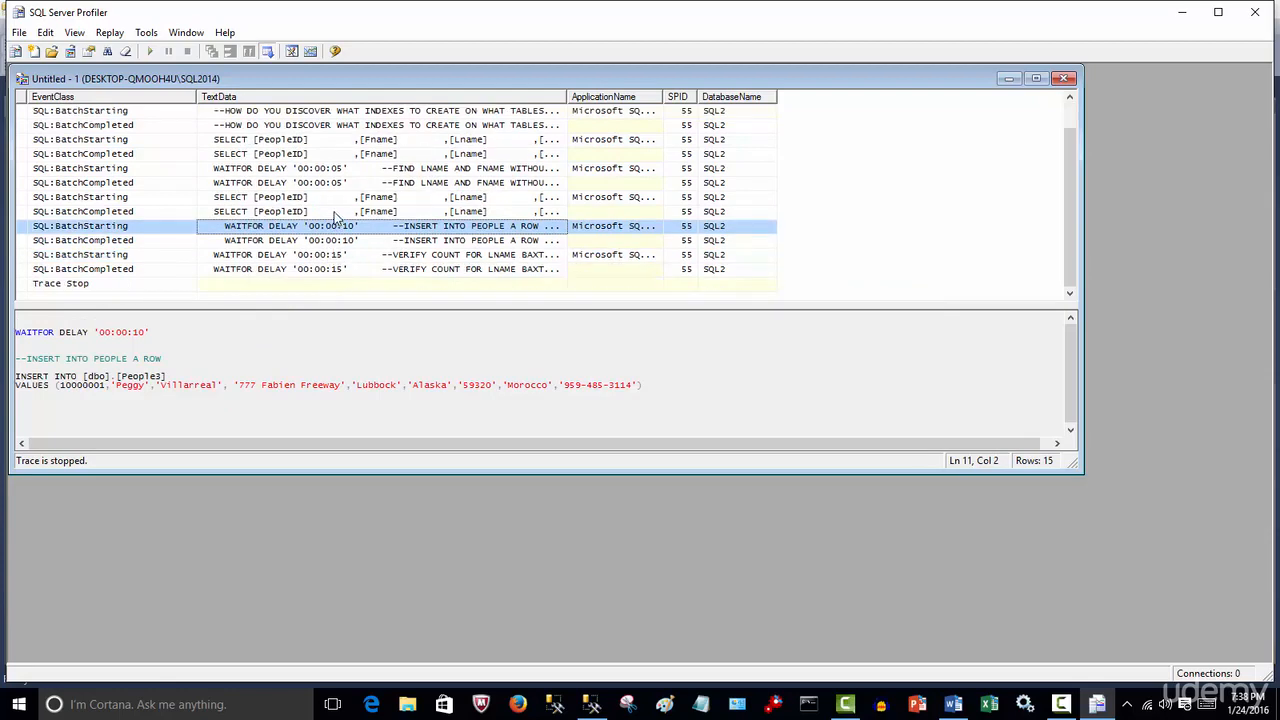
pyautogui.click(336, 254)
pyautogui.click(337, 272)
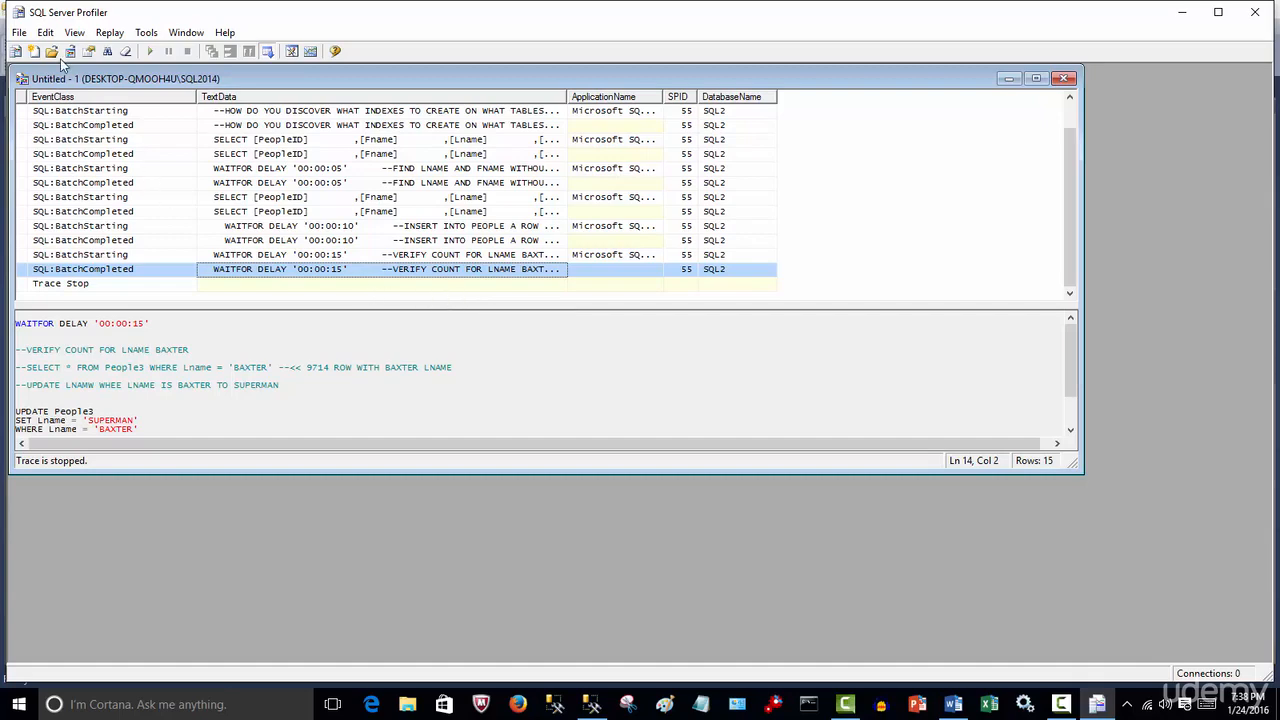
# Save the trace as the trace file TRACE1 on the Desktop and close the trace window
pyautogui.click(20, 34)
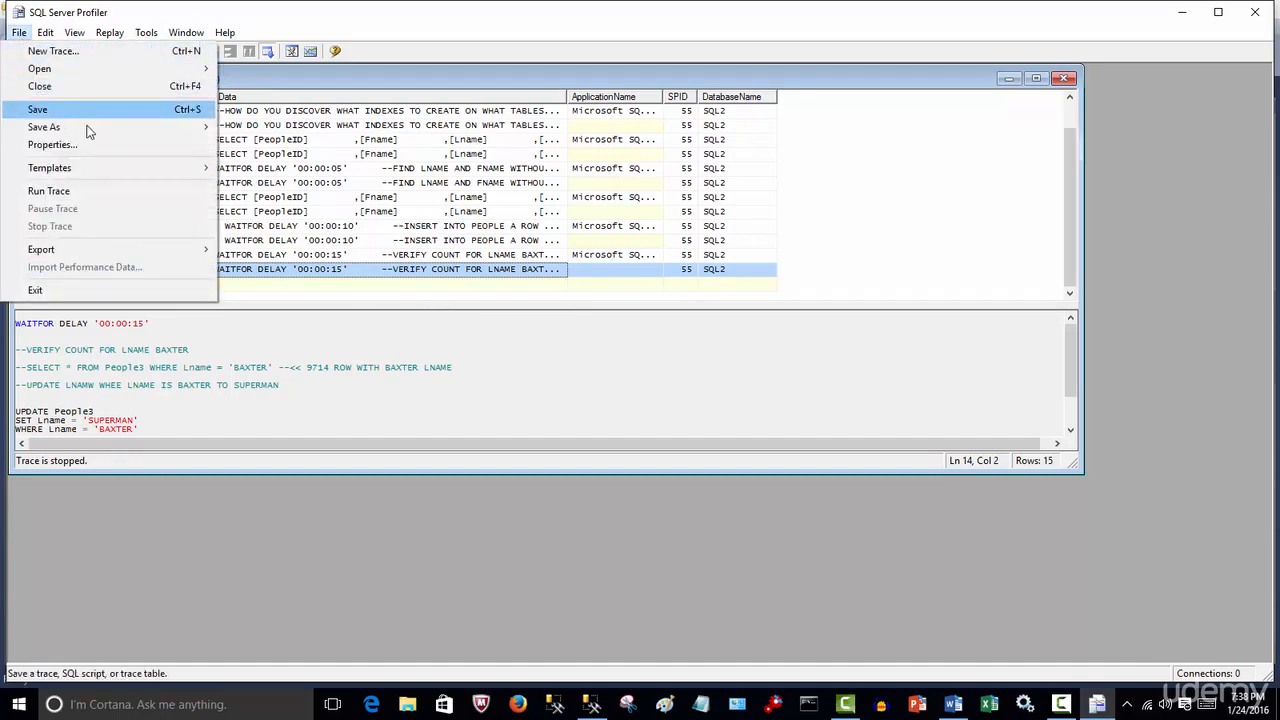
pyautogui.moveTo(112, 135)
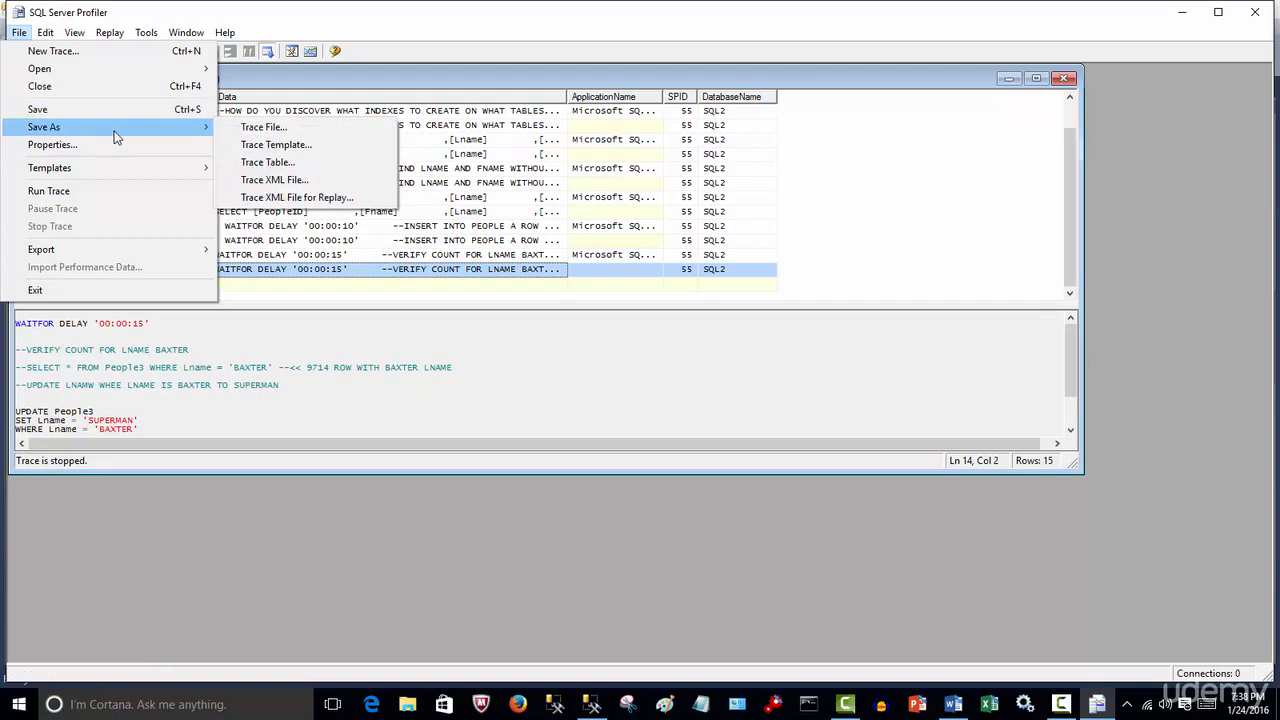
pyautogui.click(281, 130)
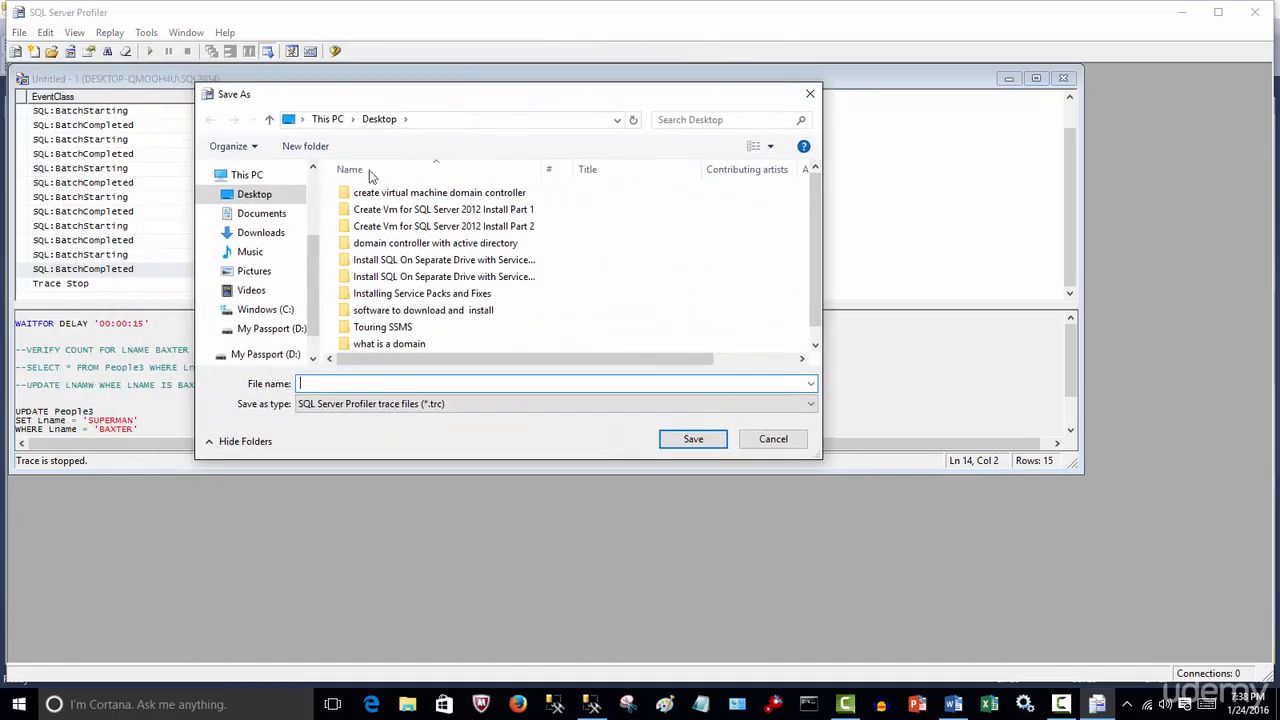
pyautogui.click(258, 198)
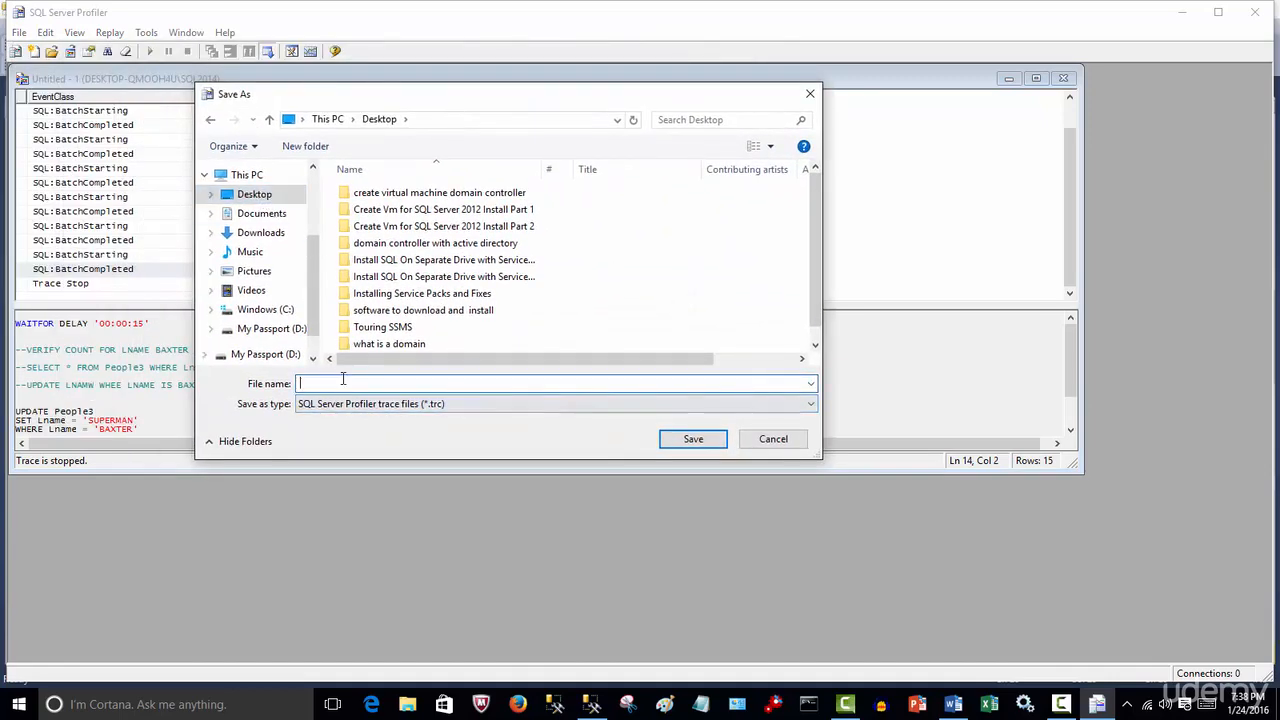
pyautogui.write('TRACE1')
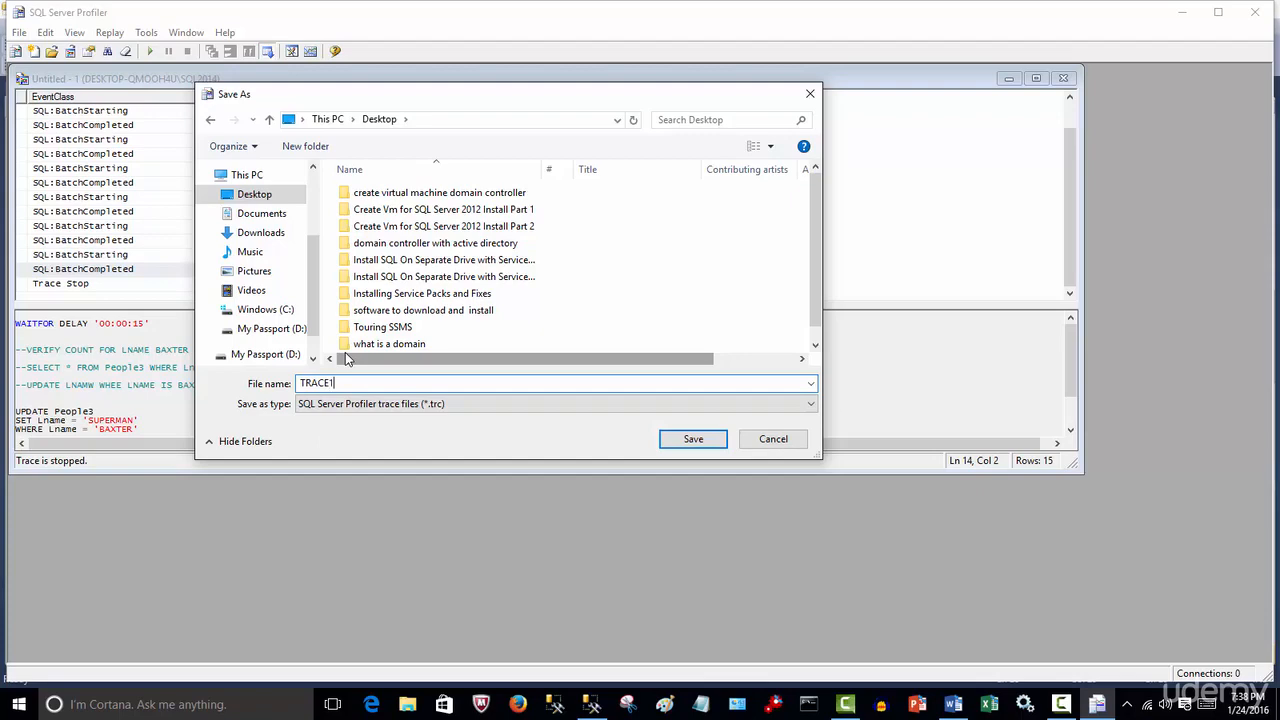
pyautogui.click(679, 439)
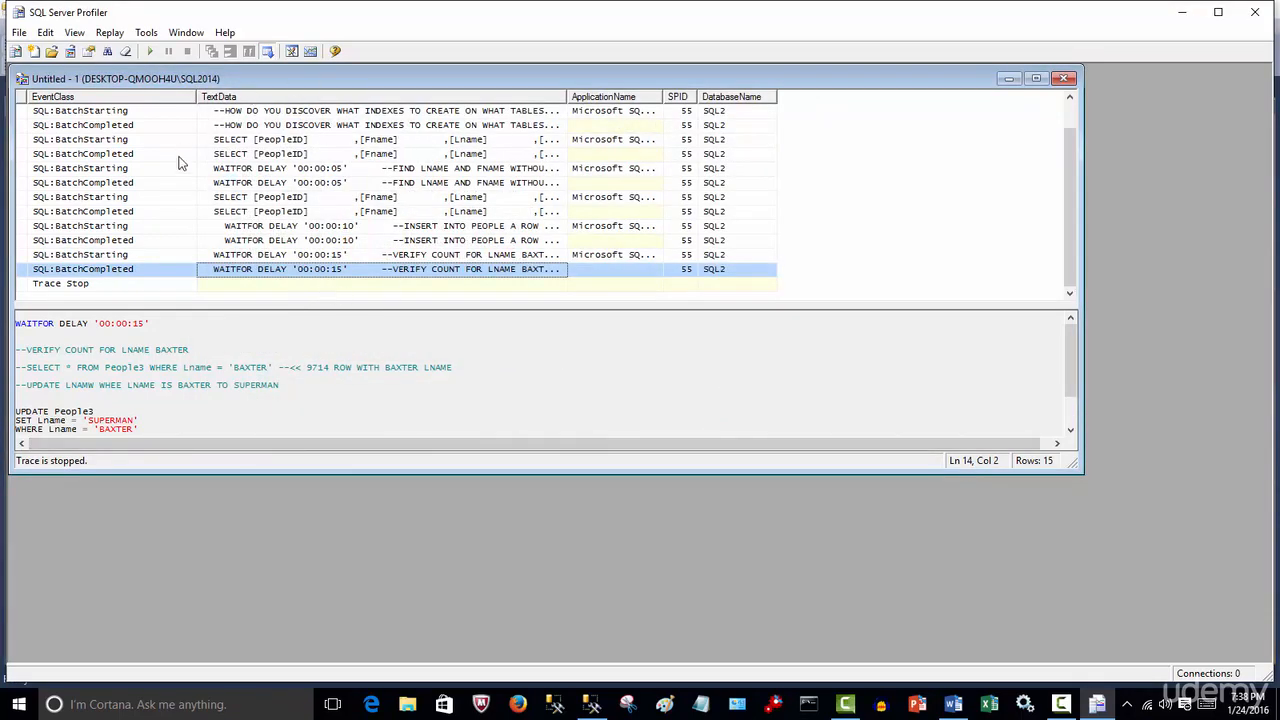
pyautogui.click(1065, 79)
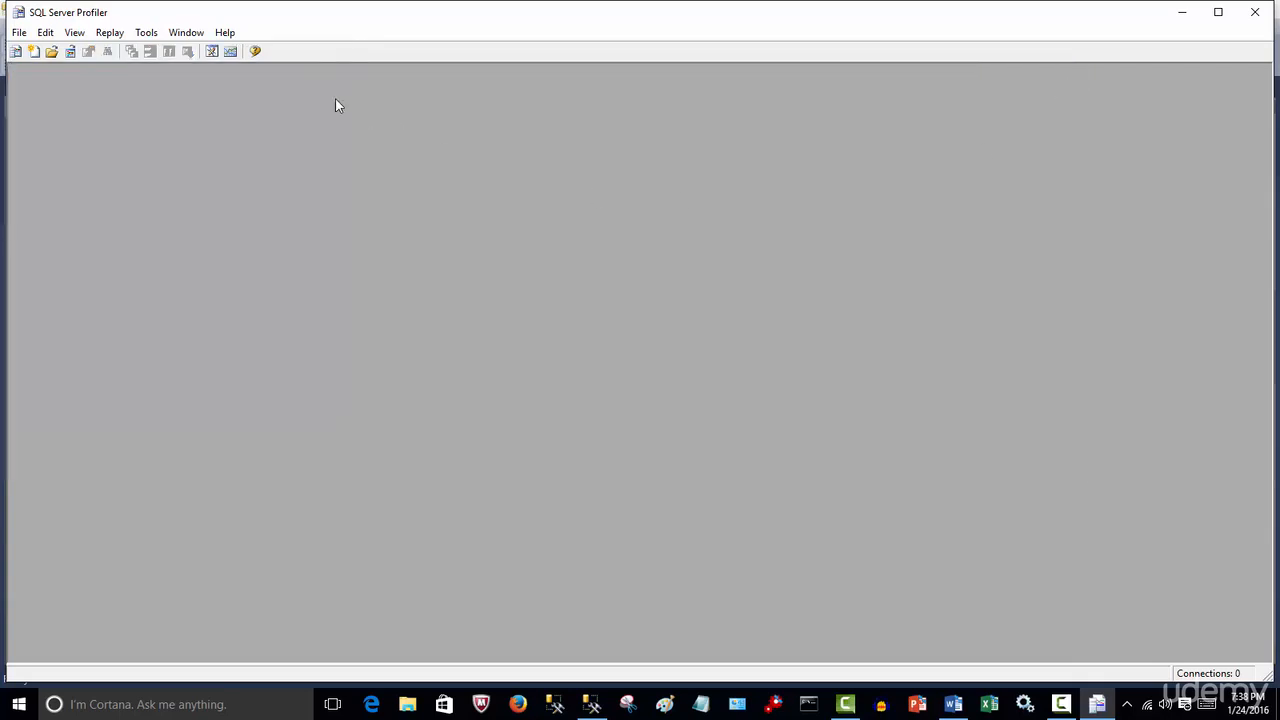
# Launch the Database Engine Tuning Advisor and connect to the SQL2014 server
pyautogui.click(146, 33)
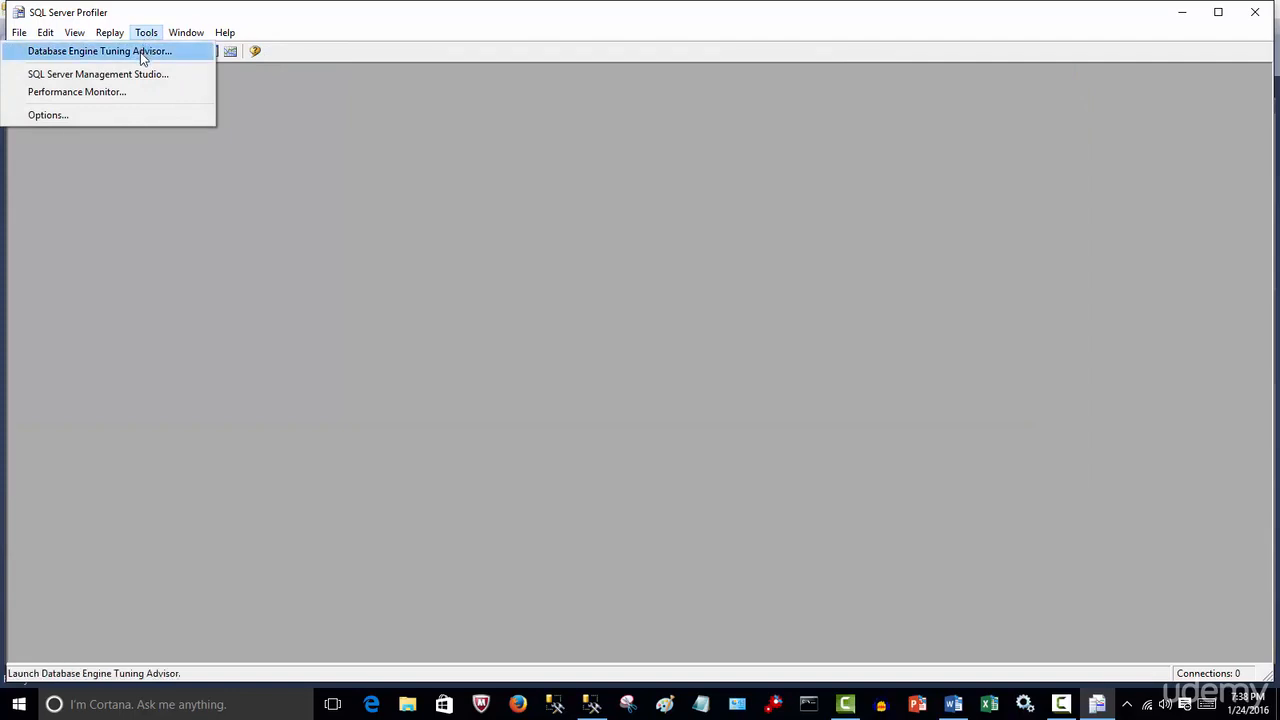
pyautogui.click(140, 52)
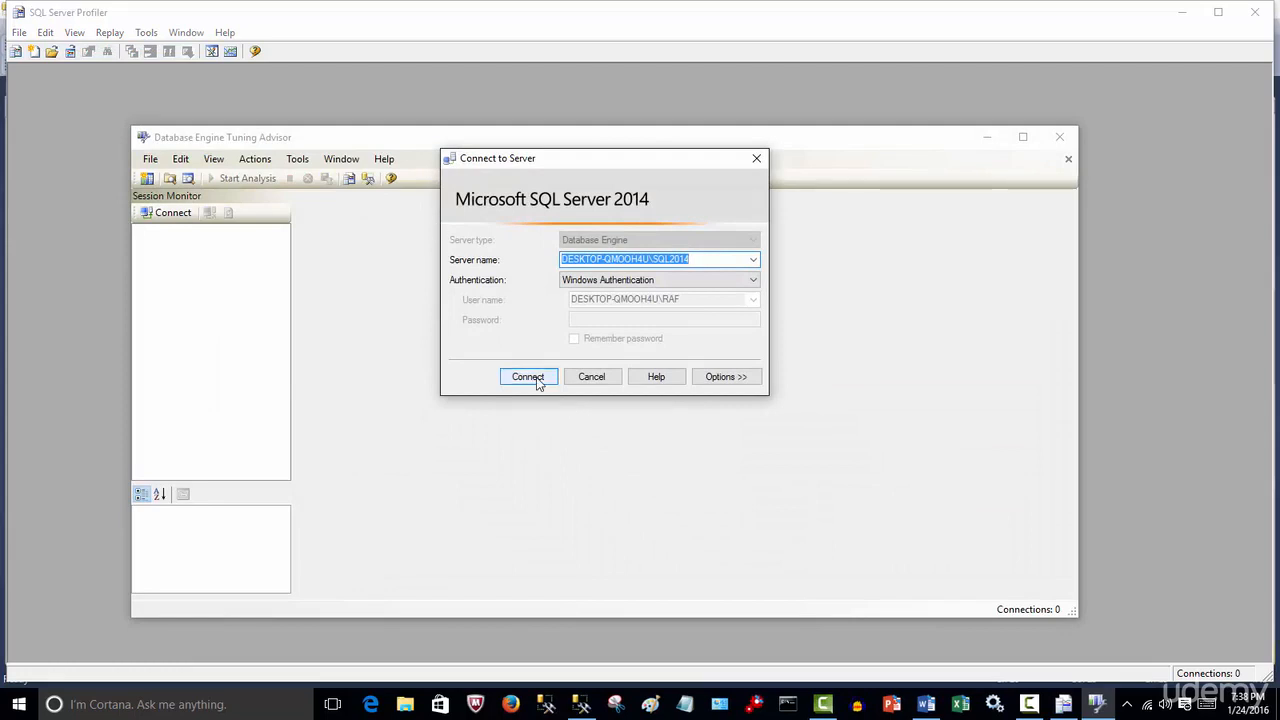
pyautogui.click(536, 380)
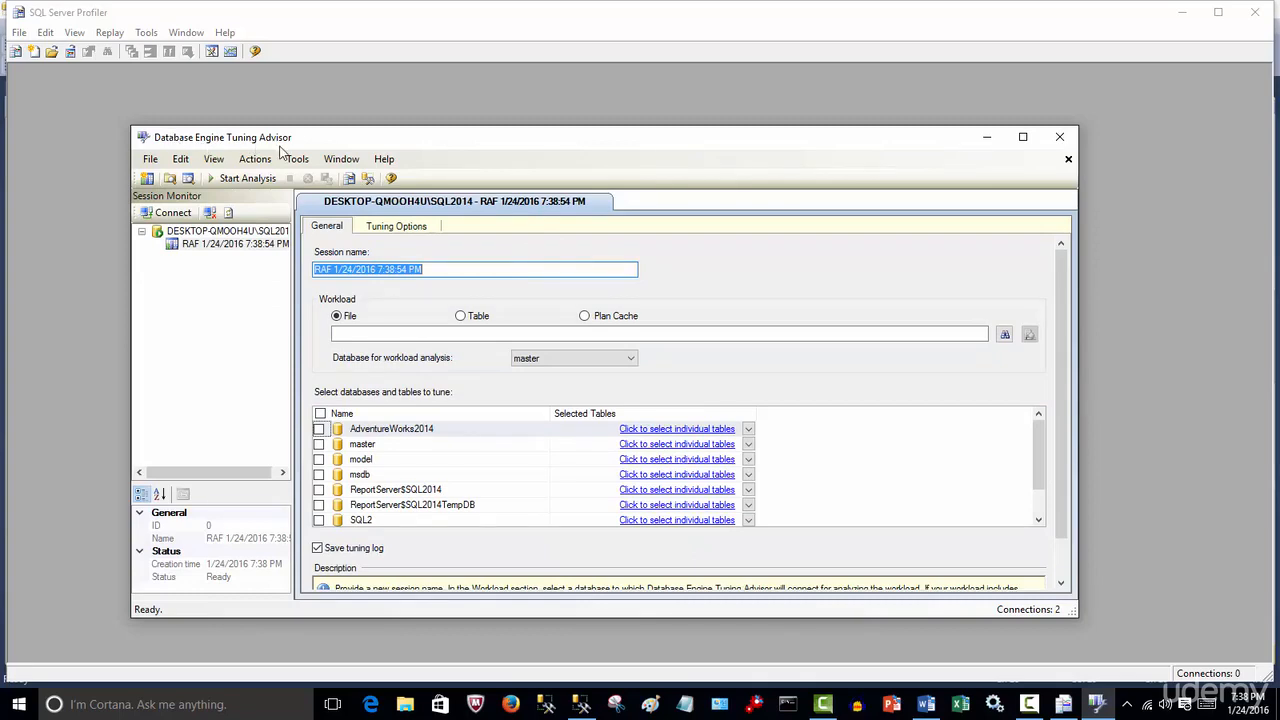
# Choose the TRACE1 trace file from the Desktop as the tuning workload
pyautogui.click(1005, 336)
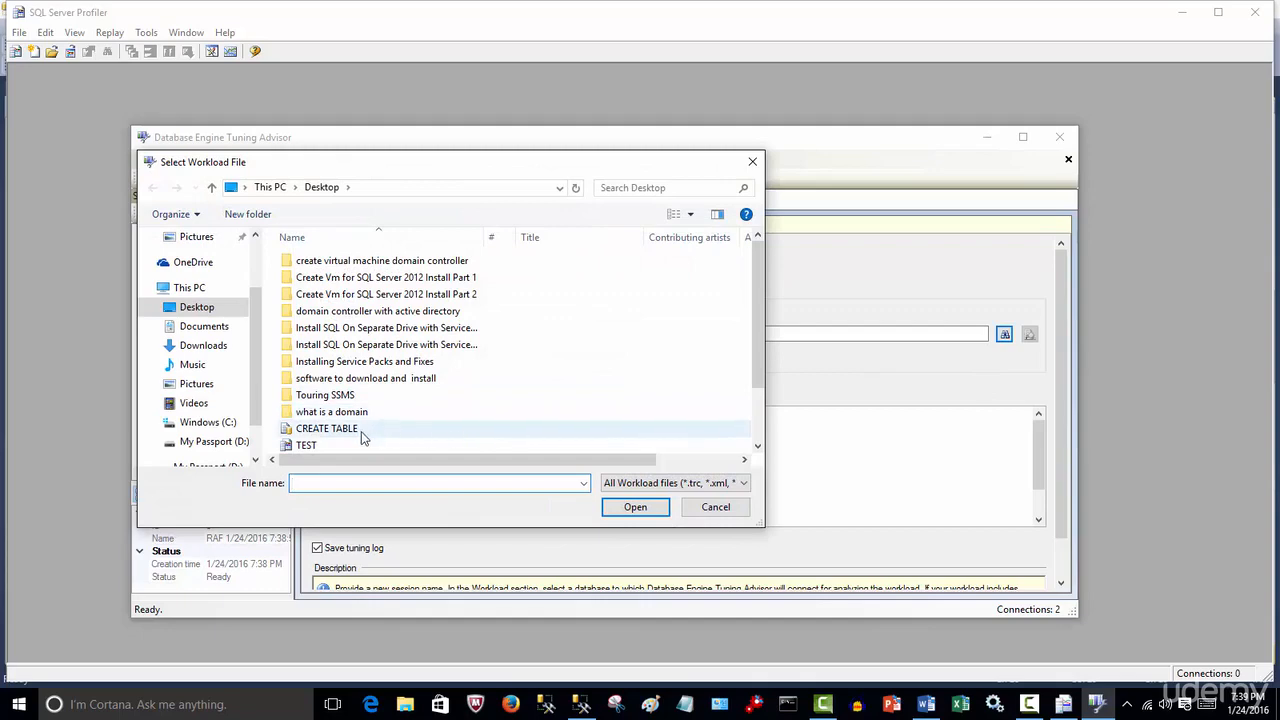
pyautogui.scroll(-2, 755, 386)
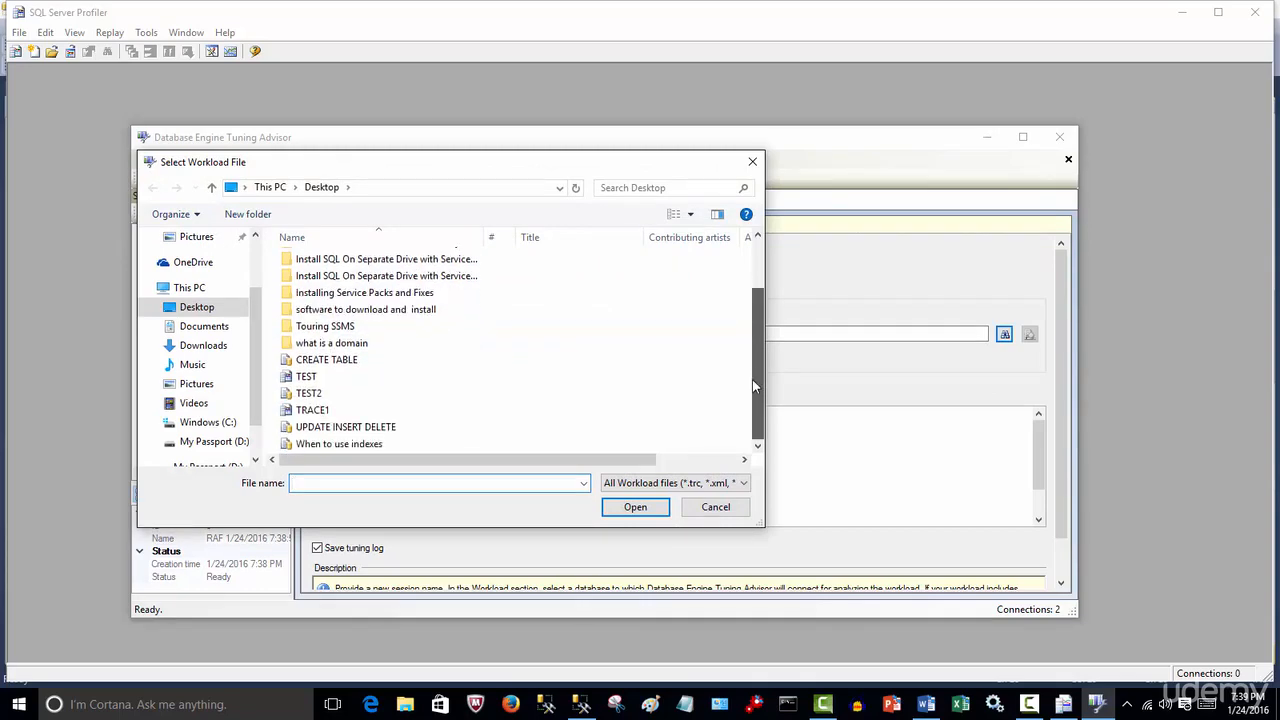
pyautogui.click(395, 411)
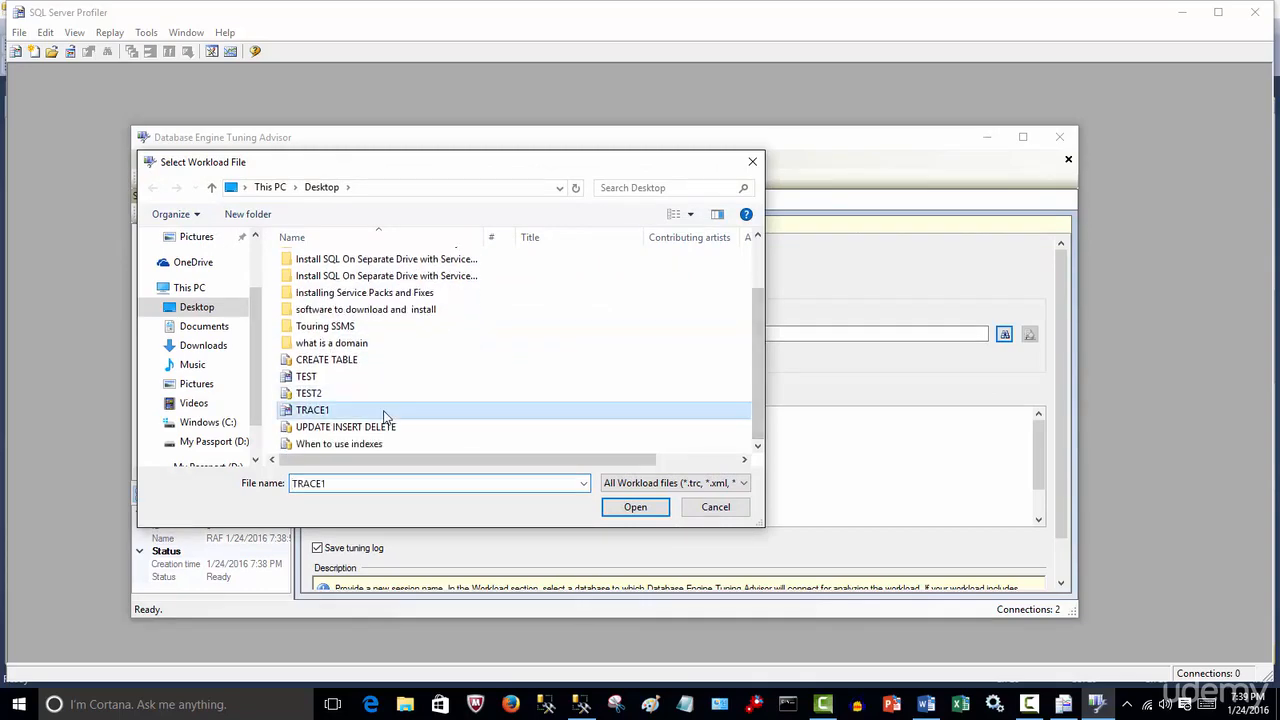
pyautogui.click(633, 516)
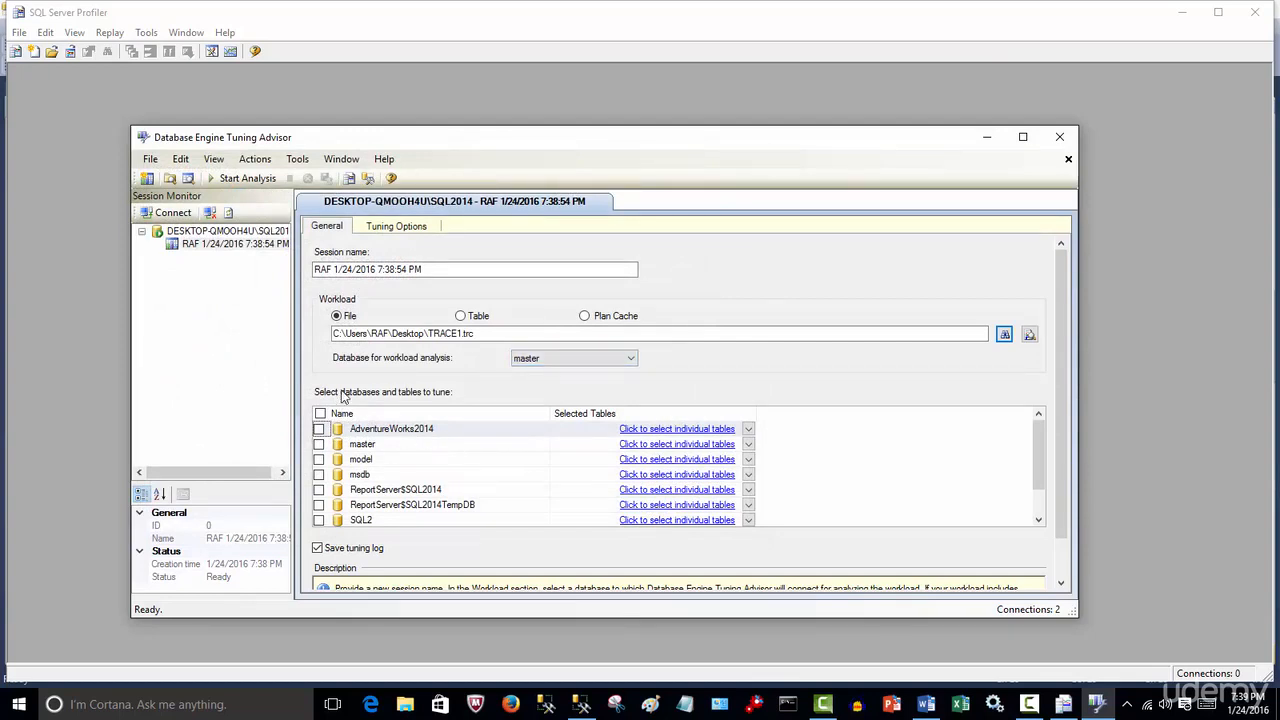
# Select the SQL2 database with all its tables for tuning
pyautogui.click(319, 520)
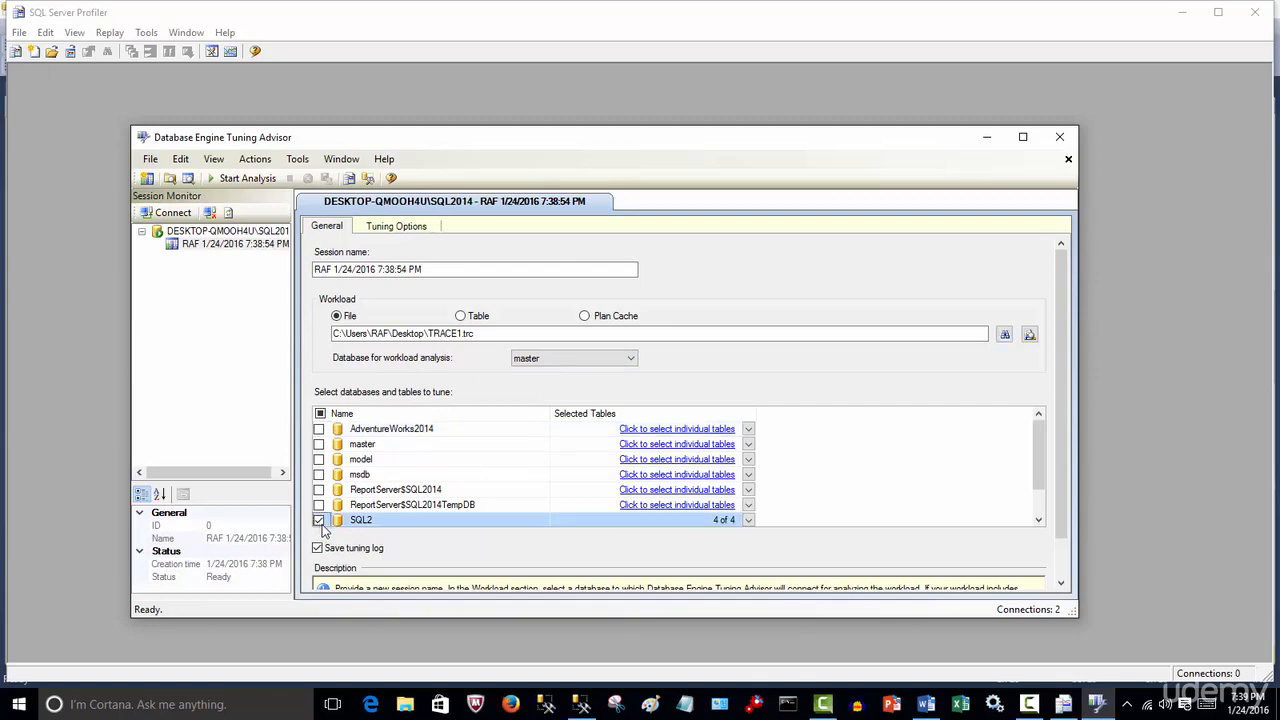
pyautogui.click(750, 521)
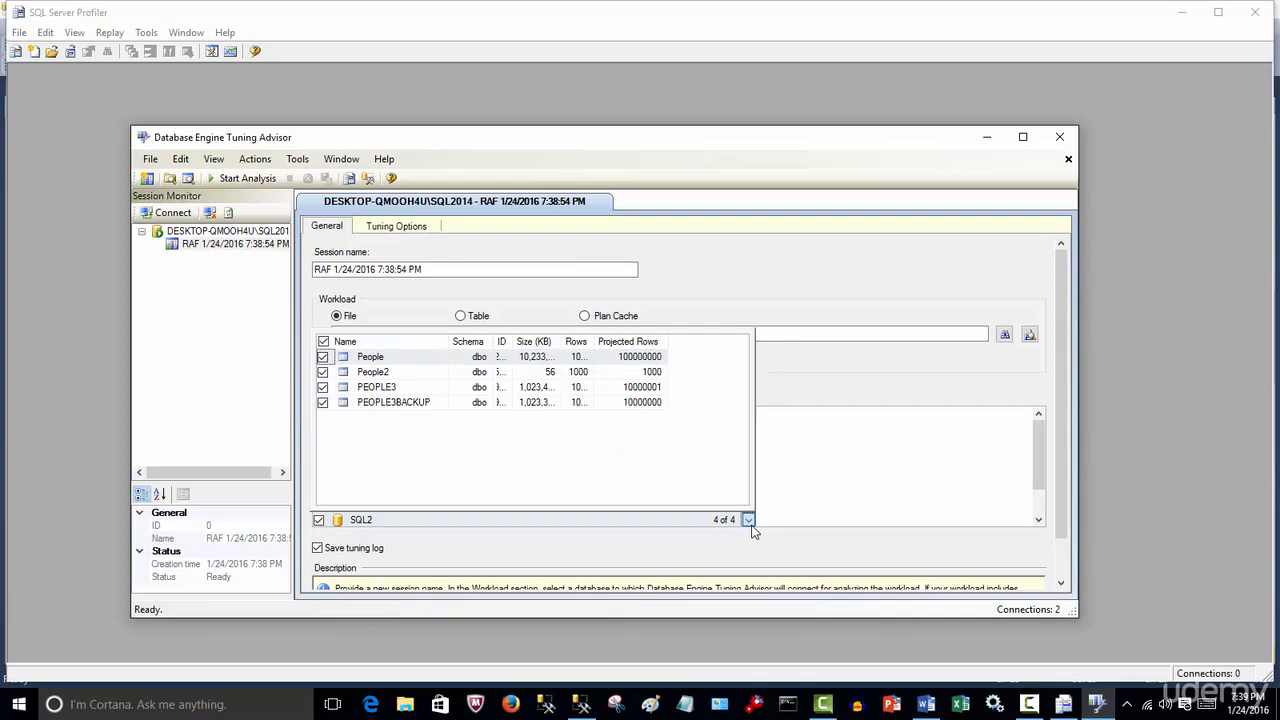
pyautogui.click(752, 527)
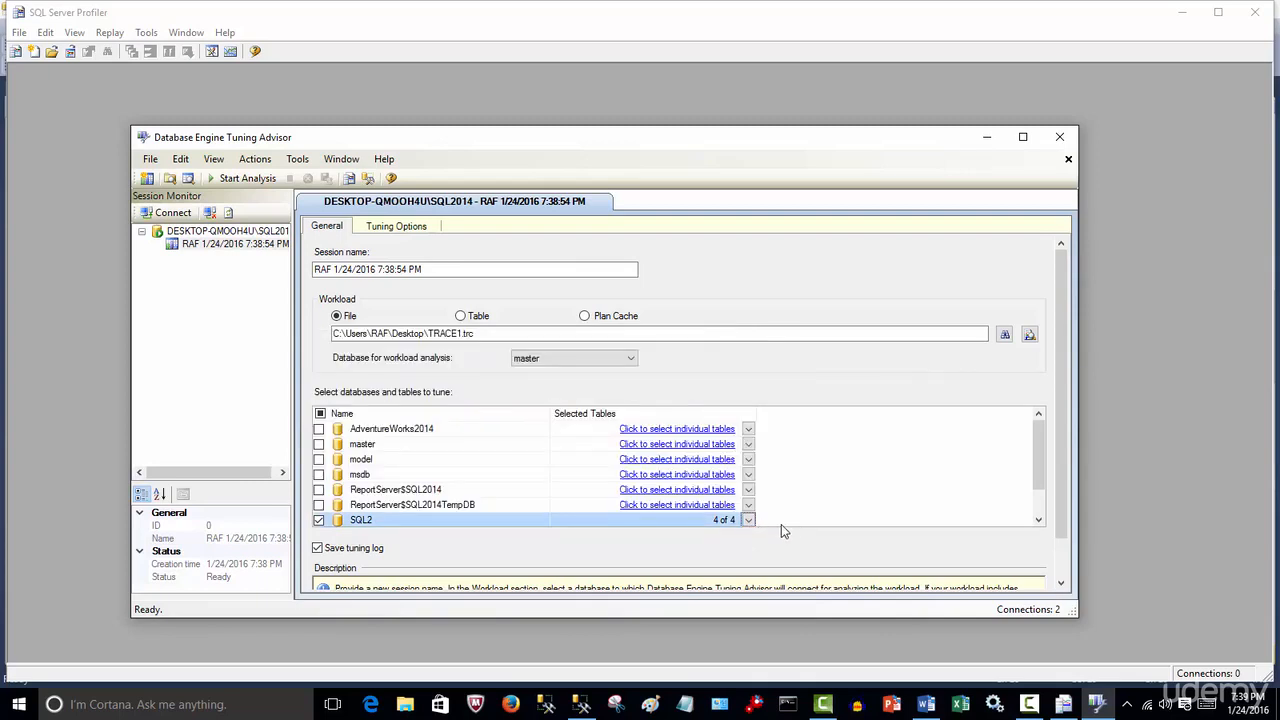
# Review the tuning options and start the analysis
pyautogui.click(416, 228)
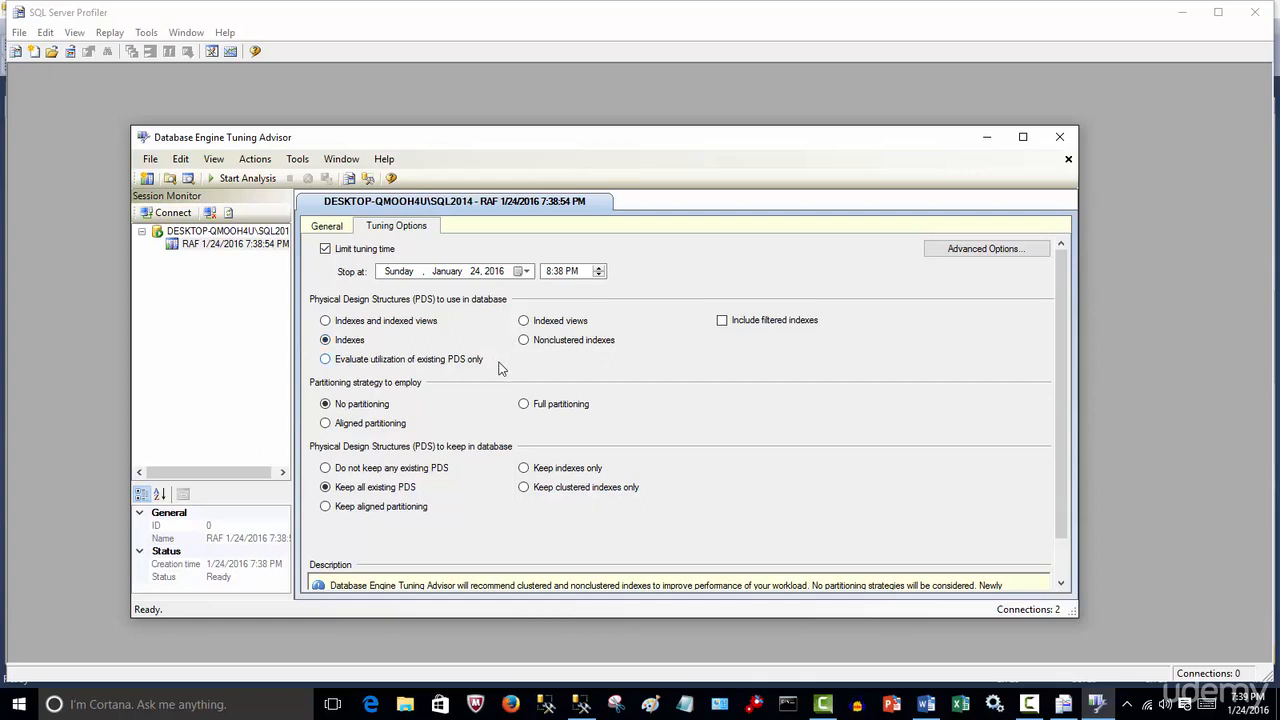
pyautogui.click(246, 178)
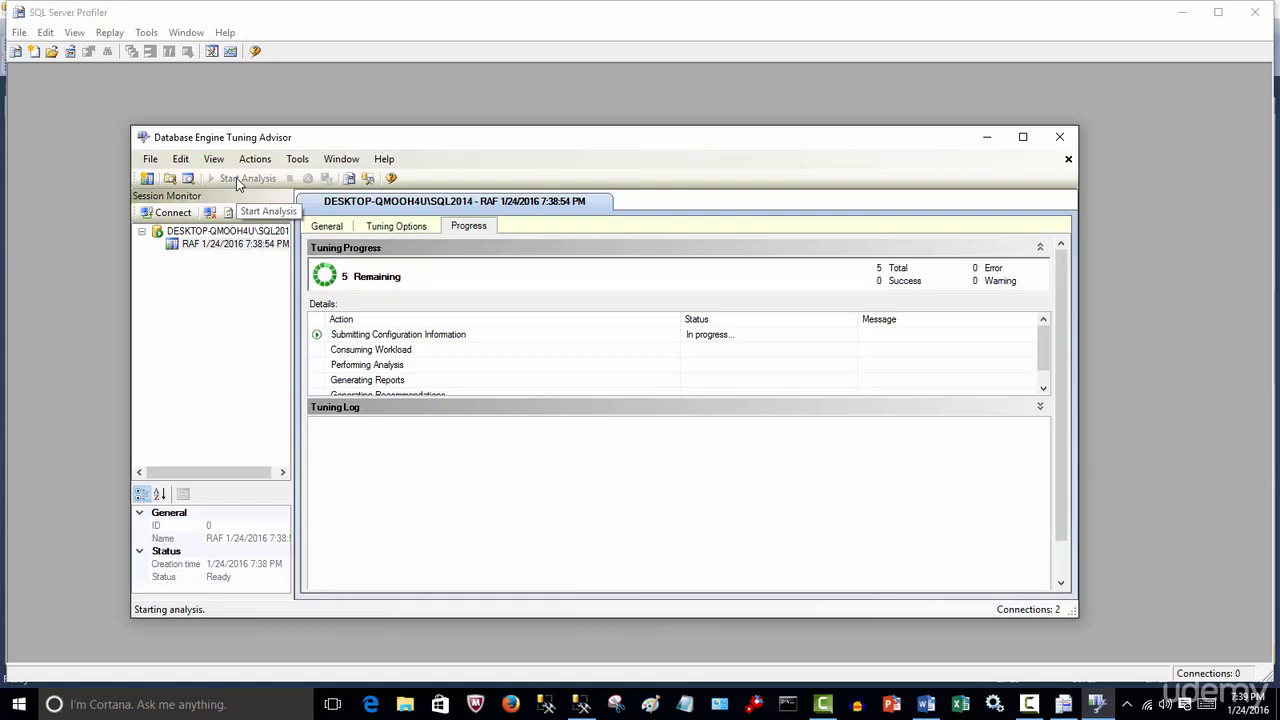
pyautogui.click(330, 226)
pyautogui.click(470, 227)
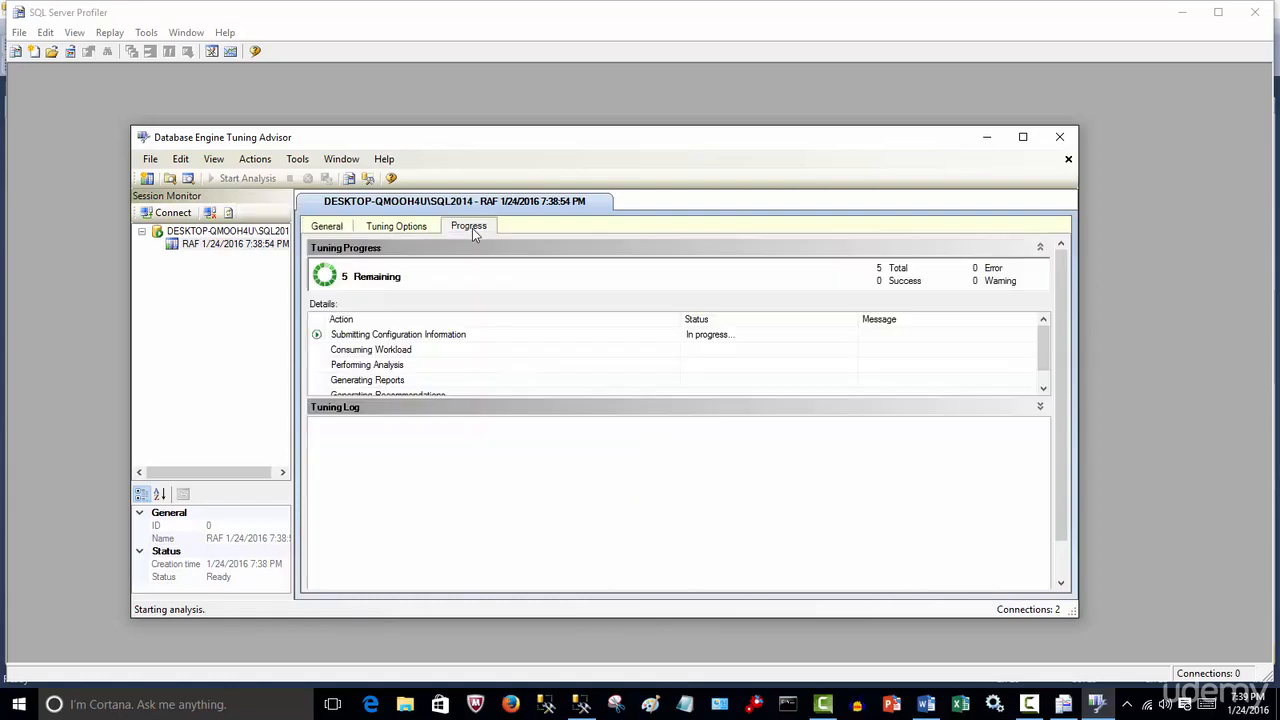
# Preview the SQL script for the recommended clustered index on Lname
pyautogui.click(1023, 137)
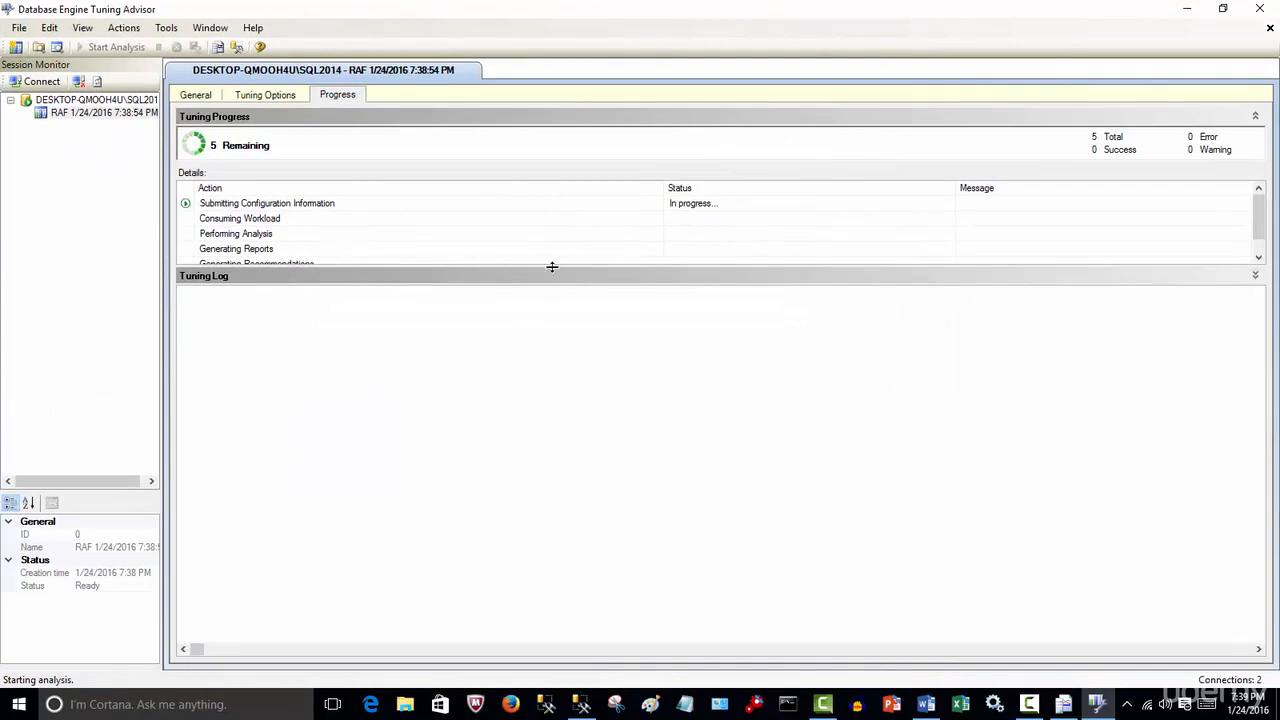
pyautogui.moveTo(551, 266); pyautogui.dragTo(552, 348)
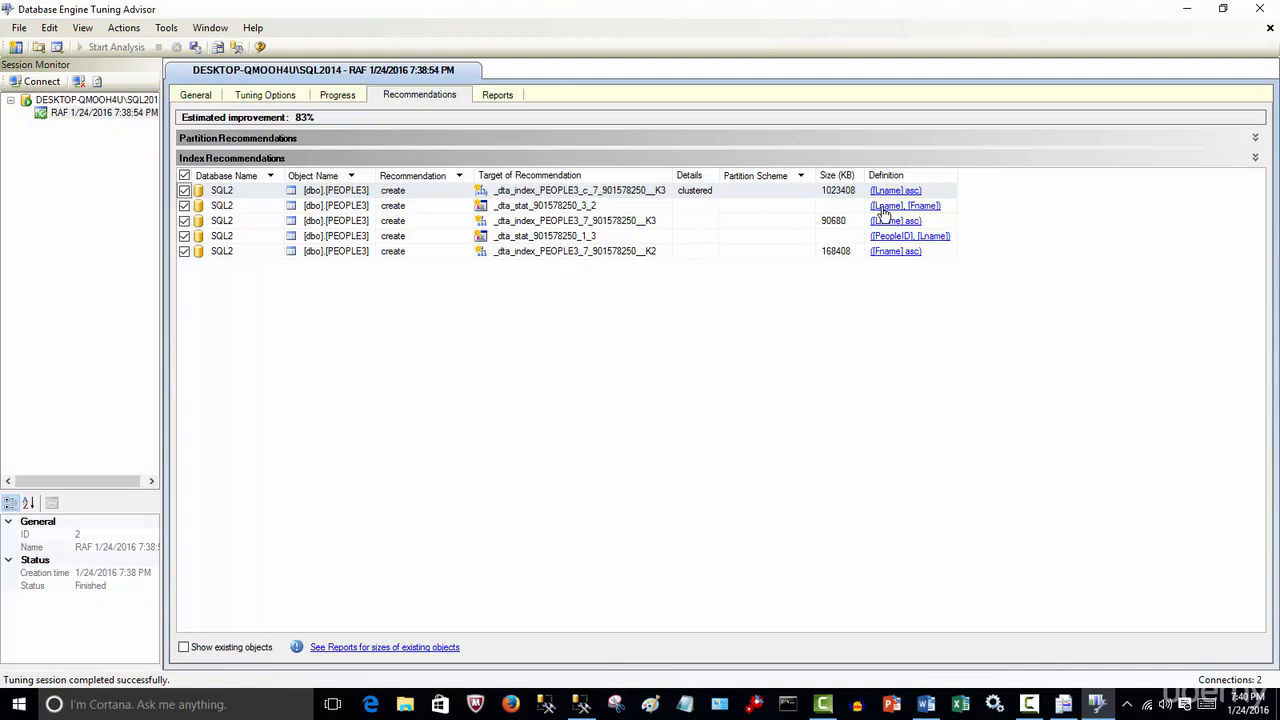
pyautogui.click(908, 191)
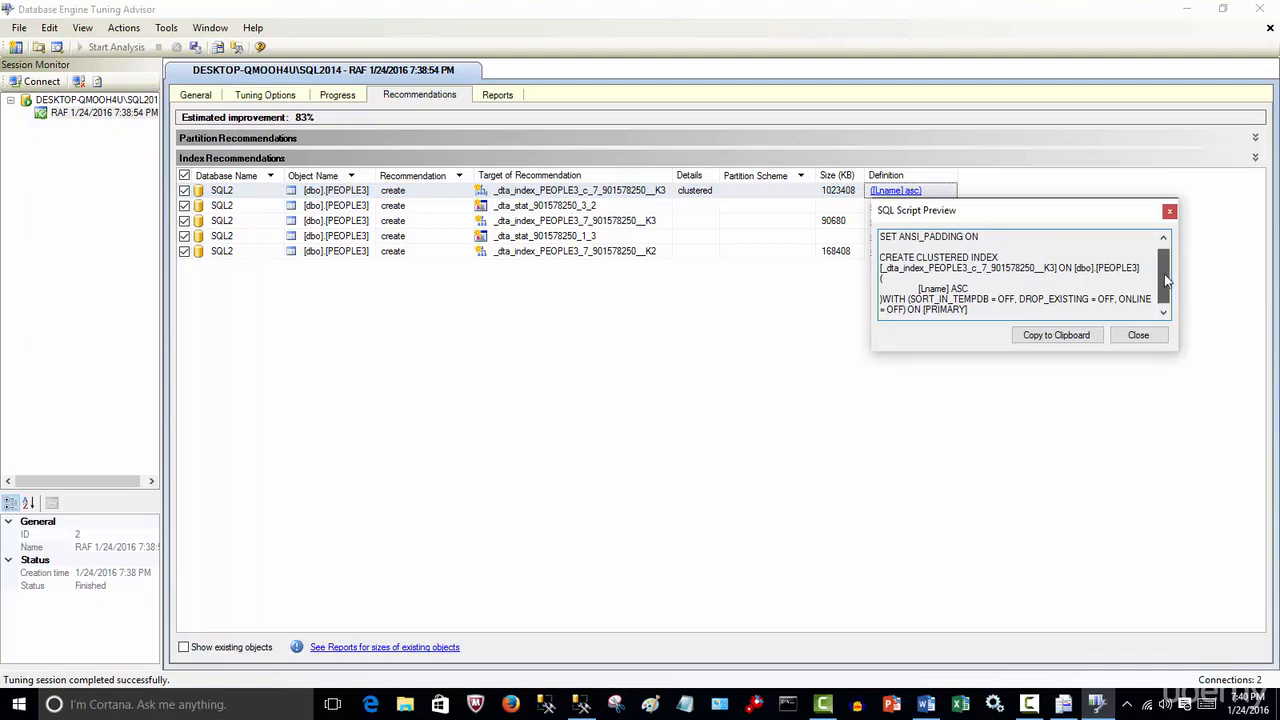
pyautogui.moveTo(1165, 280); pyautogui.dragTo(1165, 271)
pyautogui.click(1138, 336)
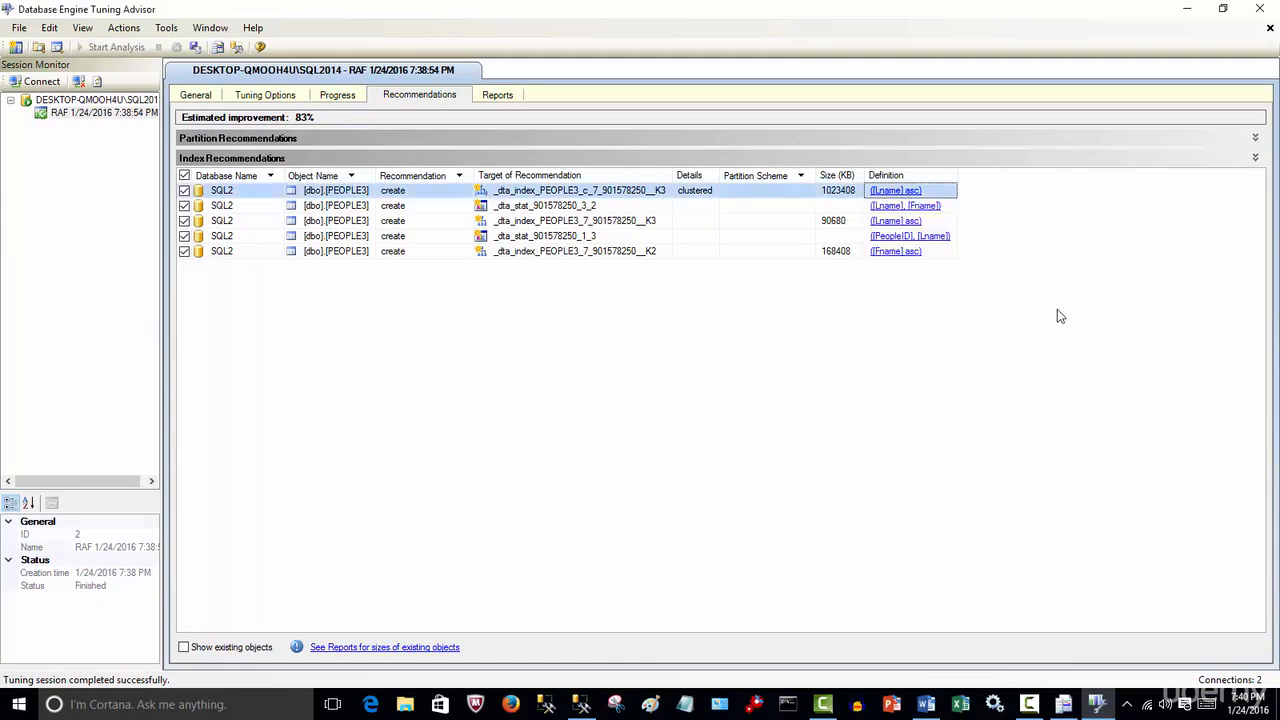
# Preview the SQL scripts for the two recommended statistics and the nonclustered index on Fname
pyautogui.click(905, 205)
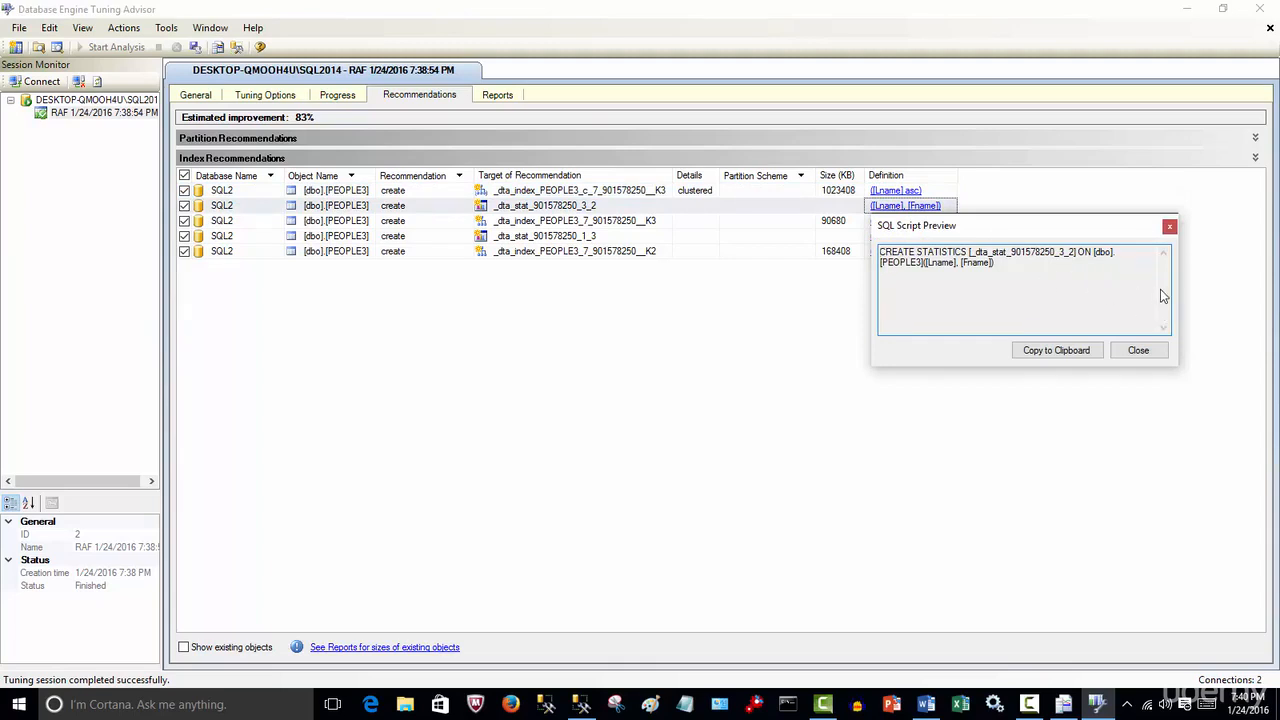
pyautogui.click(1168, 227)
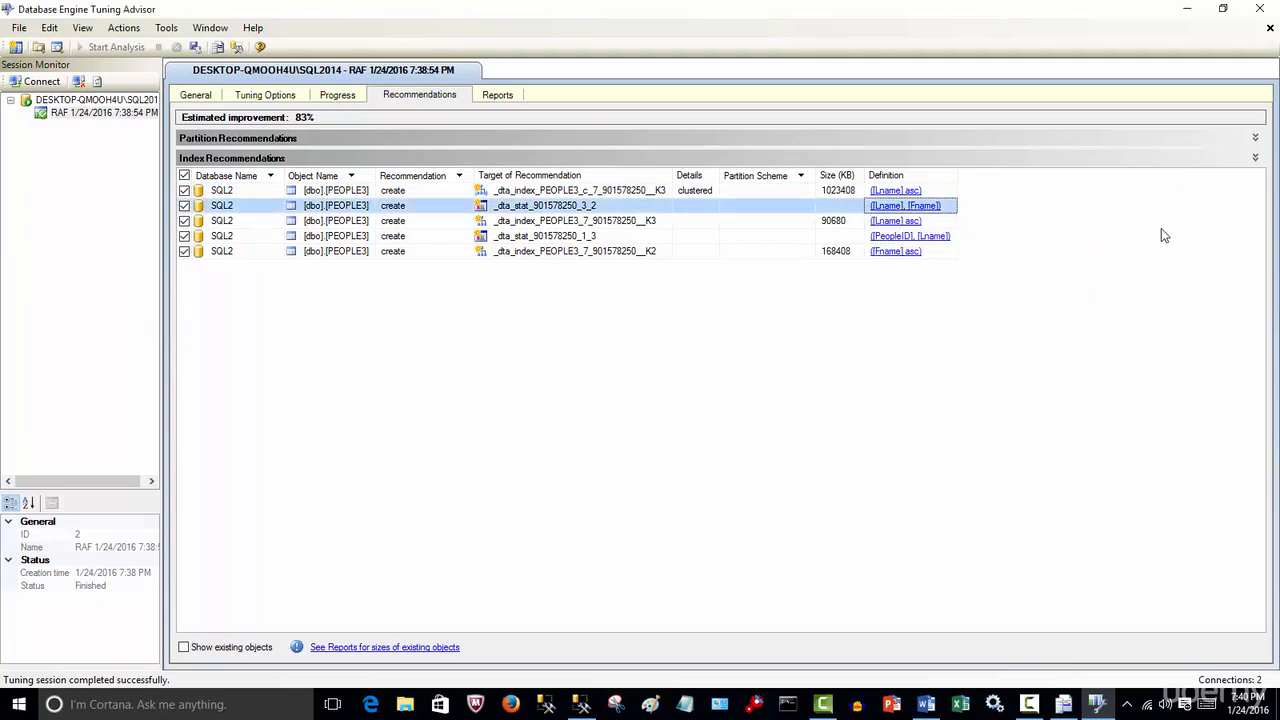
pyautogui.click(940, 240)
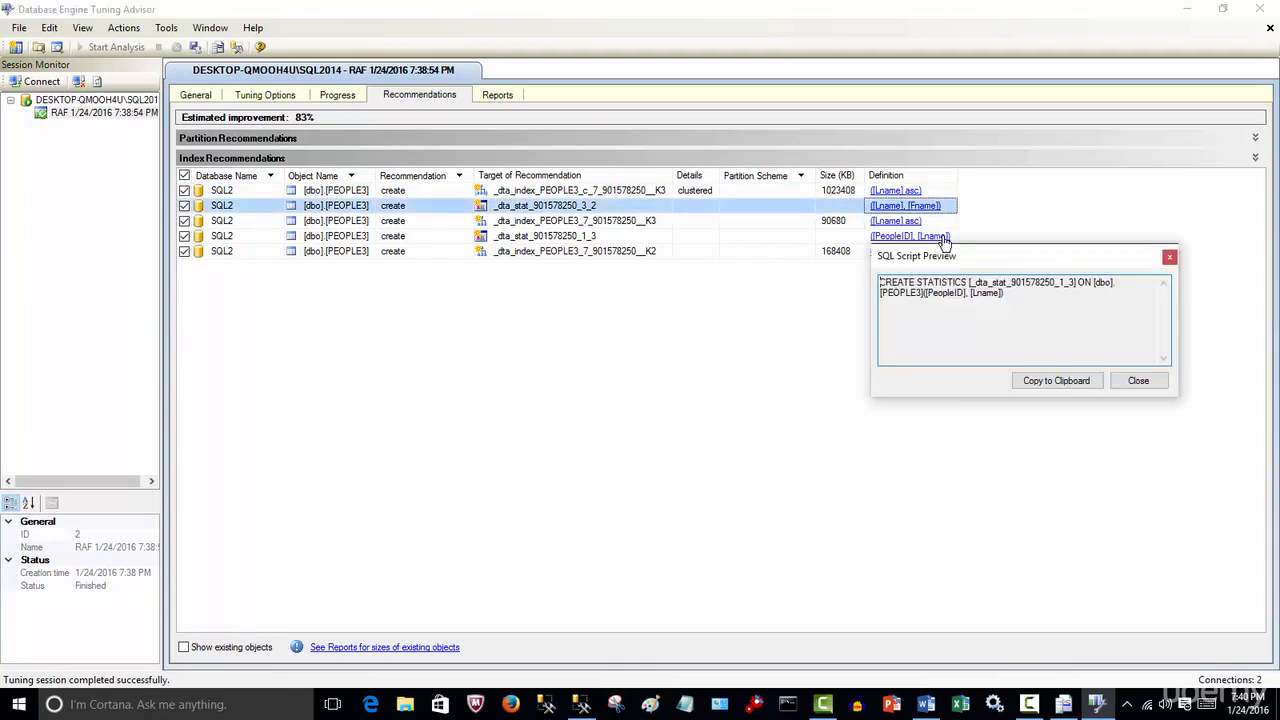
pyautogui.click(1169, 257)
pyautogui.click(908, 251)
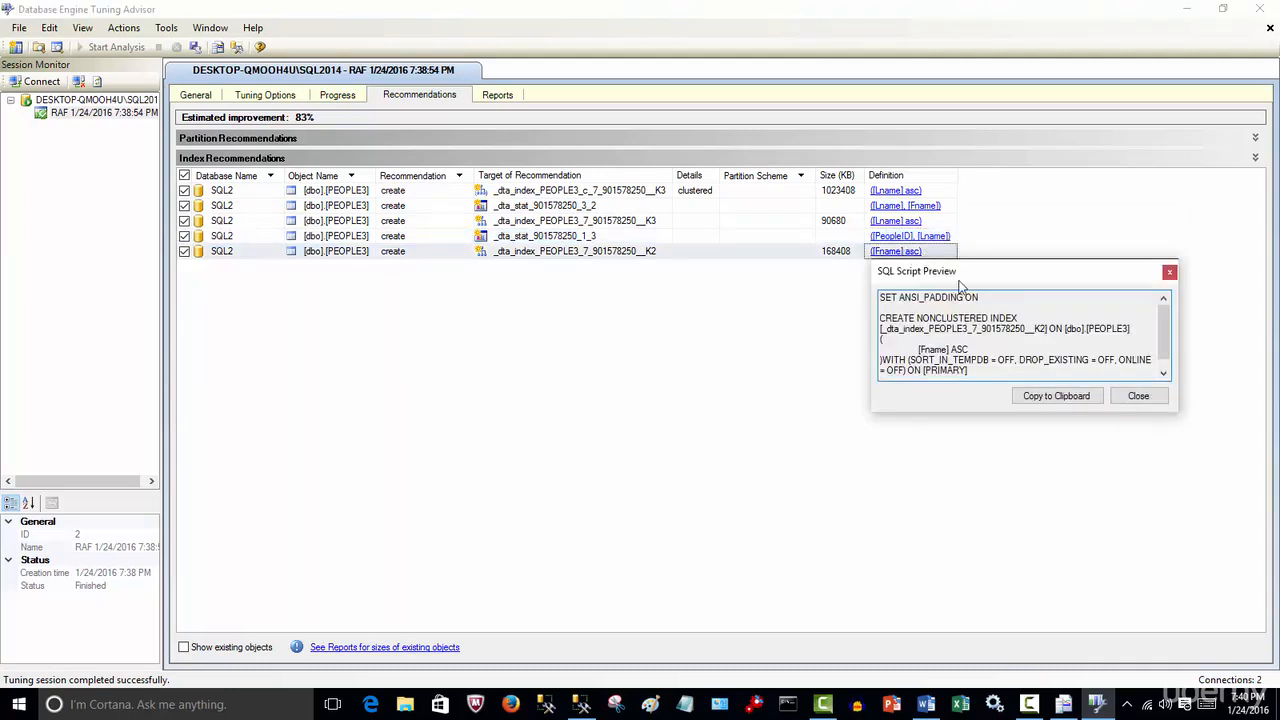
pyautogui.click(1138, 396)
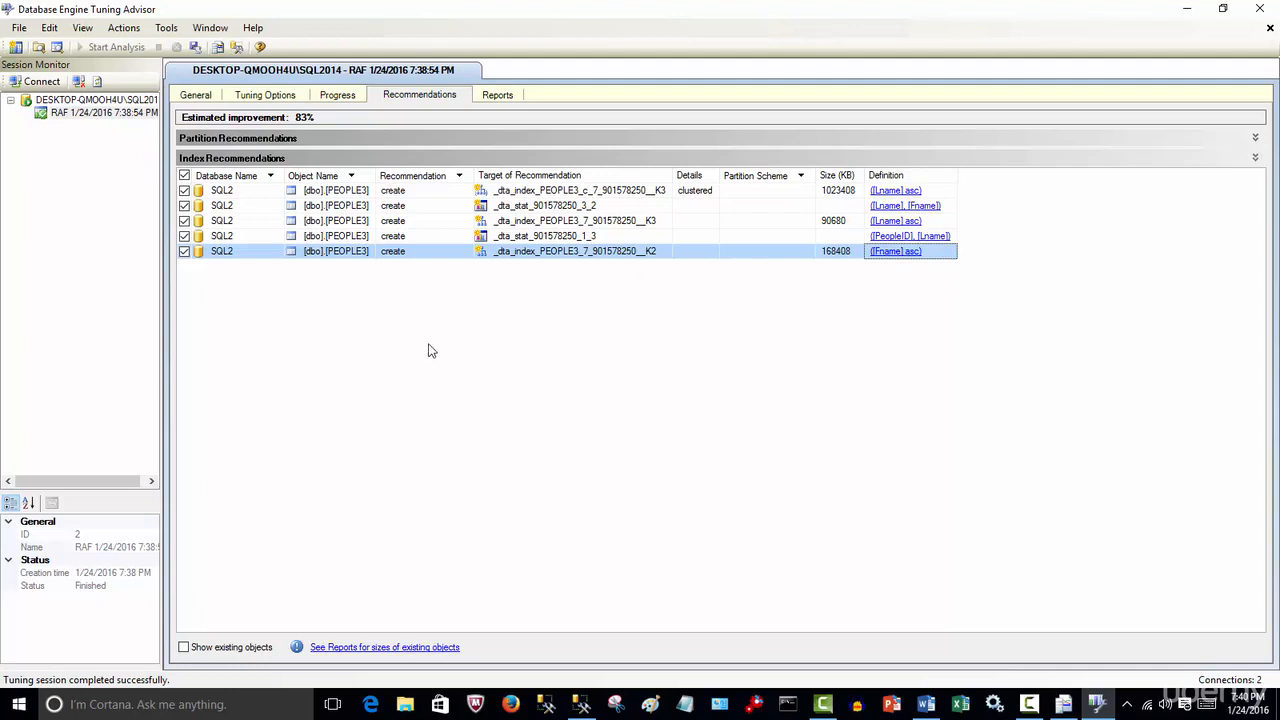
# Apply all the index recommendations to the SQL2 database immediately
pyautogui.click(459, 176)
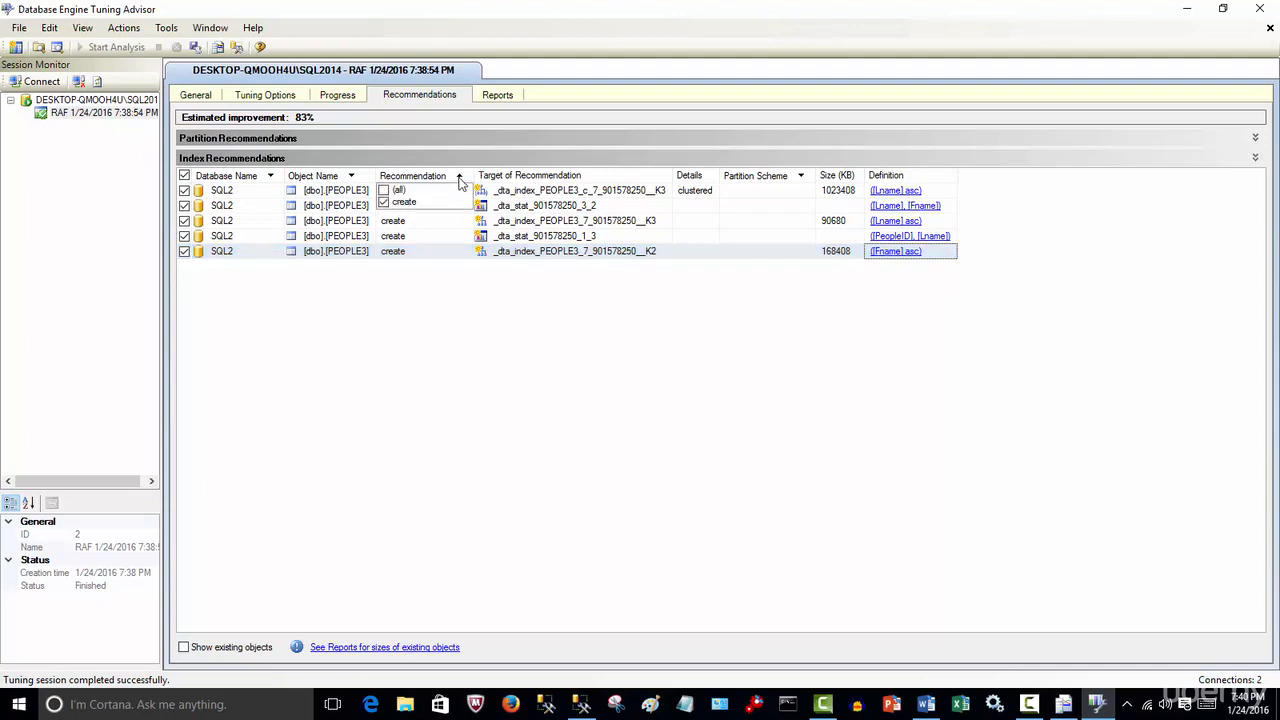
pyautogui.click(459, 181)
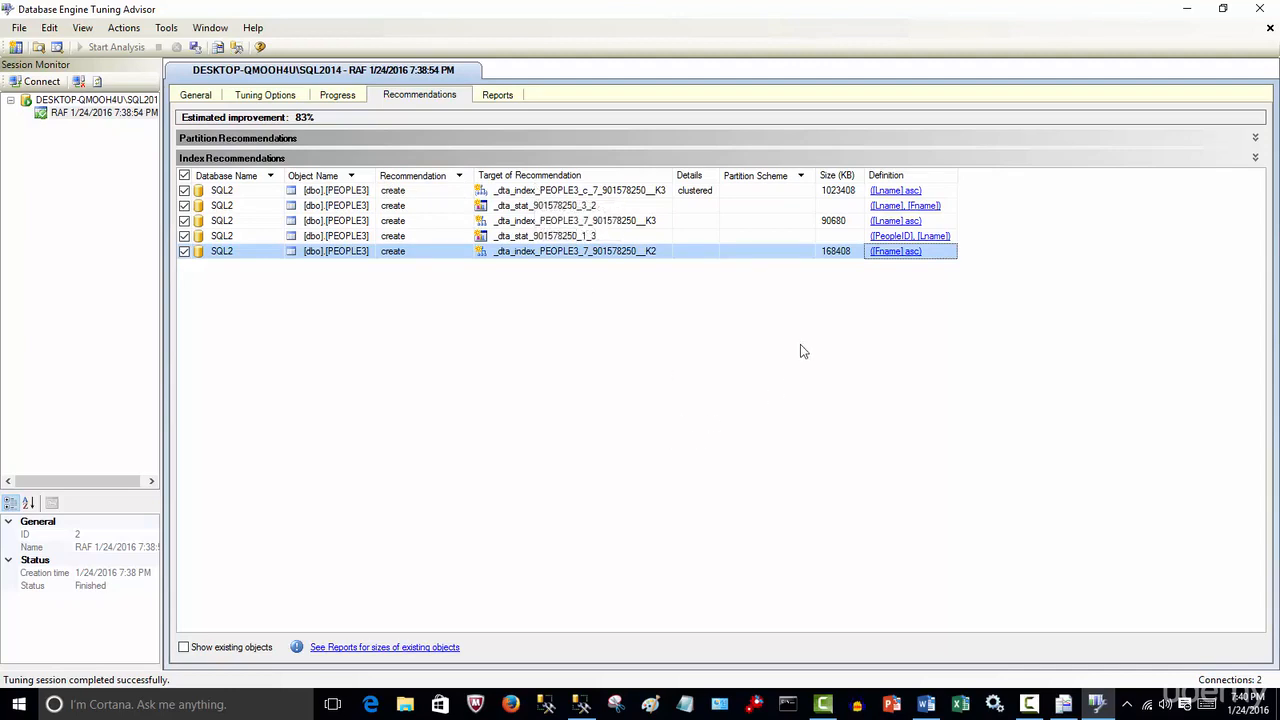
pyautogui.click(132, 33)
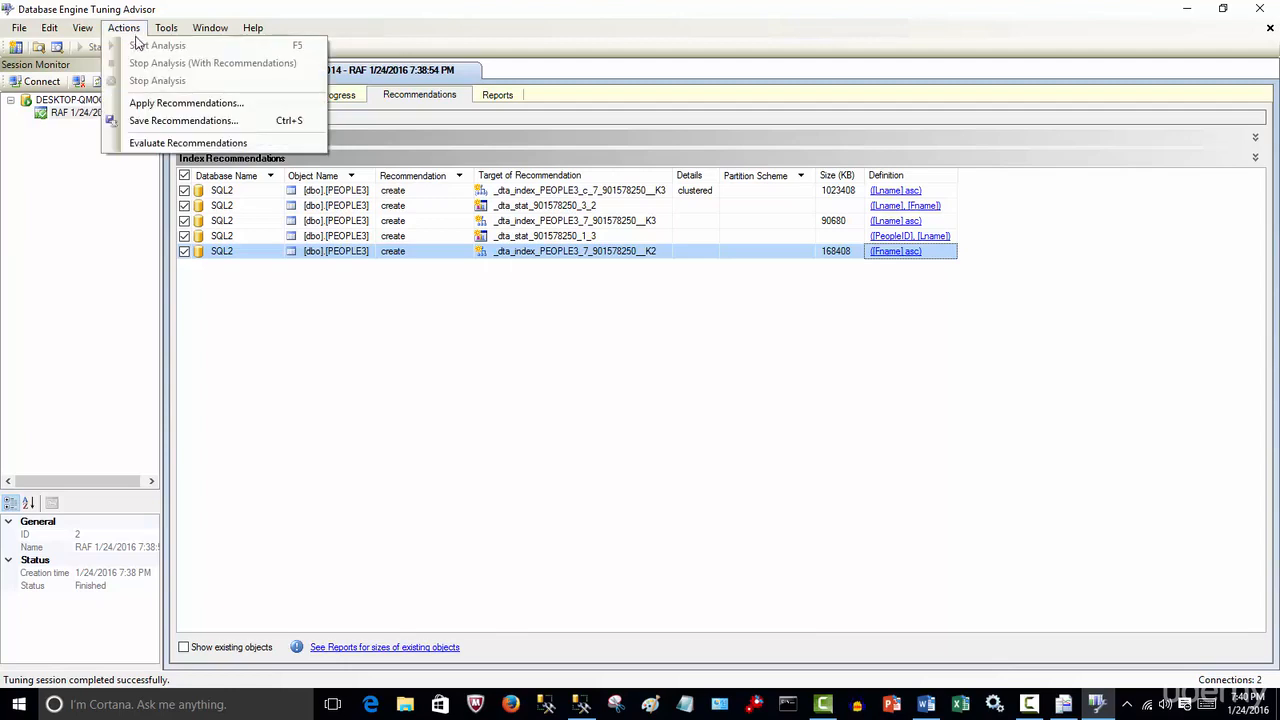
pyautogui.click(232, 104)
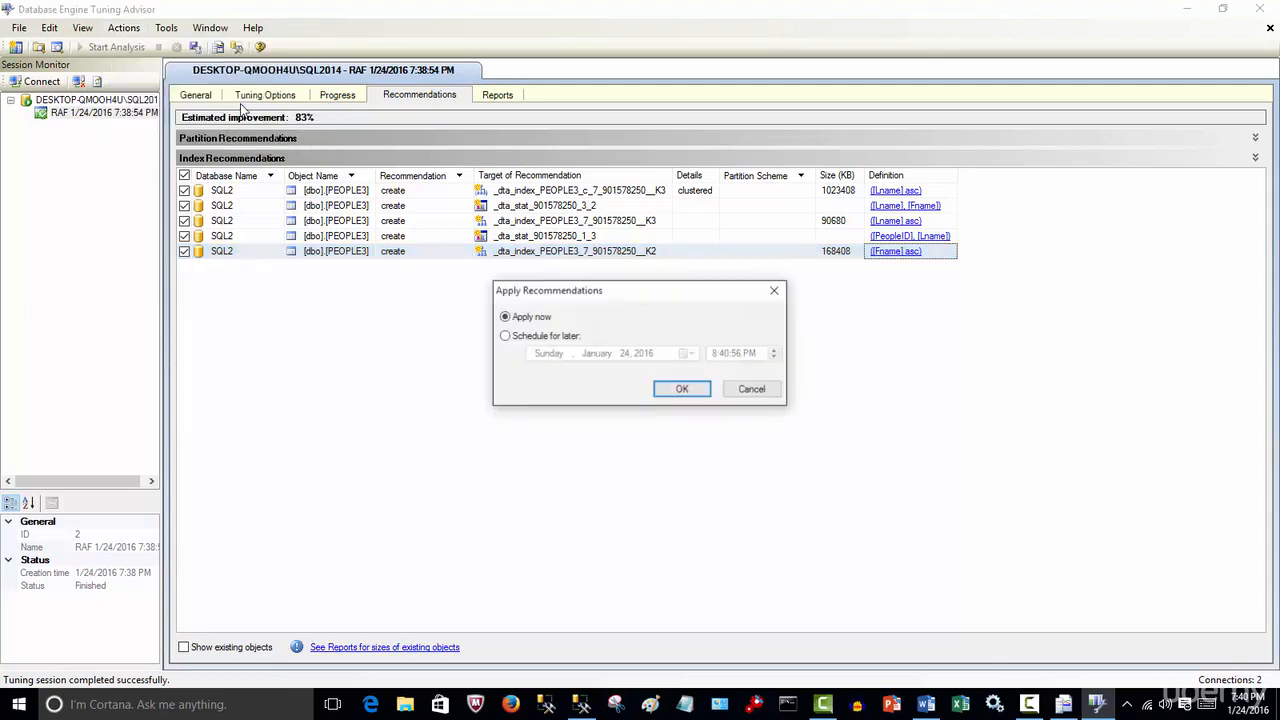
pyautogui.click(665, 390)
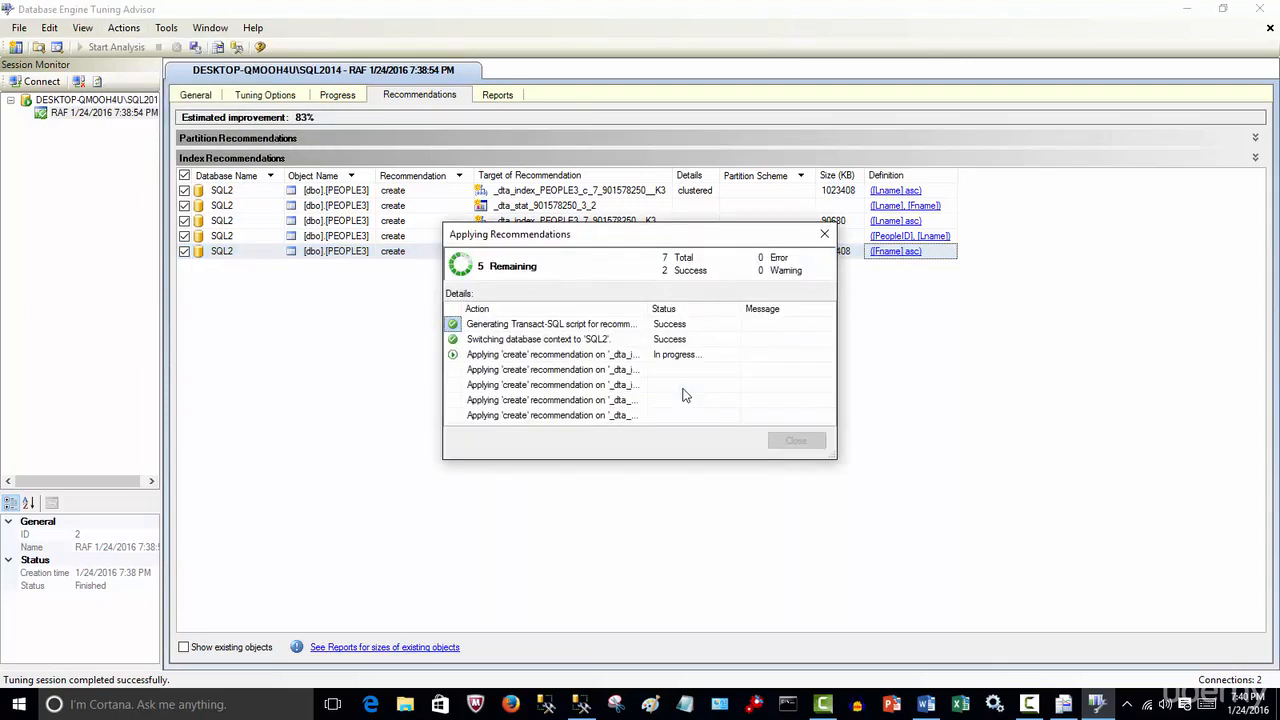
# Widen the progress columns to follow each applied recommendation, then close the progress dialog
pyautogui.moveTo(650, 308); pyautogui.dragTo(765, 309)
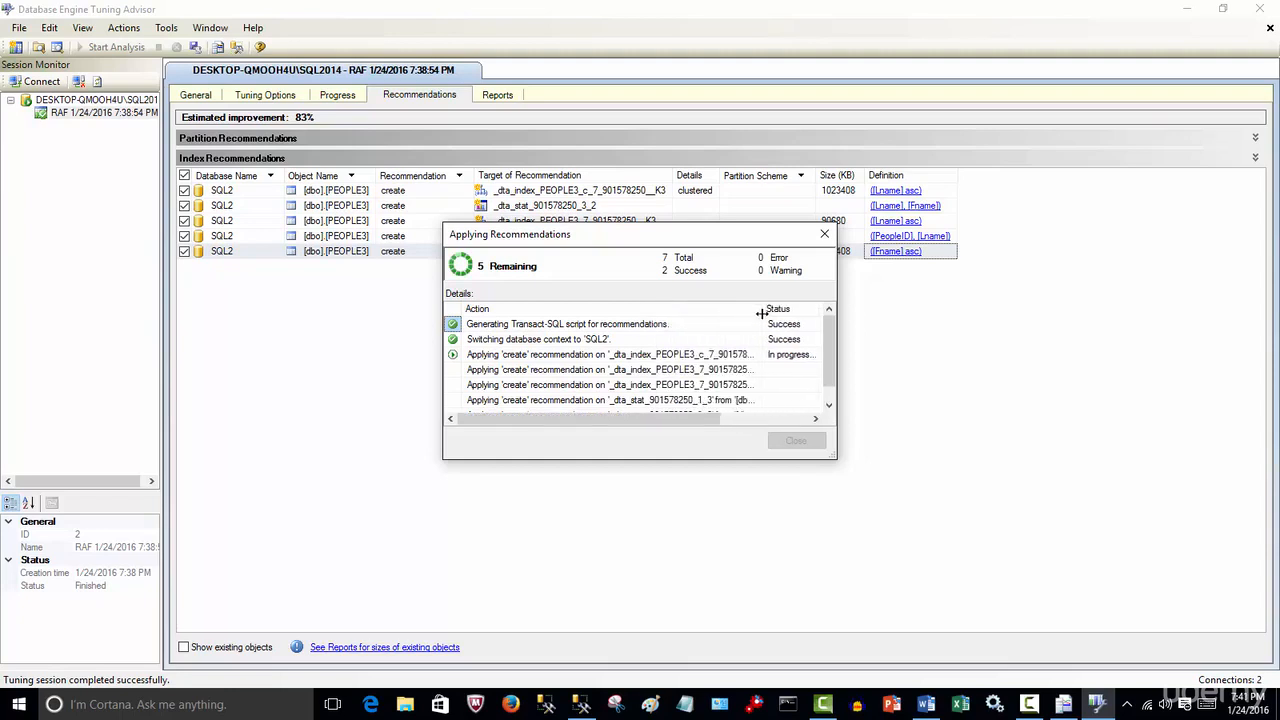
pyautogui.moveTo(836, 458); pyautogui.dragTo(988, 539)
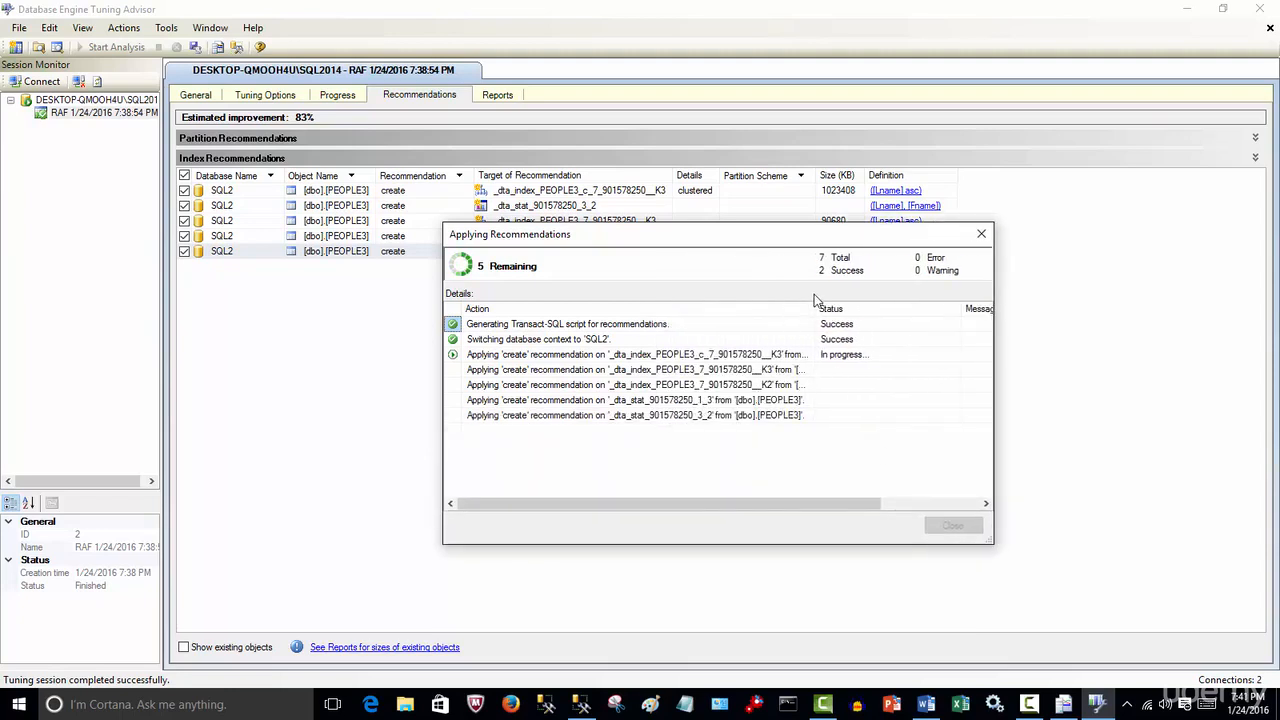
pyautogui.moveTo(818, 323); pyautogui.dragTo(907, 323)
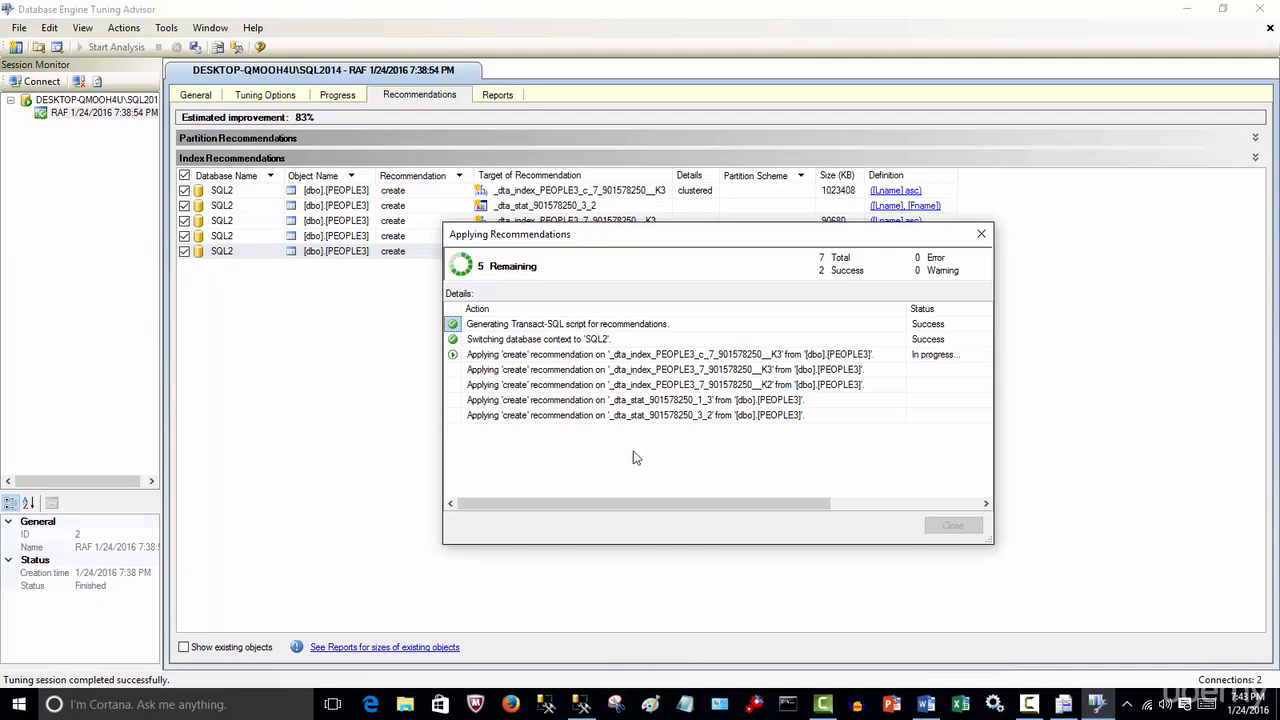
pyautogui.click(1030, 706)
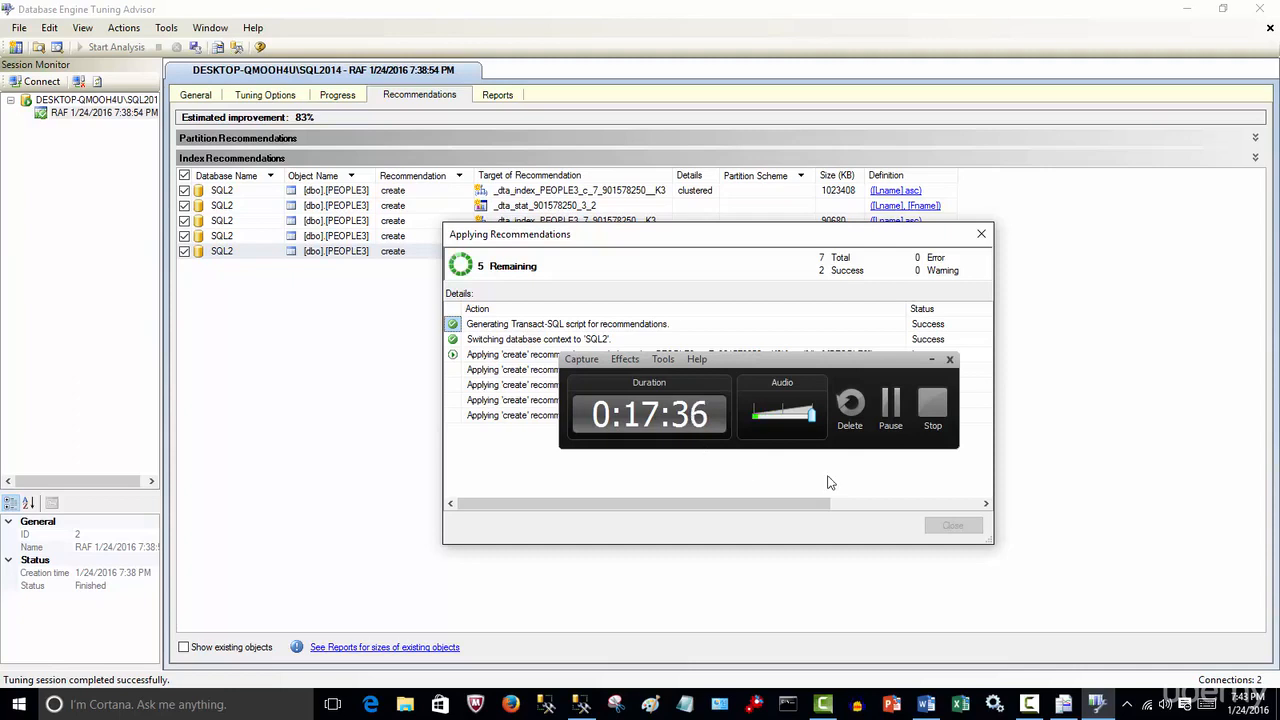
pyautogui.click(890, 408)
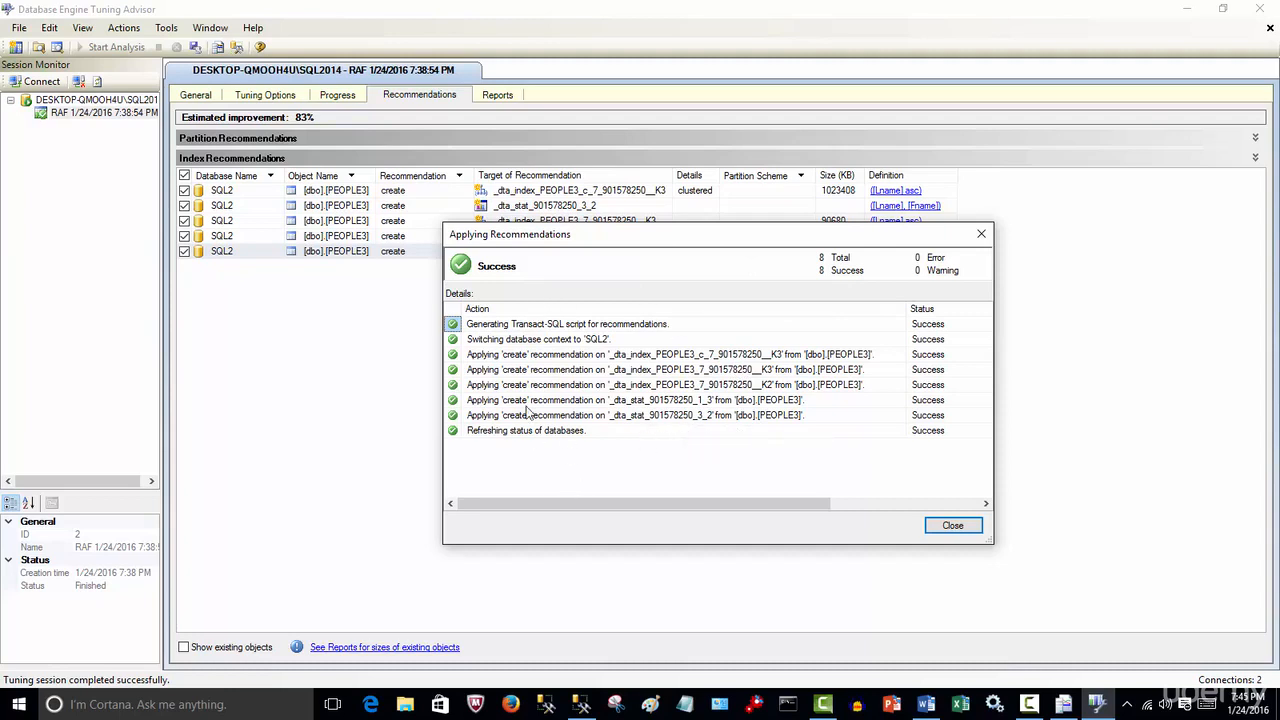
pyautogui.click(968, 527)
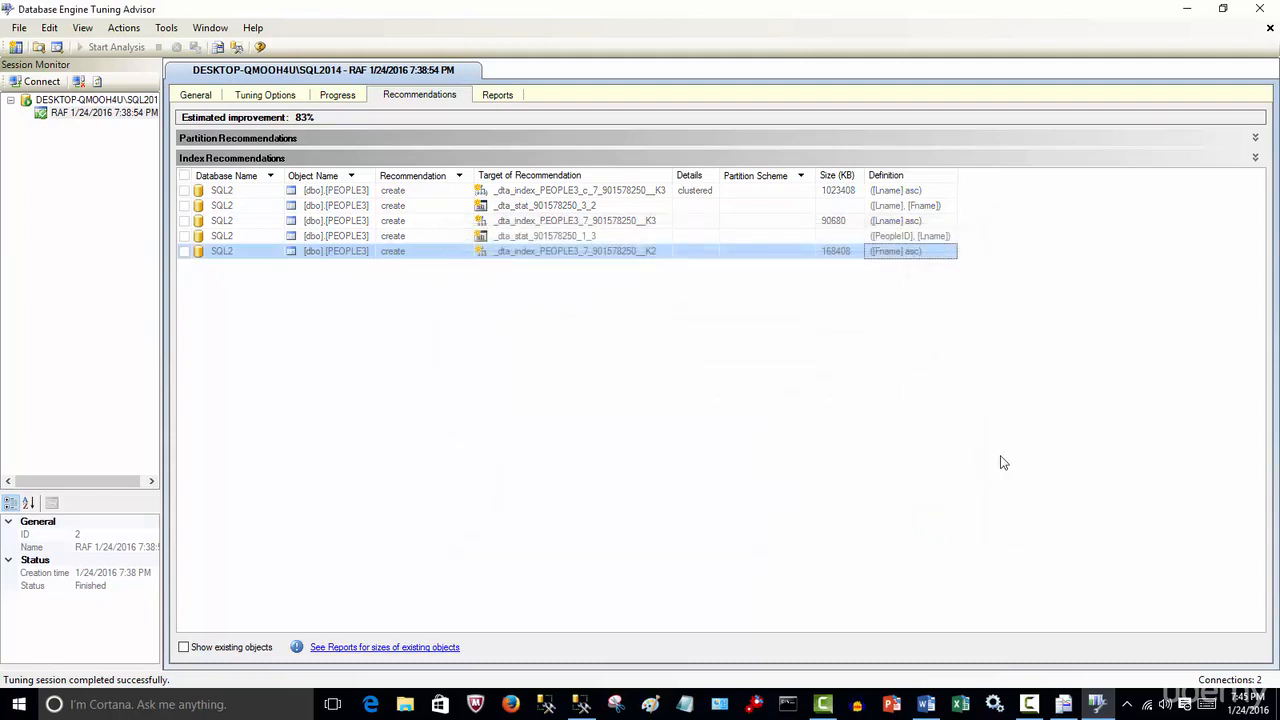
# Close the Tuning Advisor and expand the PEOPLE3 table's Indexes folder in Object Explorer
pyautogui.click(1270, 29)
pyautogui.click(1259, 8)
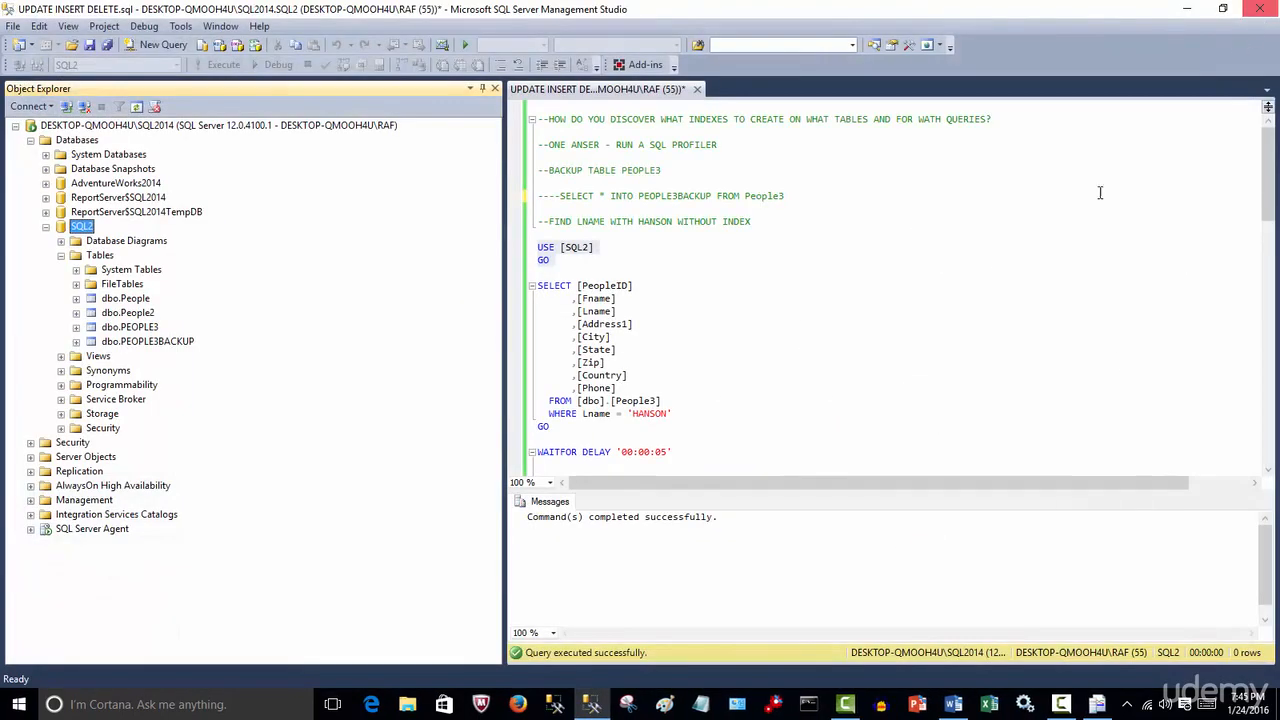
pyautogui.click(76, 328)
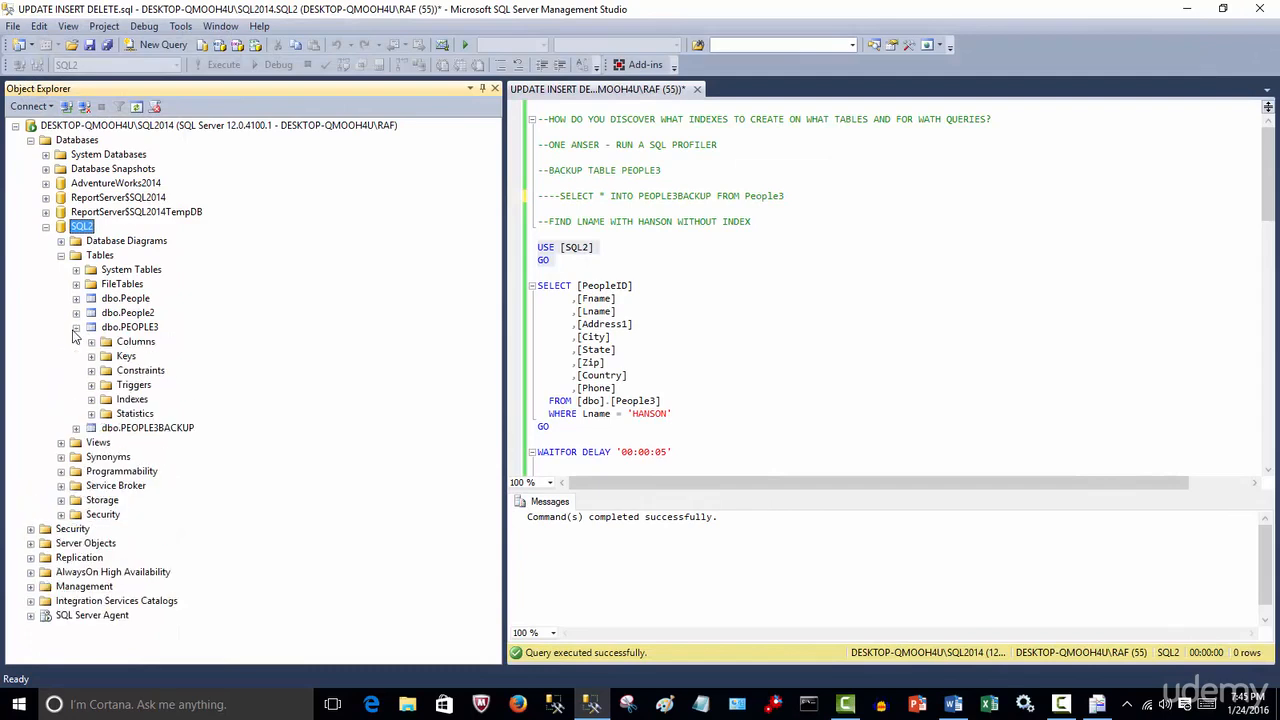
pyautogui.click(91, 399)
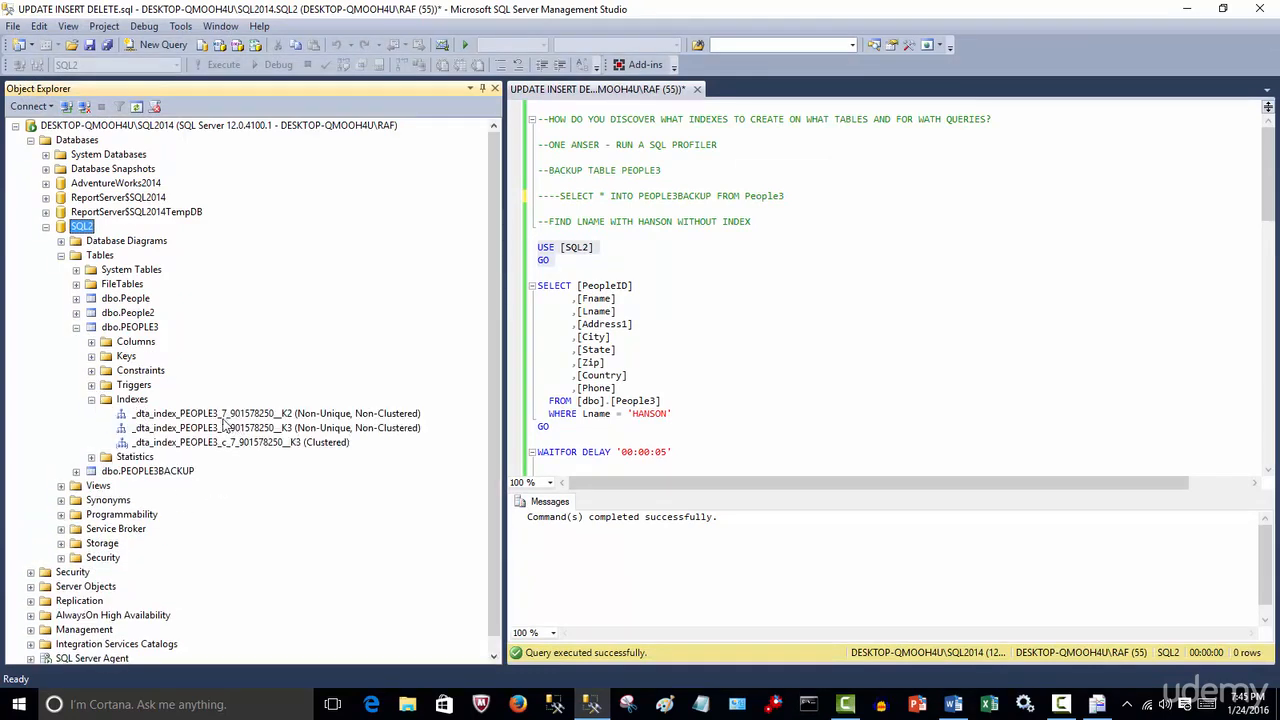
pyautogui.click(790, 411)
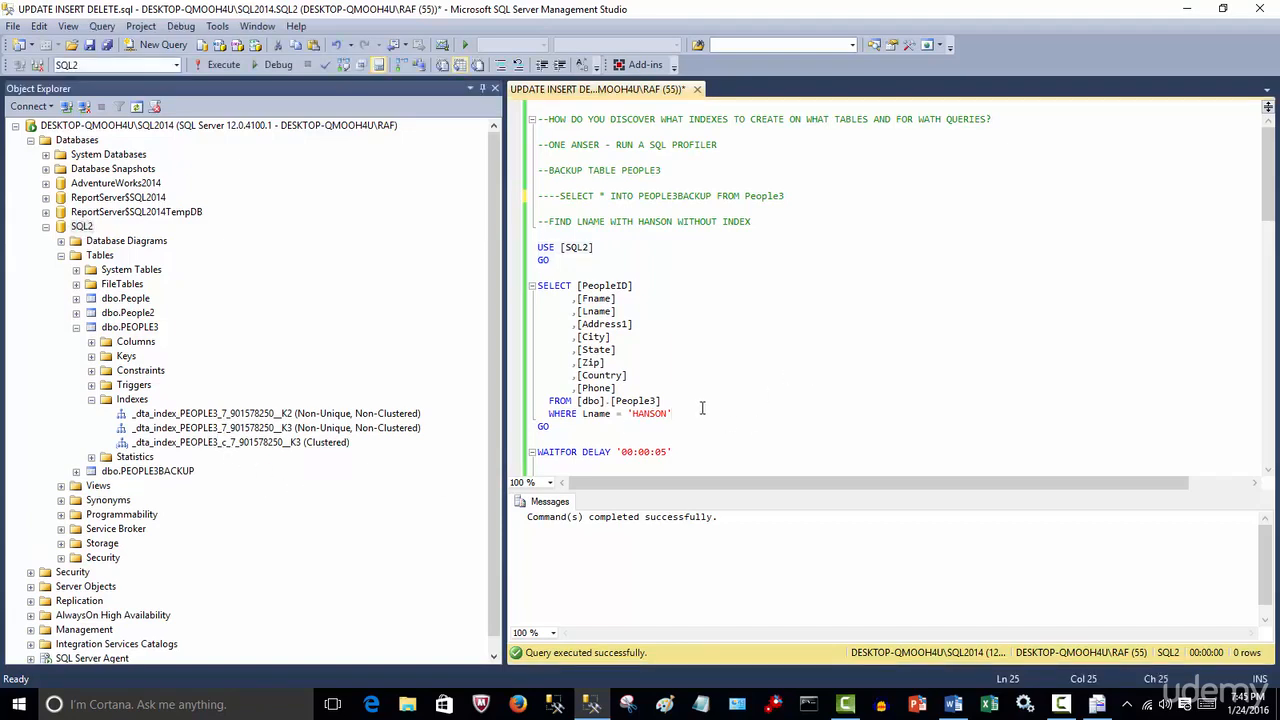
# Run the query selecting people with Lname HANSON from People3
pyautogui.scroll(-1, 702, 408)
pyautogui.moveTo(540, 401); pyautogui.dragTo(486, 211)
pyautogui.click(222, 64)
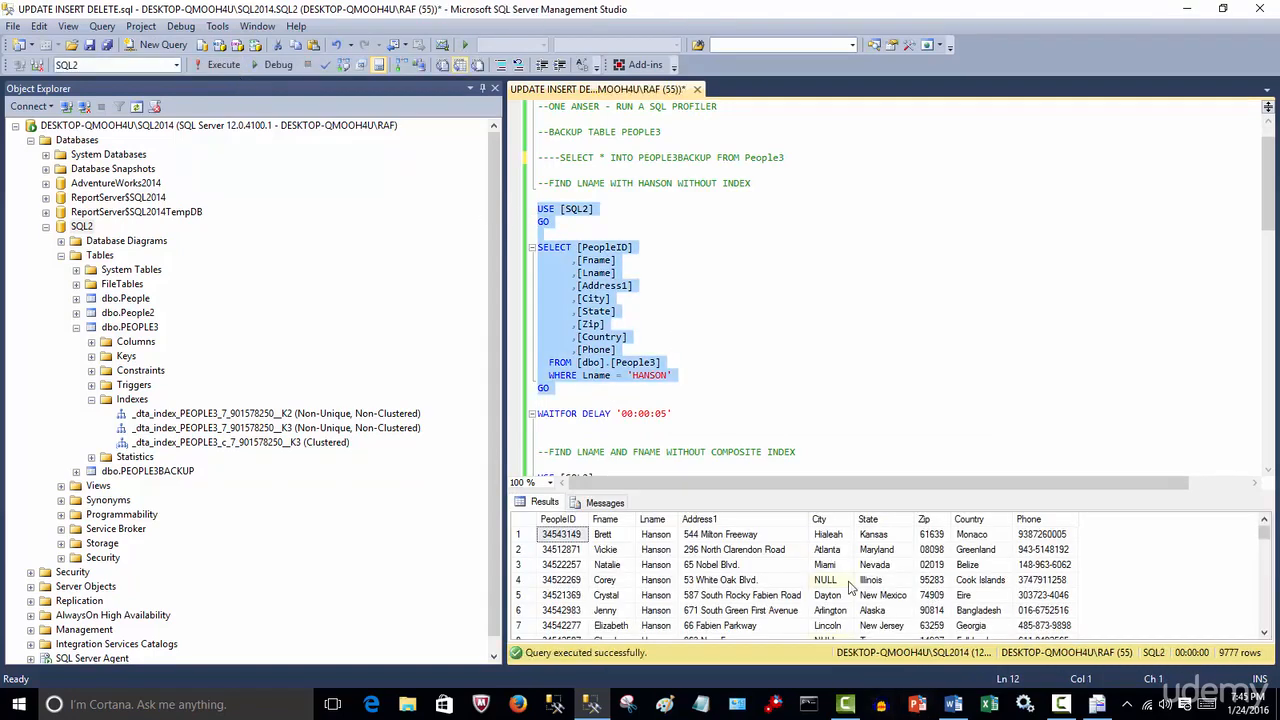
pyautogui.click(660, 523)
pyautogui.click(660, 523)
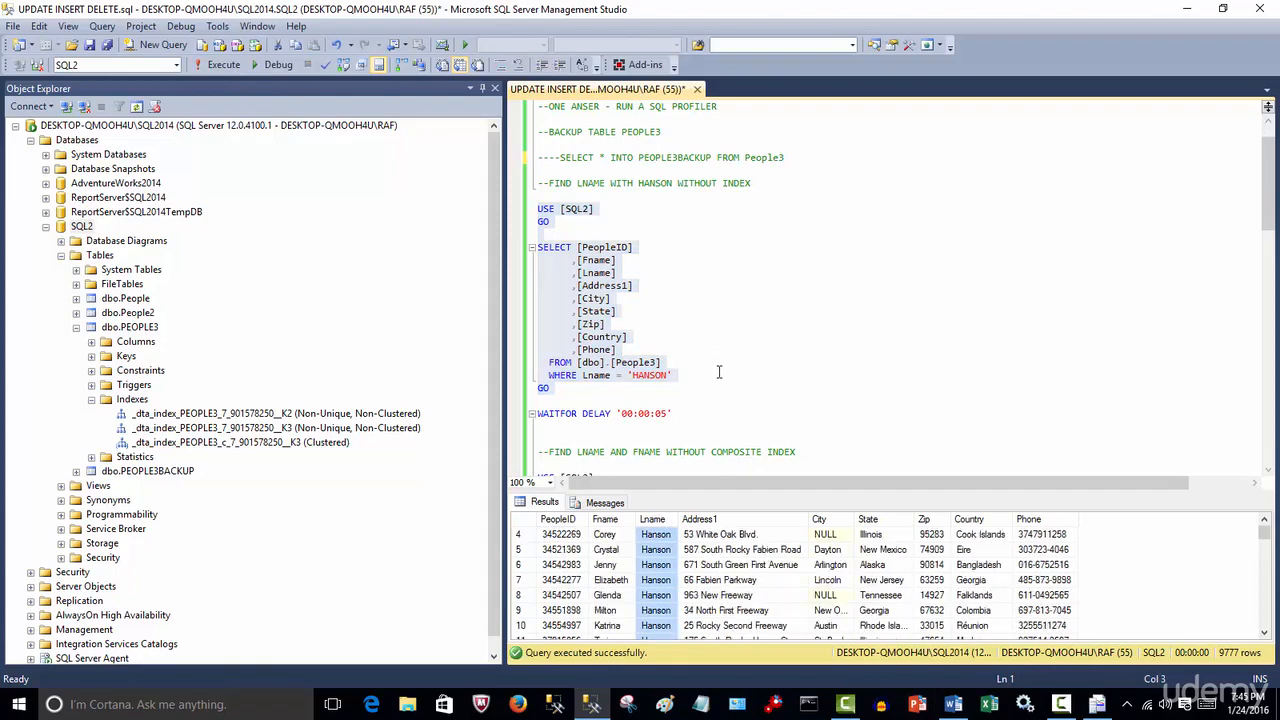
pyautogui.click(726, 375)
# Run the query selecting people with Lname HANSON or Fname EVA
pyautogui.scroll(1, 726, 375)
pyautogui.scroll(-8, 726, 375)
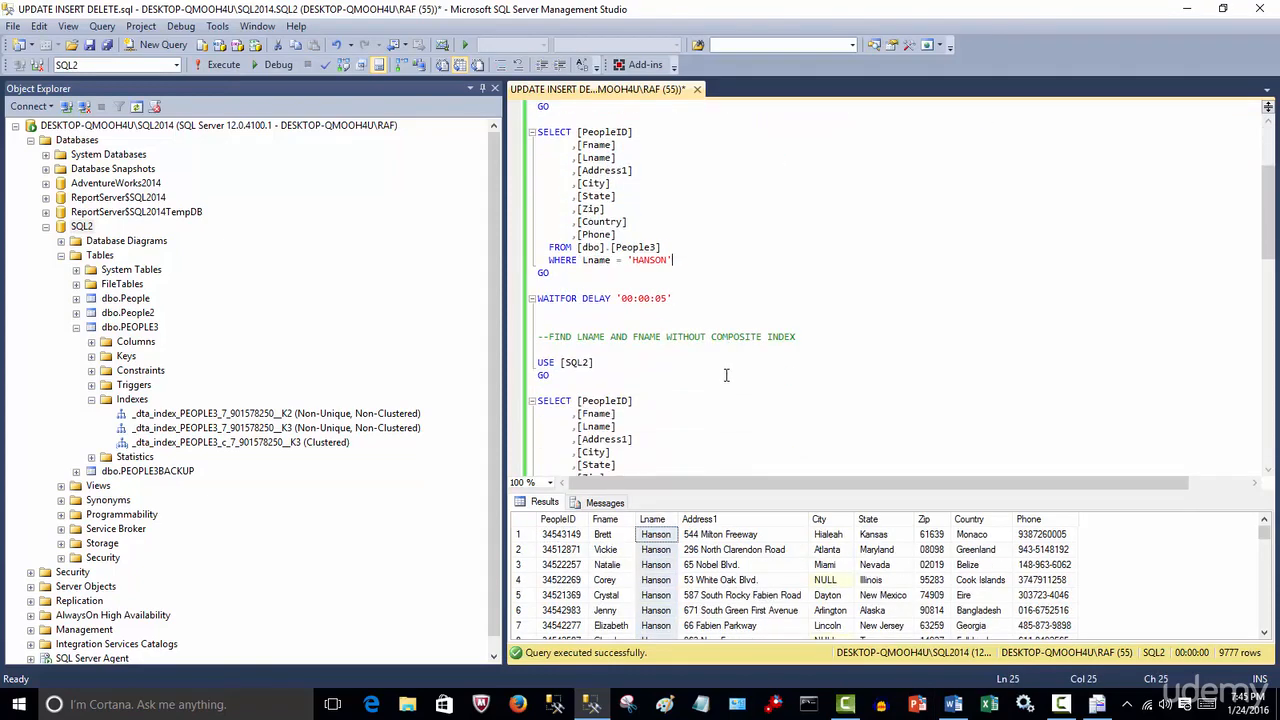
pyautogui.click(634, 400)
pyautogui.moveTo(538, 400); pyautogui.dragTo(537, 208)
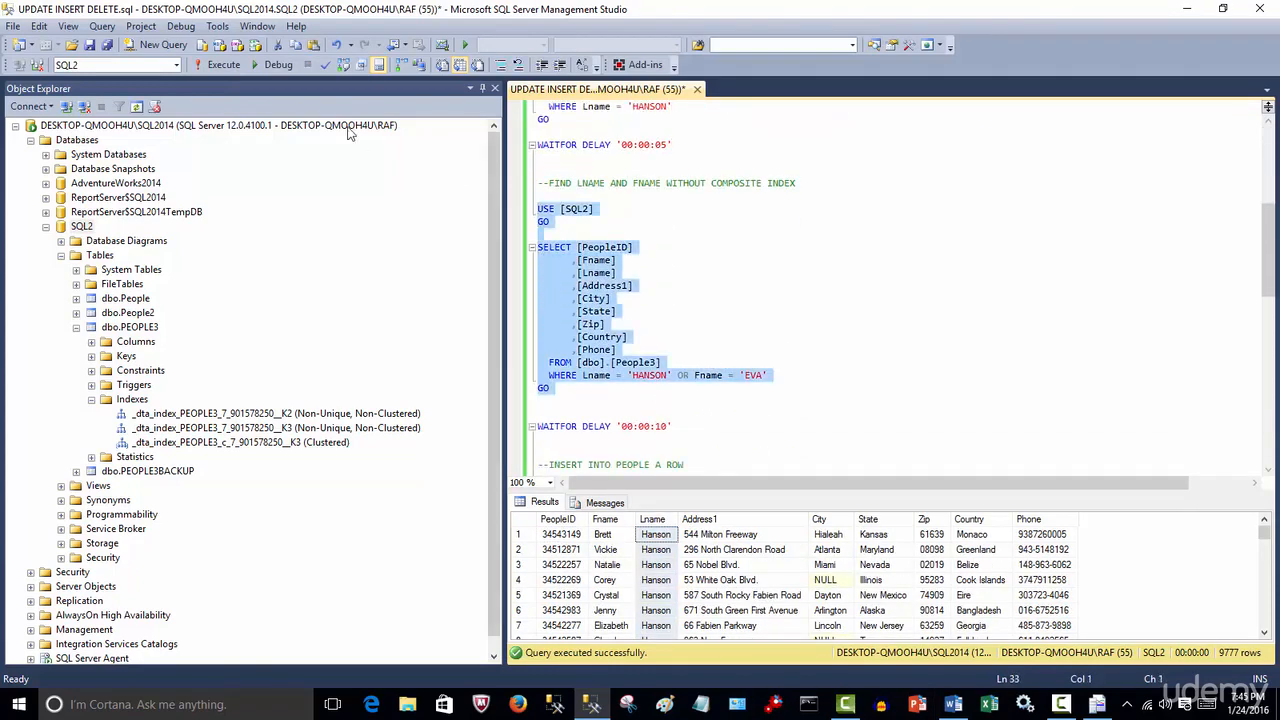
pyautogui.click(223, 64)
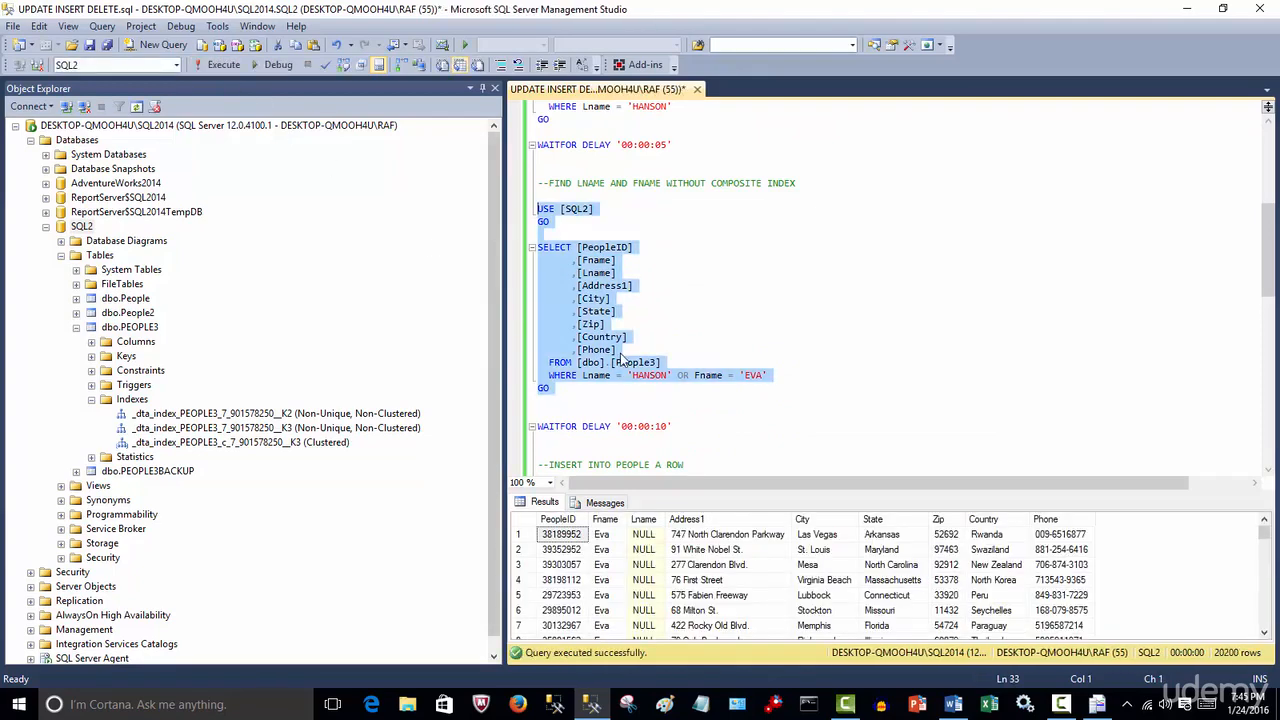
# Run the query selecting all People3 rows with Lname SUPERMAN
pyautogui.scroll(-6, 625, 352)
pyautogui.scroll(-2, 626, 352)
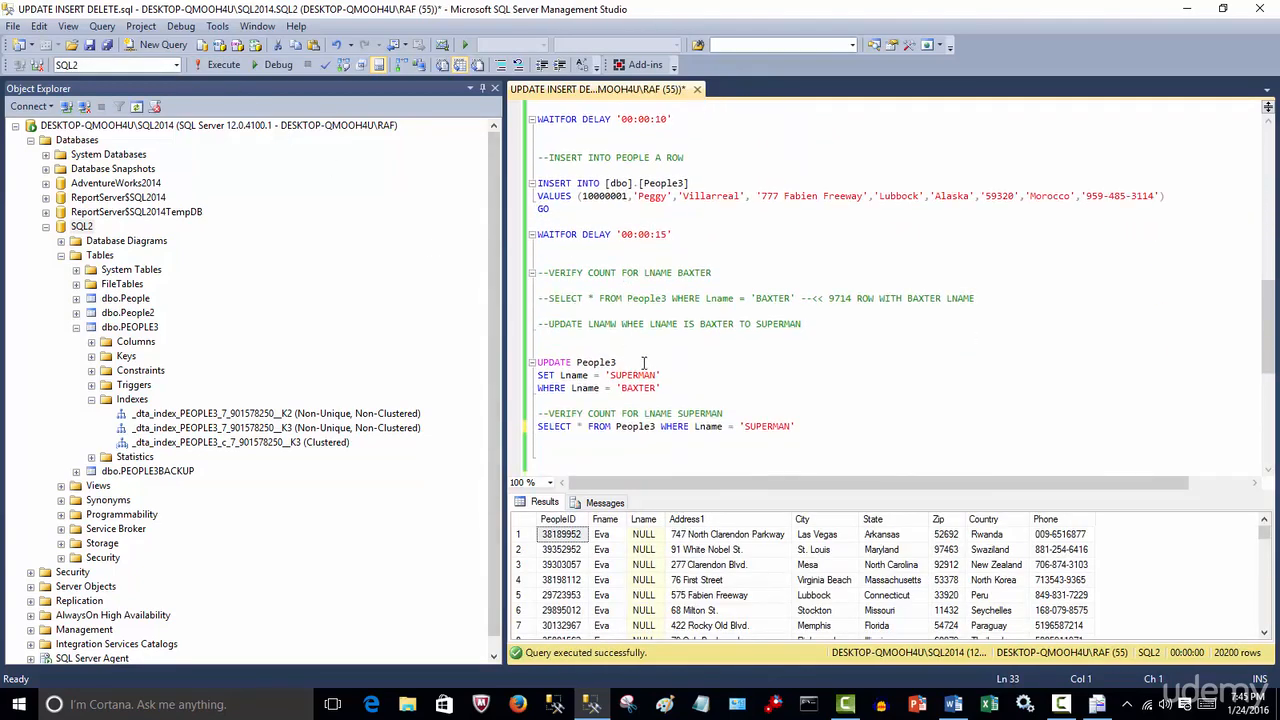
pyautogui.scroll(-1, 660, 370)
pyautogui.moveTo(808, 391); pyautogui.dragTo(499, 392)
pyautogui.click(222, 64)
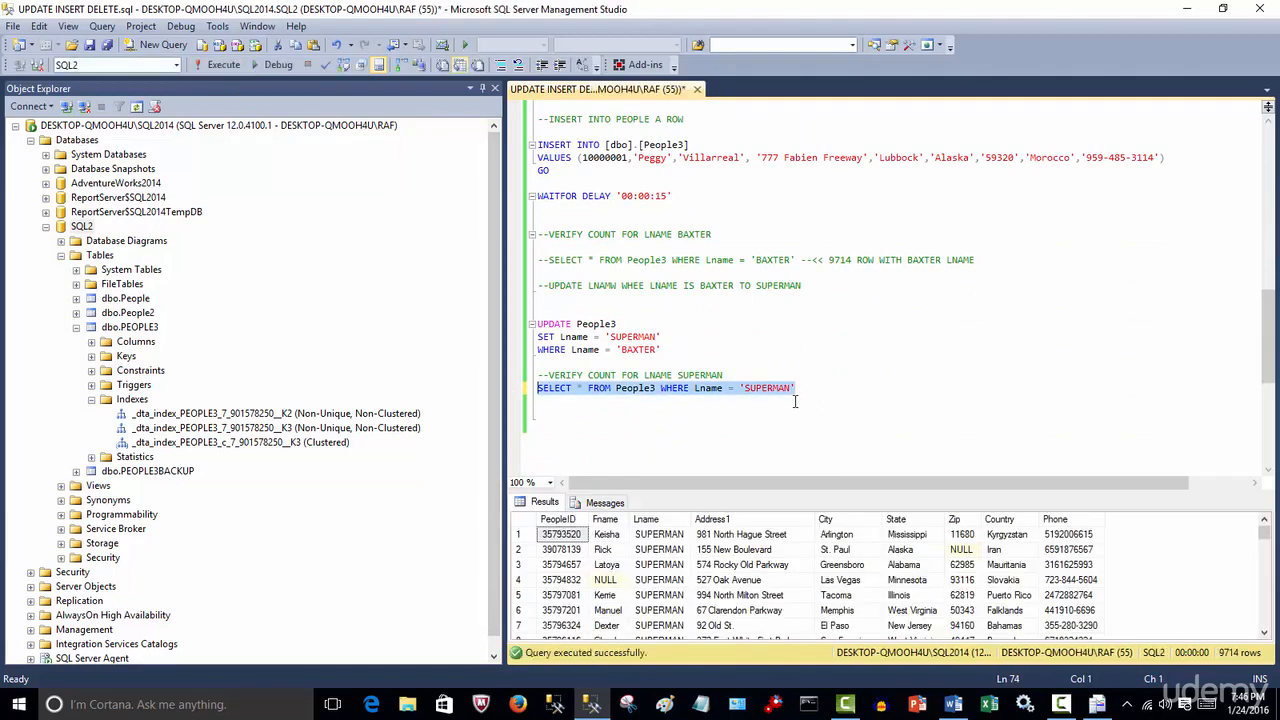
pyautogui.click(660, 522)
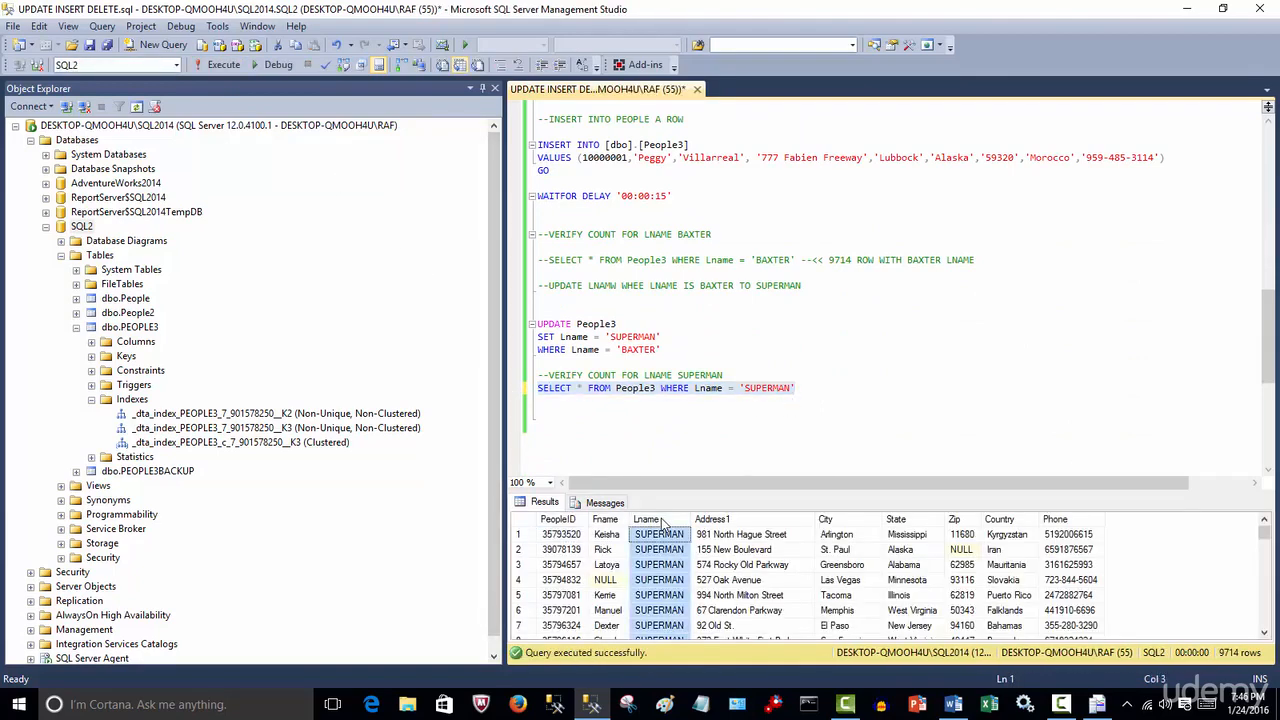
pyautogui.click(950, 445)
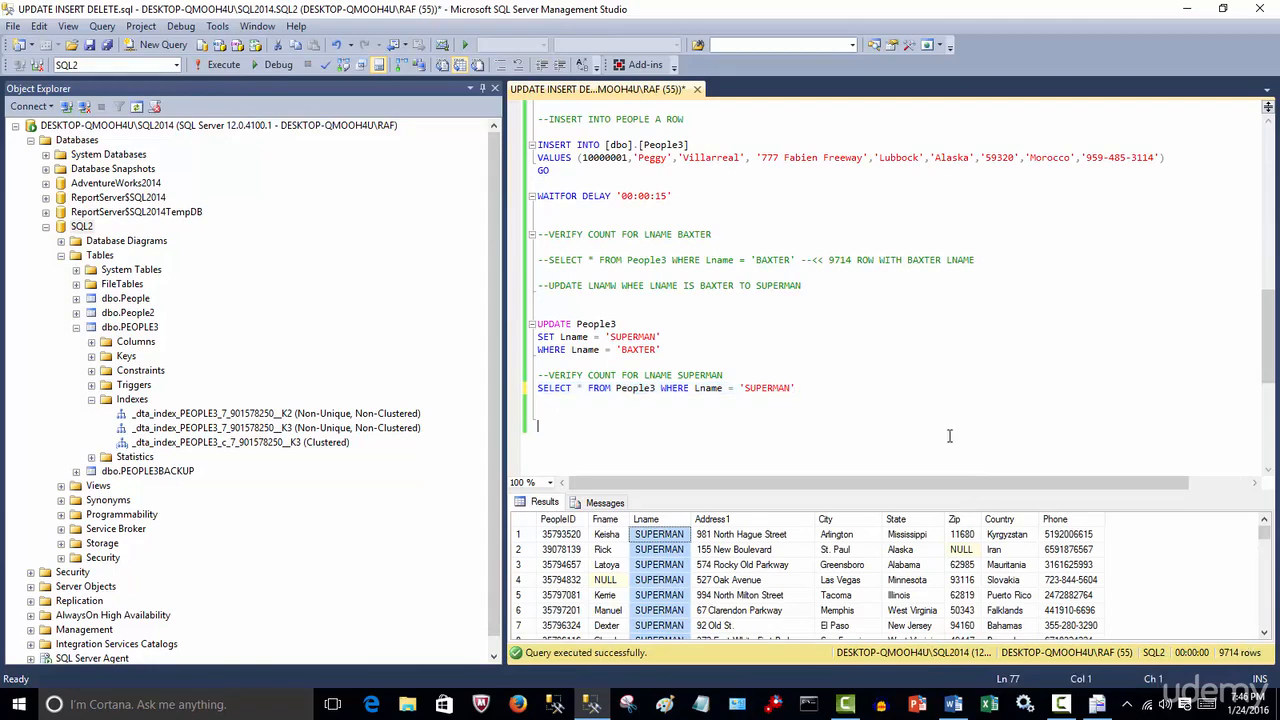
# Collapse the PEOPLE3 table and delete it from the SQL2 database
pyautogui.click(91, 399)
pyautogui.click(76, 327)
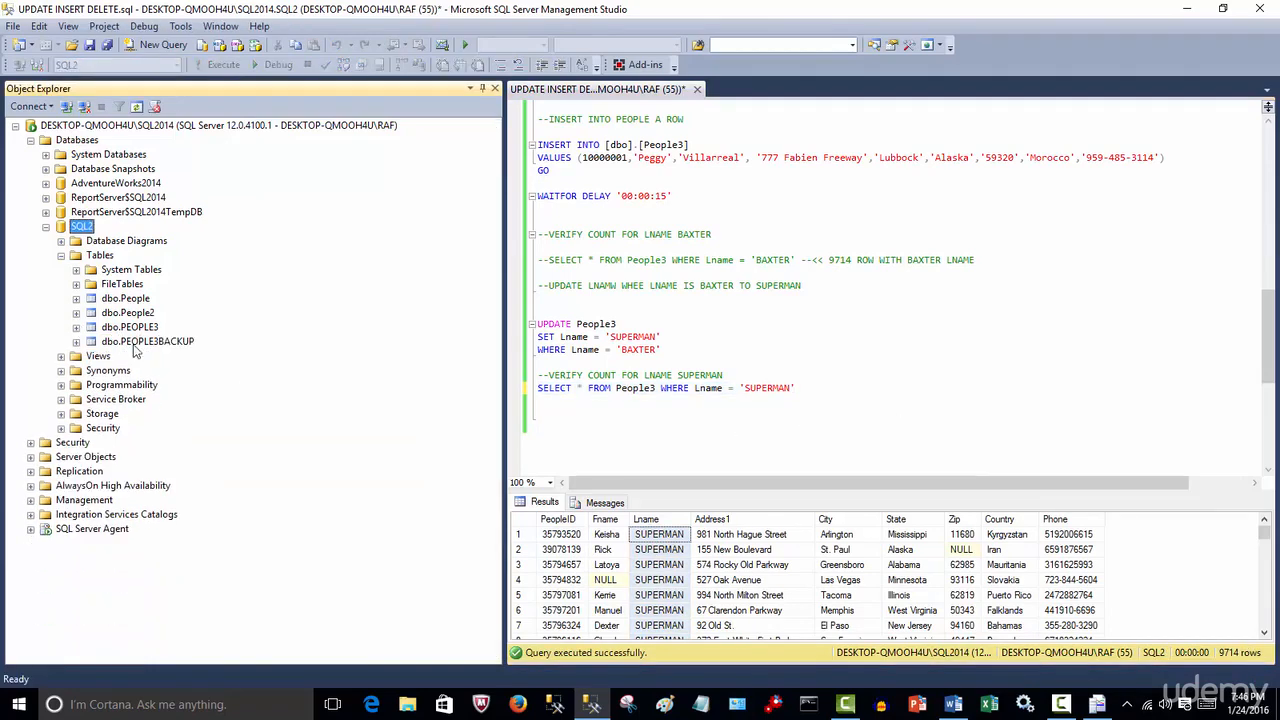
pyautogui.click(768, 350)
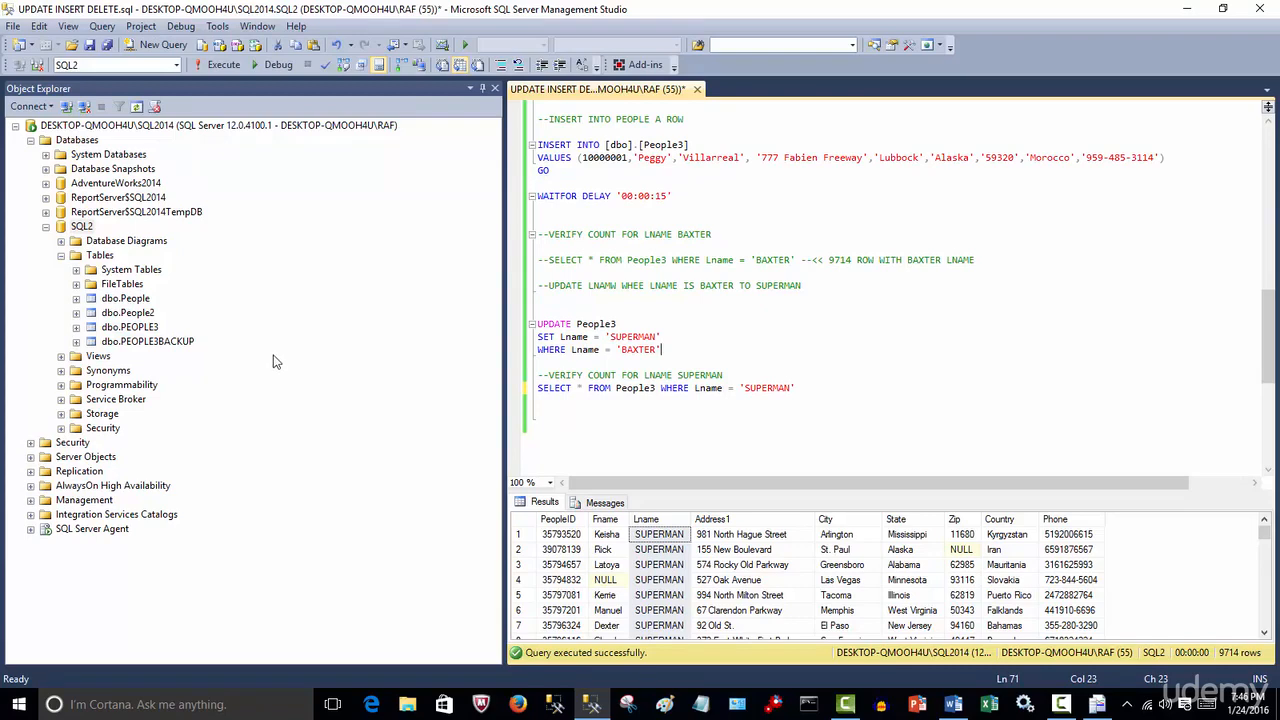
pyautogui.rightClick(150, 331)
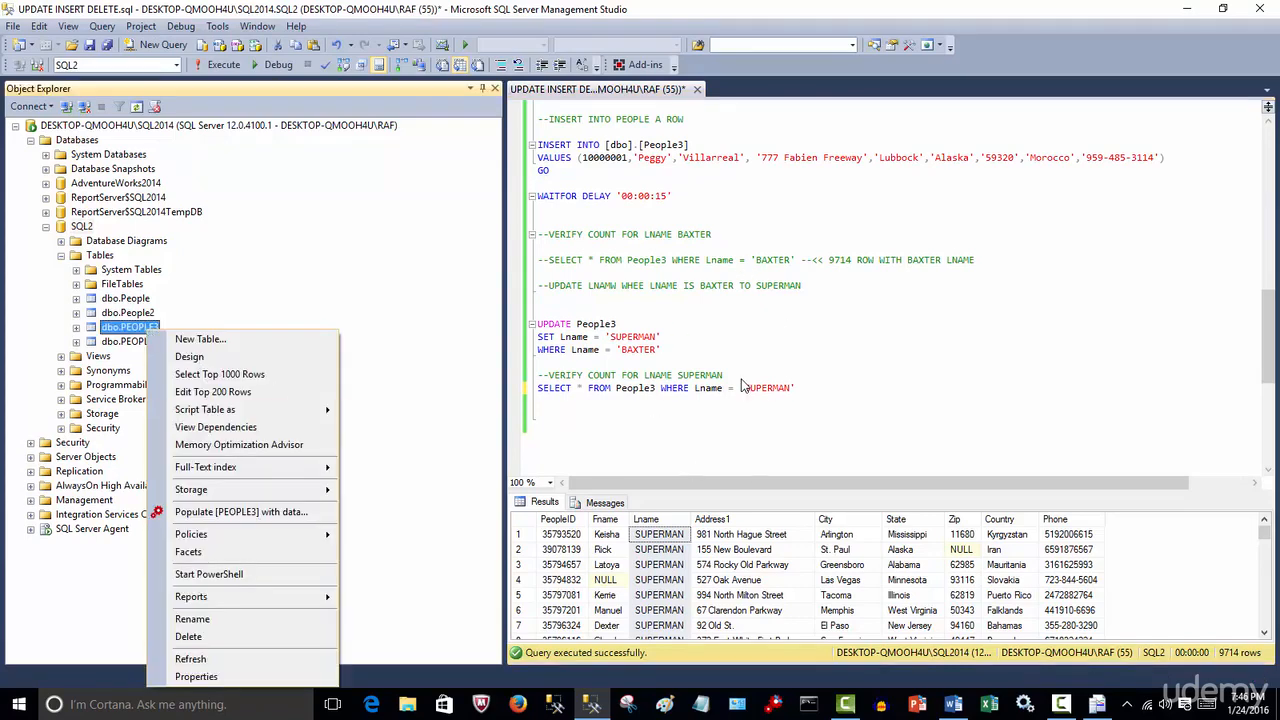
pyautogui.click(217, 636)
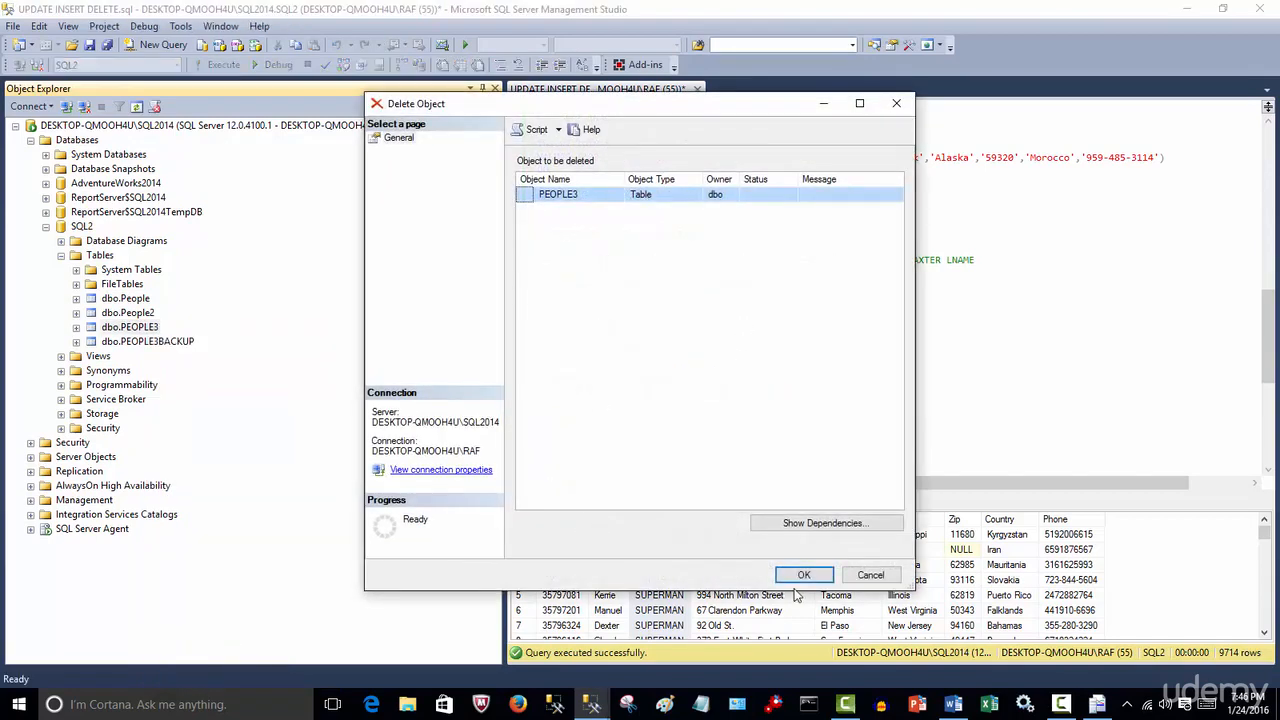
pyautogui.click(801, 576)
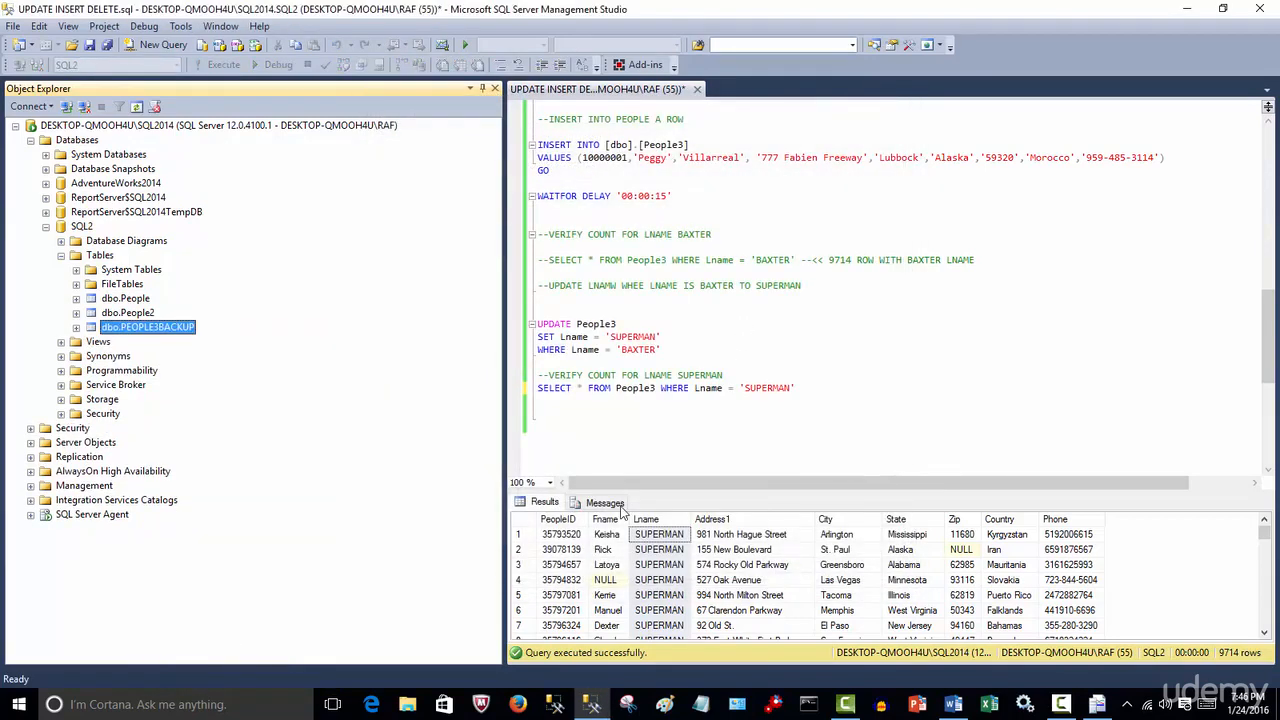
# Rename the PEOPLE3BACKUP table in SQL2 to PEOPLE3
pyautogui.rightClick(171, 334)
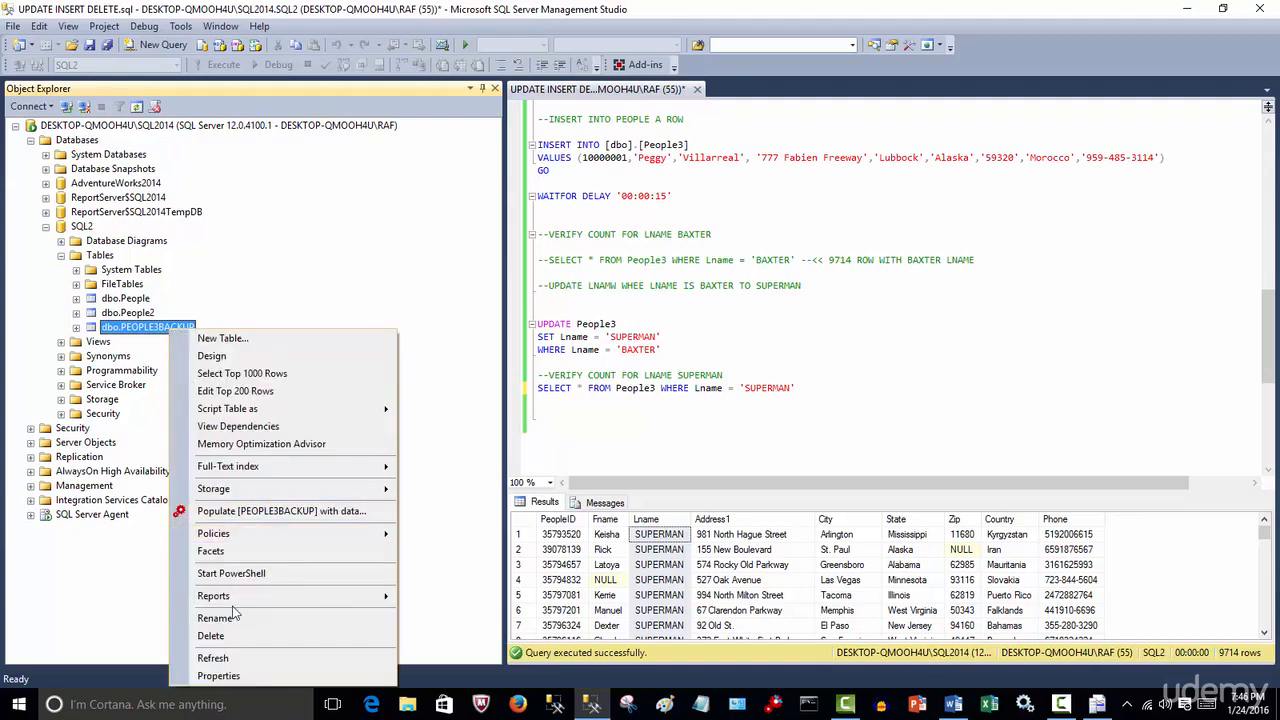
pyautogui.click(215, 618)
pyautogui.click(177, 328)
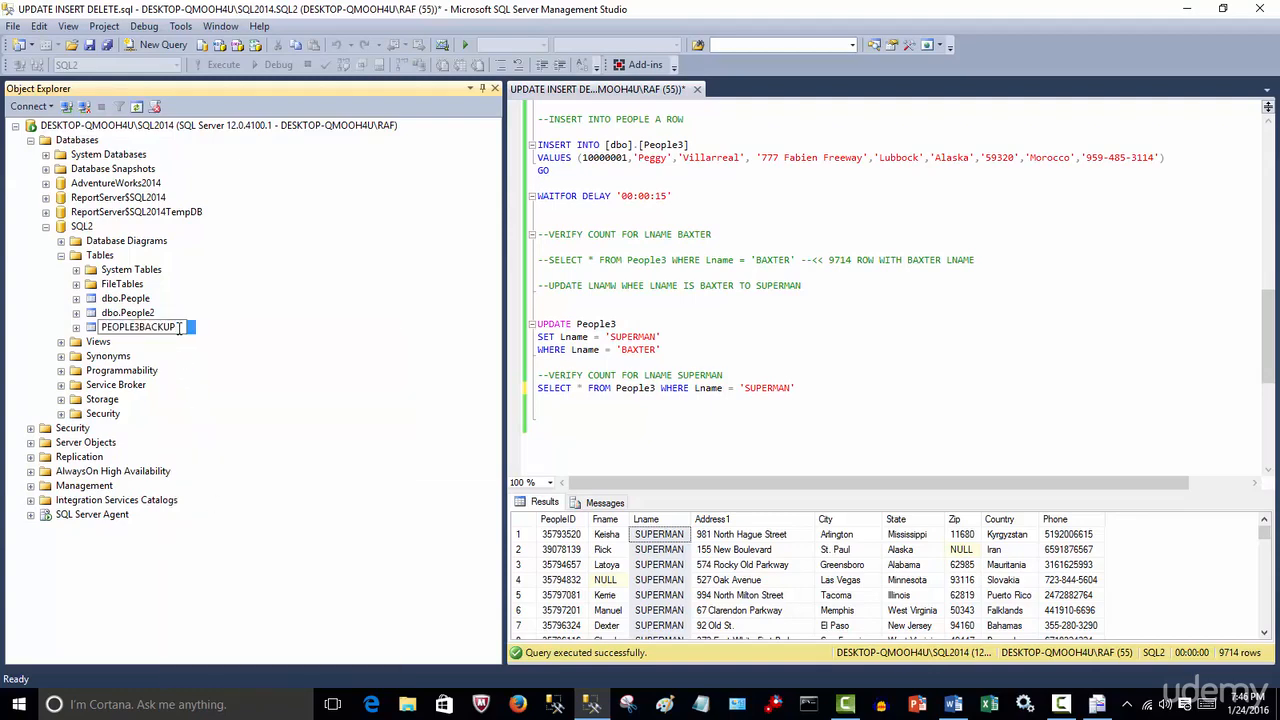
pyautogui.press('BackSpace')
pyautogui.press('BackSpace')
pyautogui.press('BackSpace')
pyautogui.press('BackSpace')
pyautogui.press('BackSpace')
pyautogui.press('BackSpace')
pyautogui.press('Return')
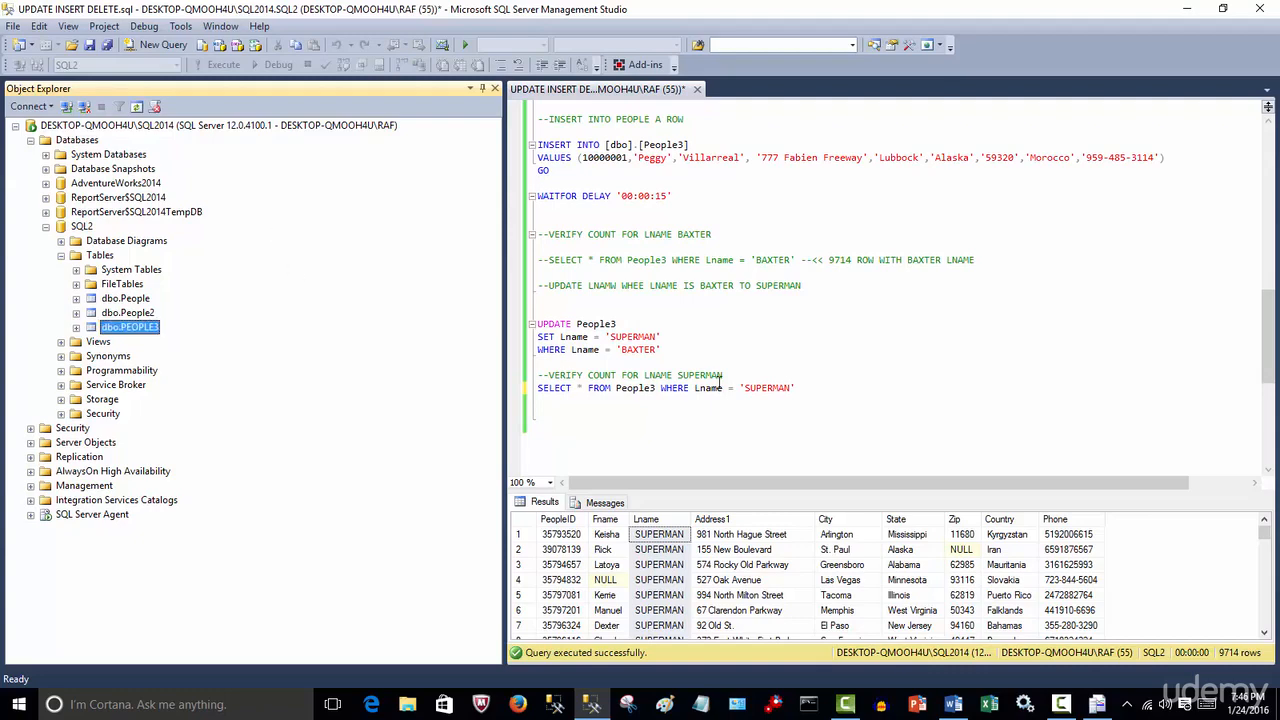
# Run the query selecting all People3 rows with Lname SUPERMAN
pyautogui.click(722, 378)
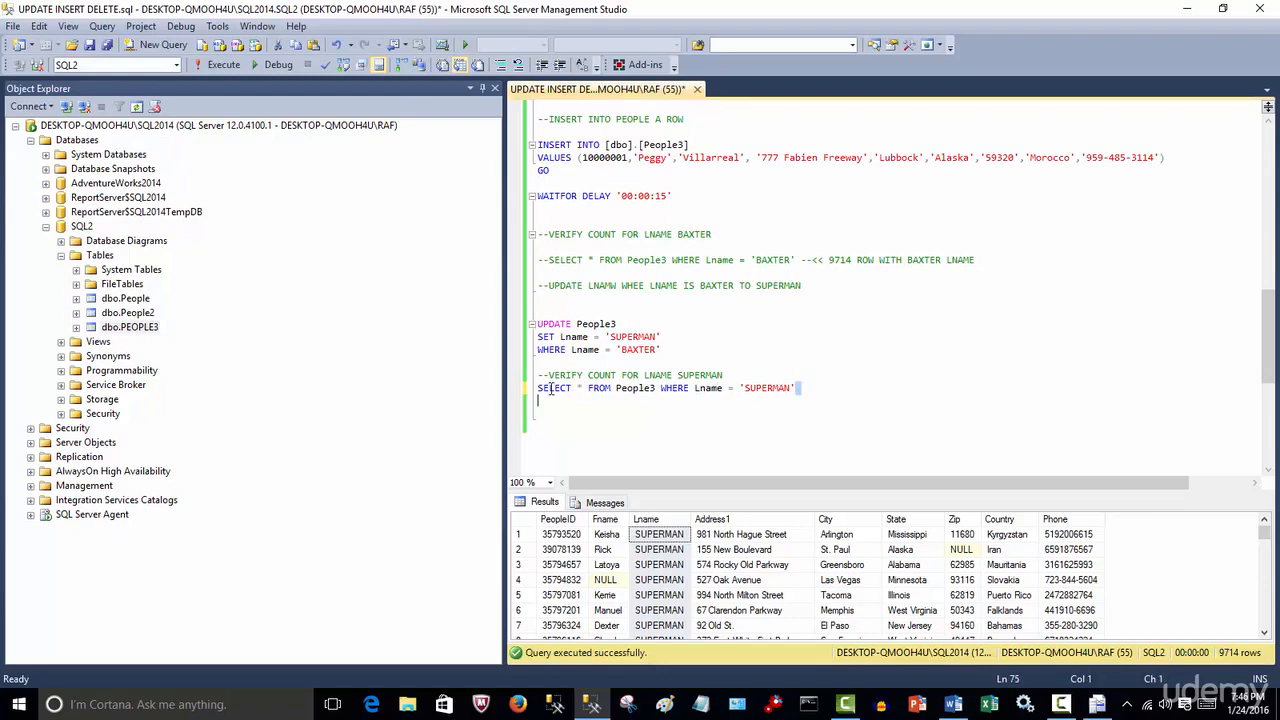
pyautogui.moveTo(798, 388); pyautogui.dragTo(512, 389)
pyautogui.click(223, 66)
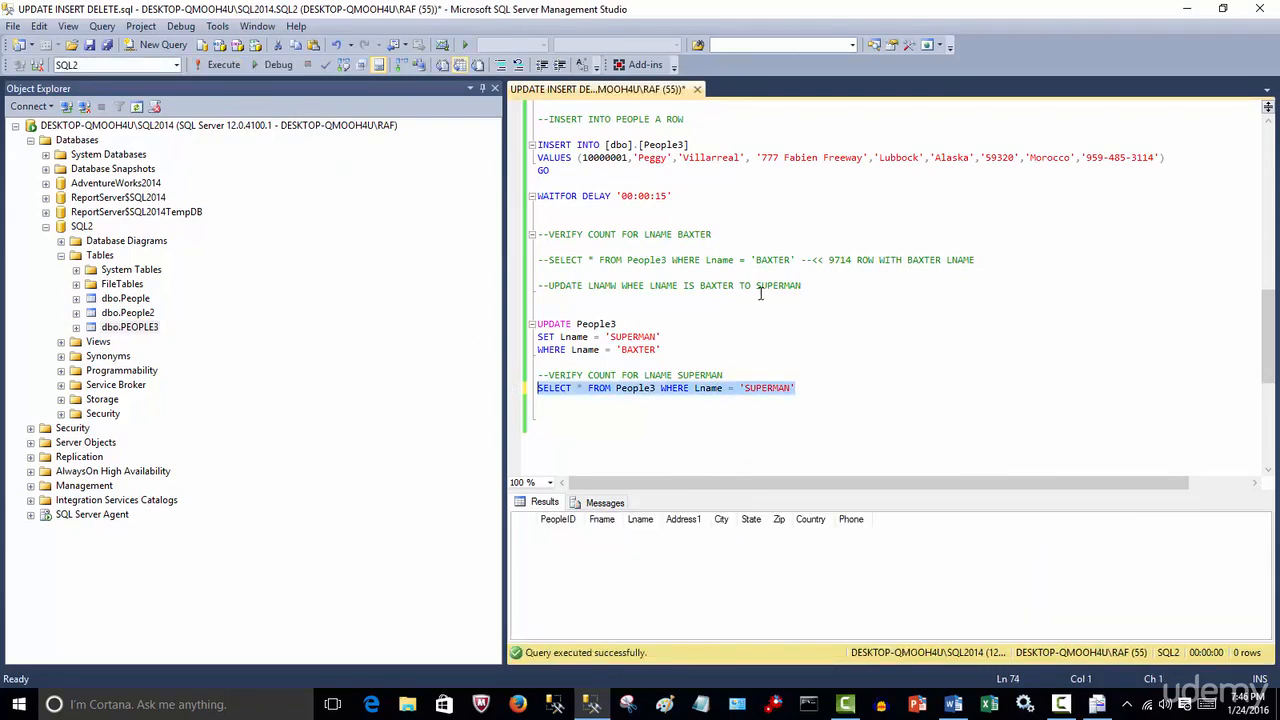
# Run the commented query selecting all People3 rows with Lname BAXTER and inspect the Lname column
pyautogui.click(797, 259)
pyautogui.moveTo(797, 259); pyautogui.dragTo(549, 259)
pyautogui.click(222, 65)
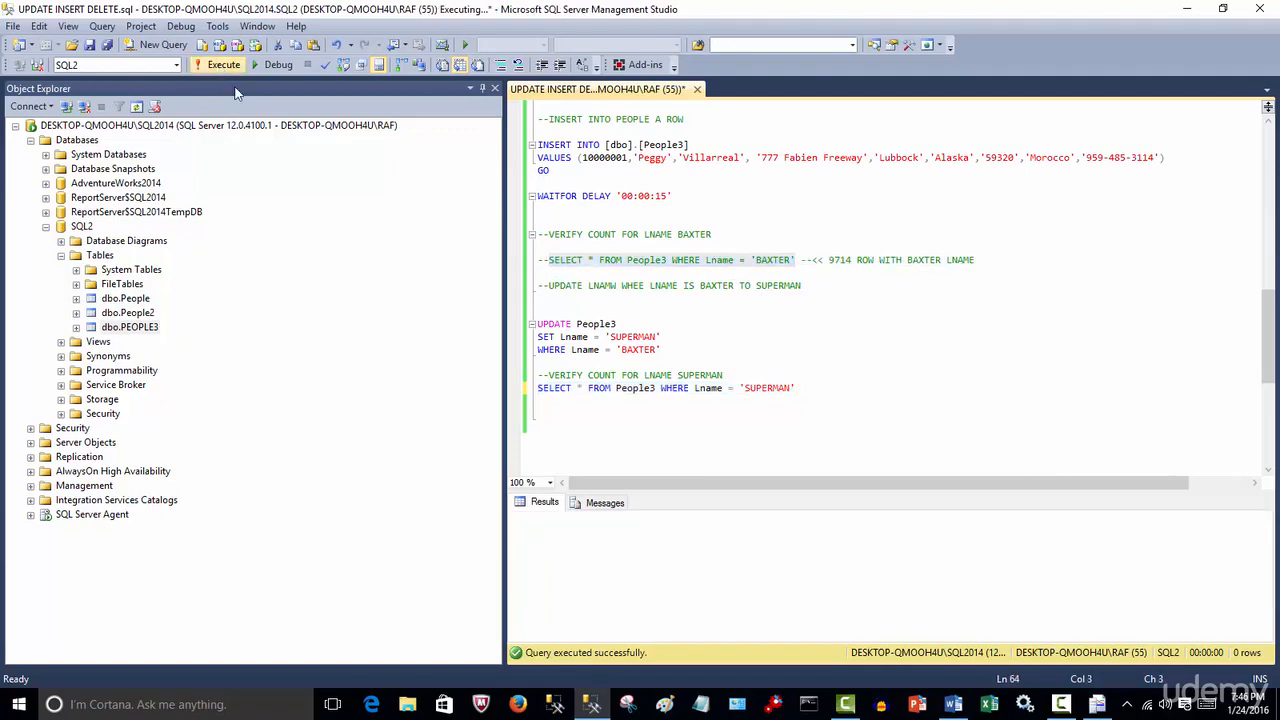
pyautogui.click(652, 519)
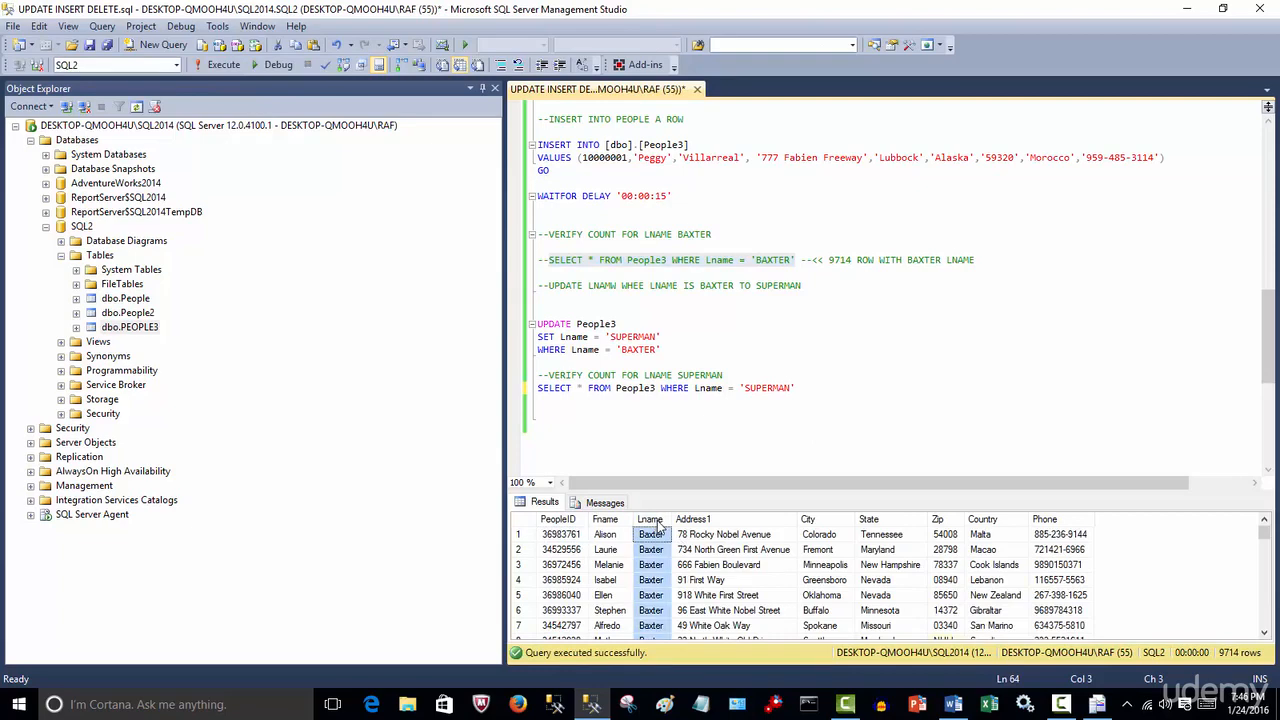
# Expand the restored PEOPLE3 table to inspect its Indexes folder, then collapse it
pyautogui.click(748, 405)
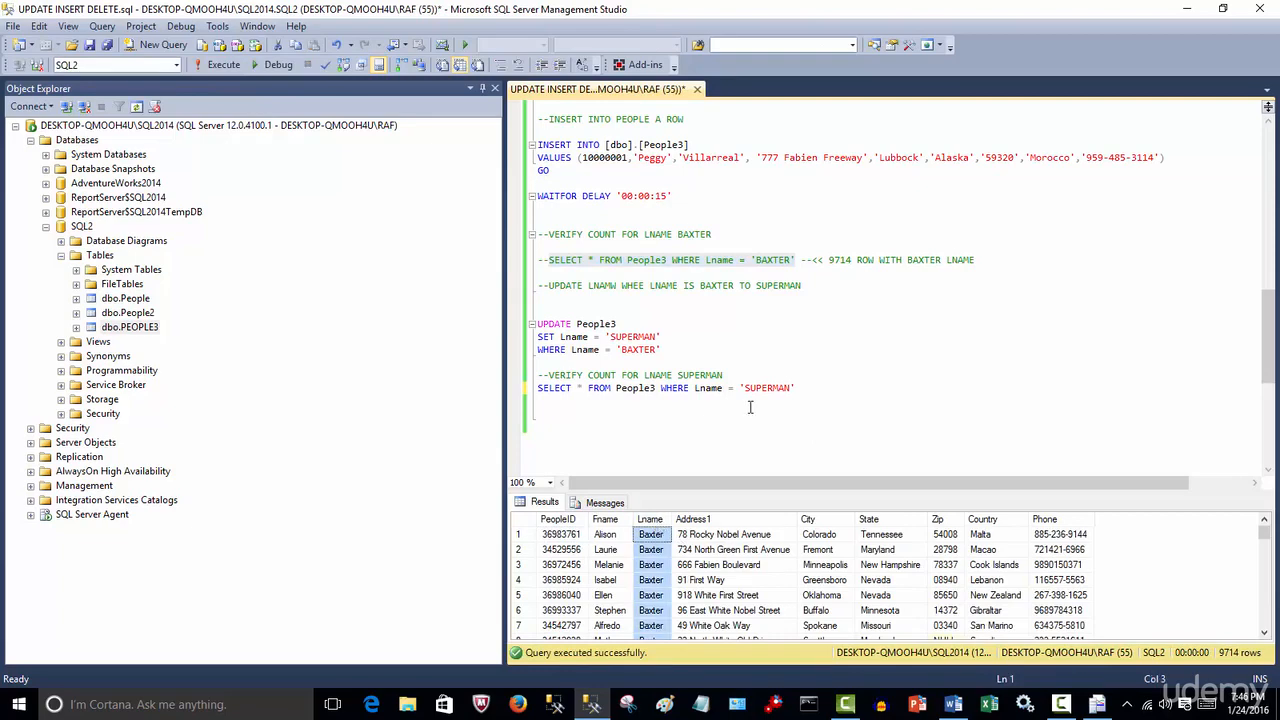
pyautogui.click(76, 327)
pyautogui.click(91, 399)
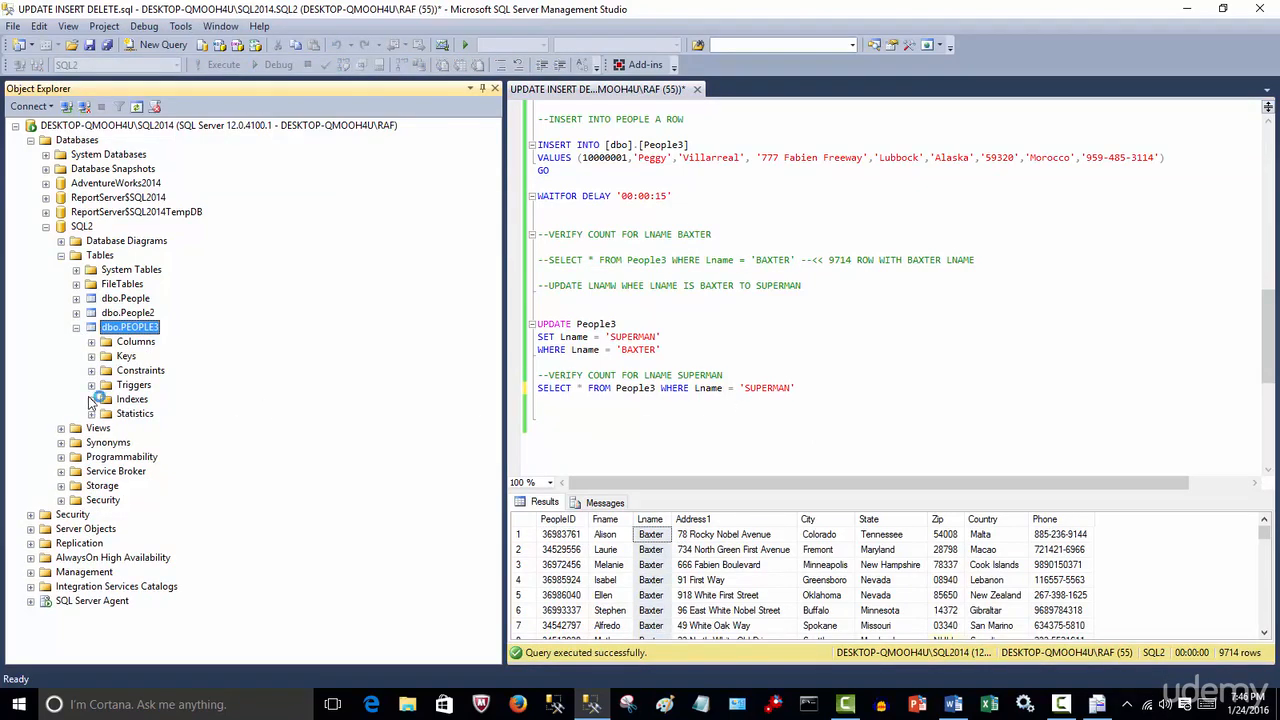
pyautogui.click(117, 404)
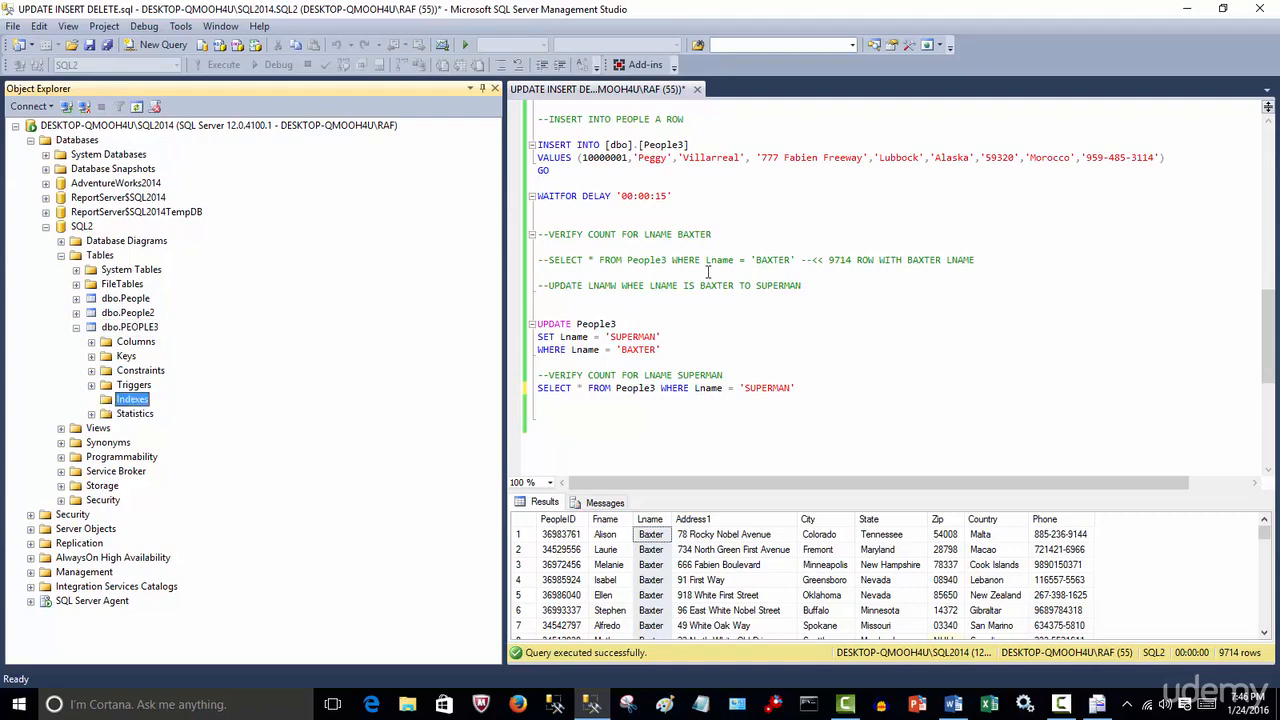
pyautogui.click(667, 449)
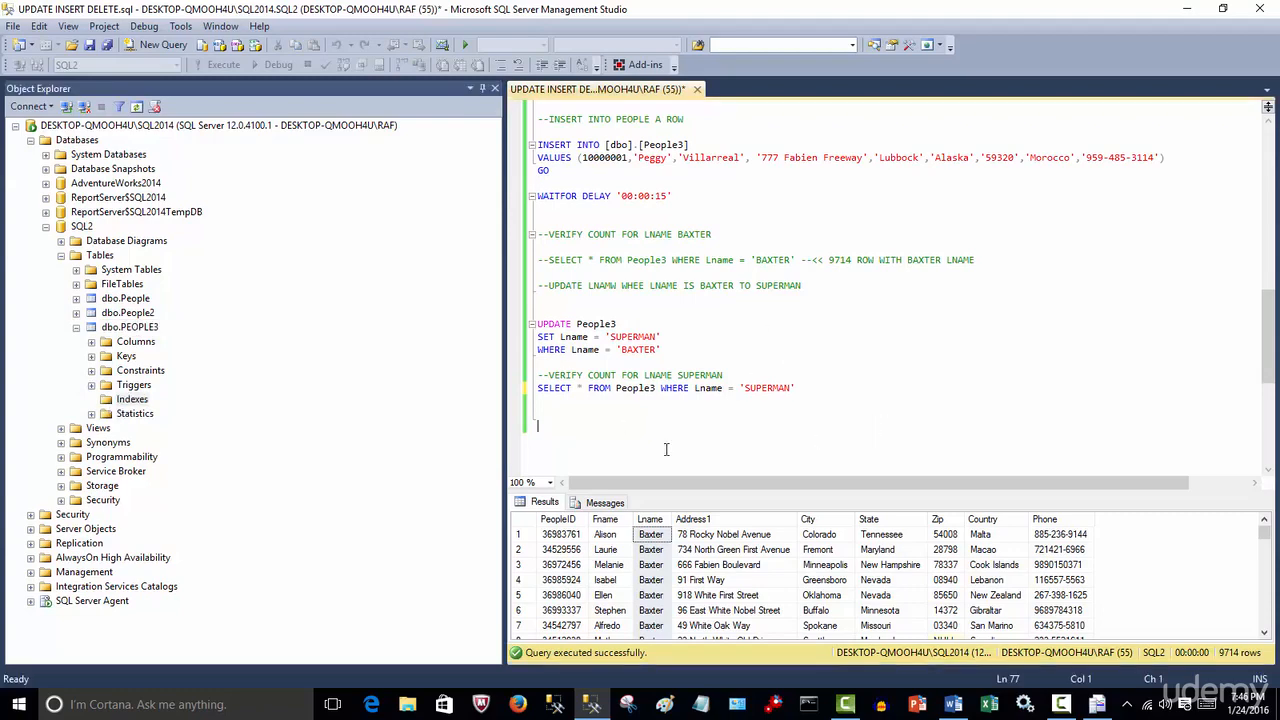
pyautogui.click(76, 327)
pyautogui.click(834, 416)
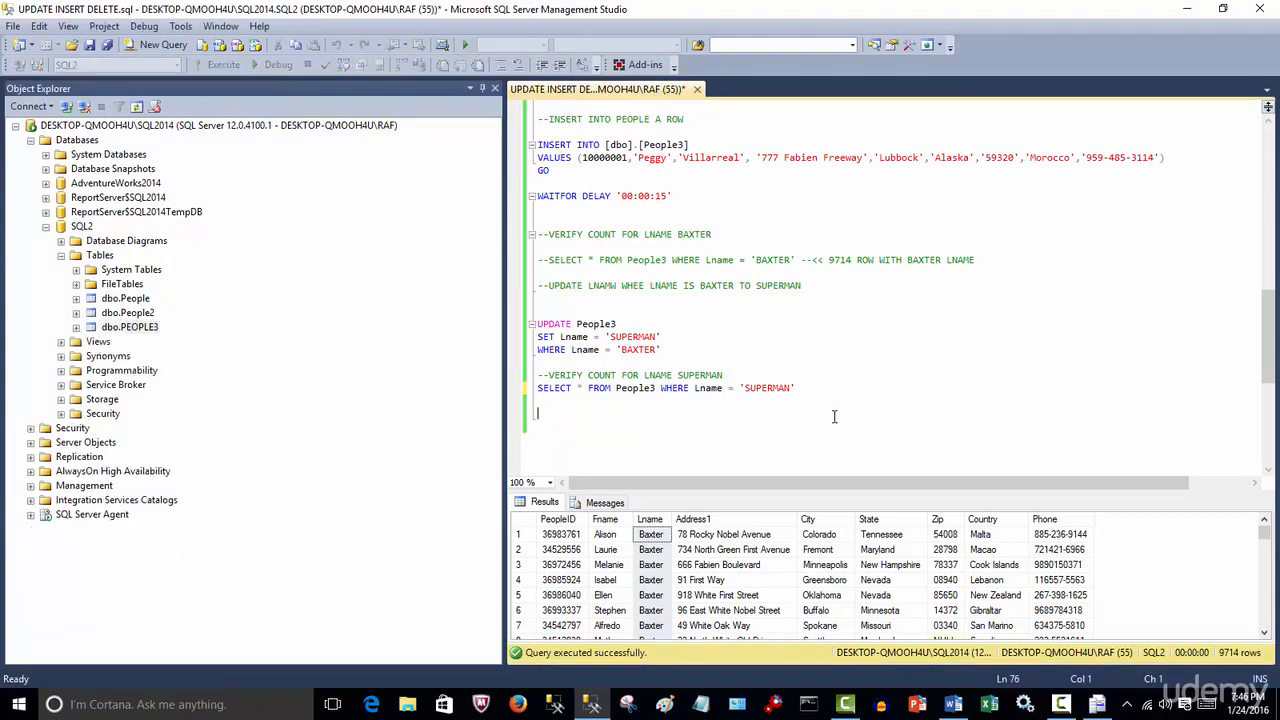
pyautogui.scroll(-5, 834, 416)
pyautogui.scroll(12, 834, 416)
pyautogui.scroll(6, 834, 416)
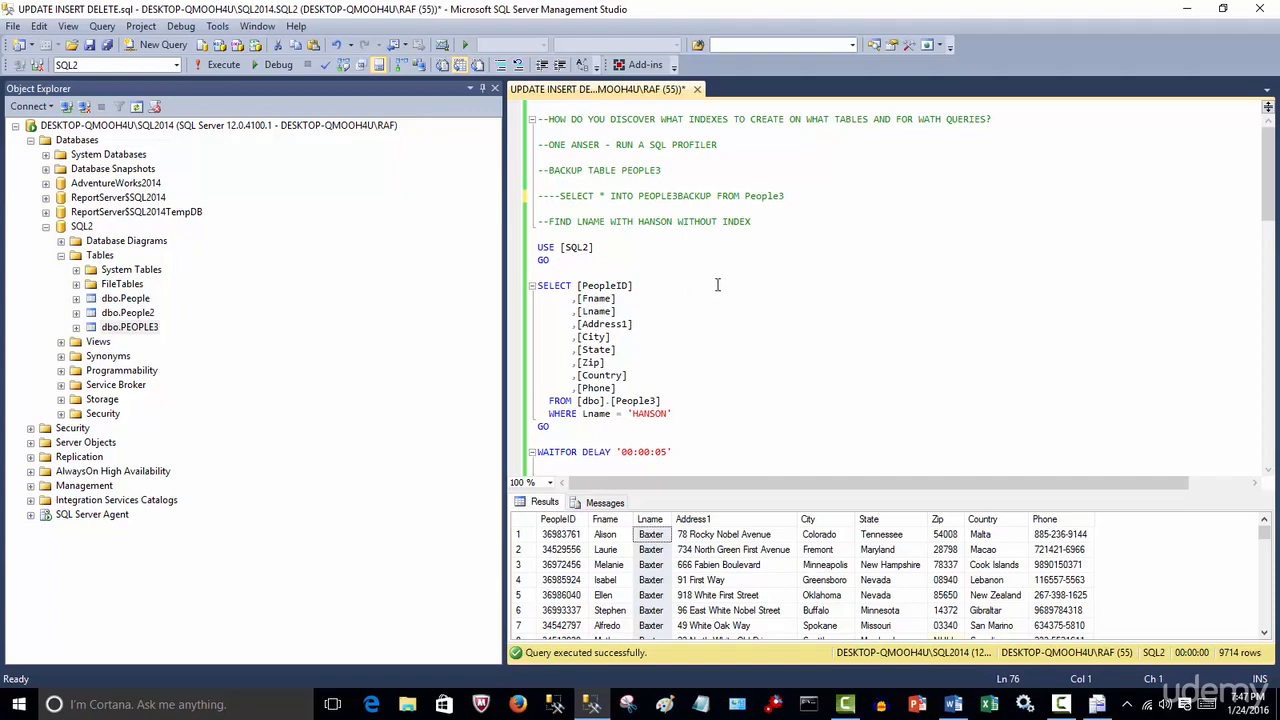
pyautogui.click(1007, 119)
pyautogui.click(1061, 704)
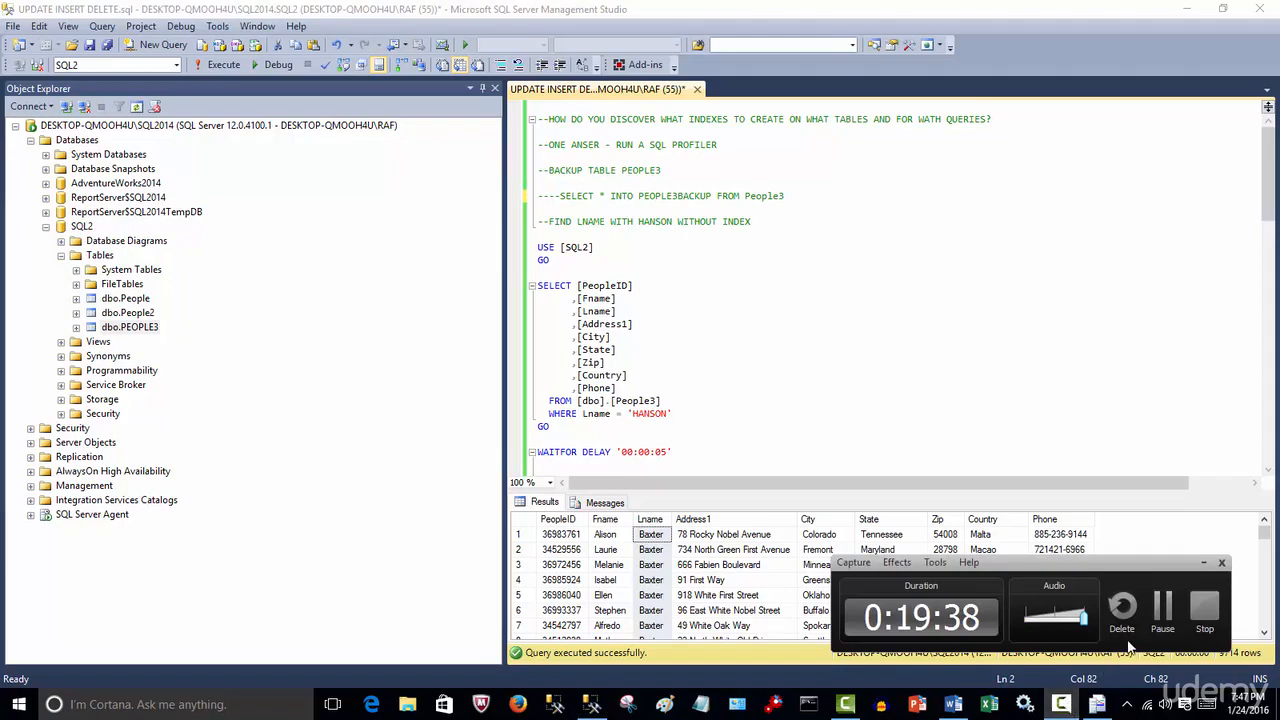